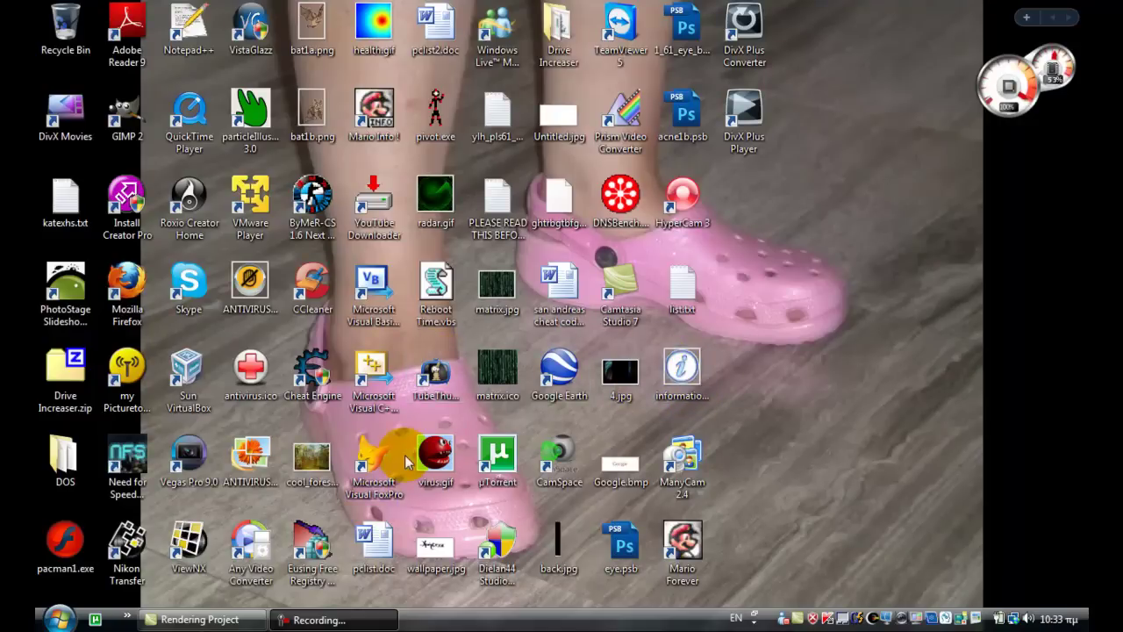
Step: Check the progress of the project rendering and minimize its window again
click(246, 618)
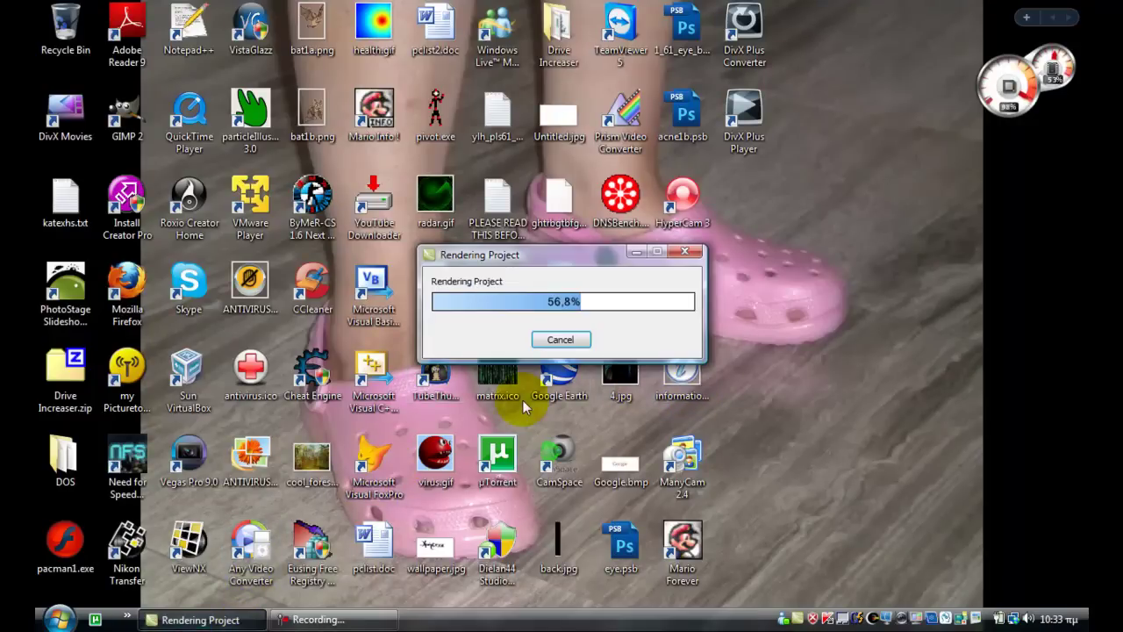
click(636, 252)
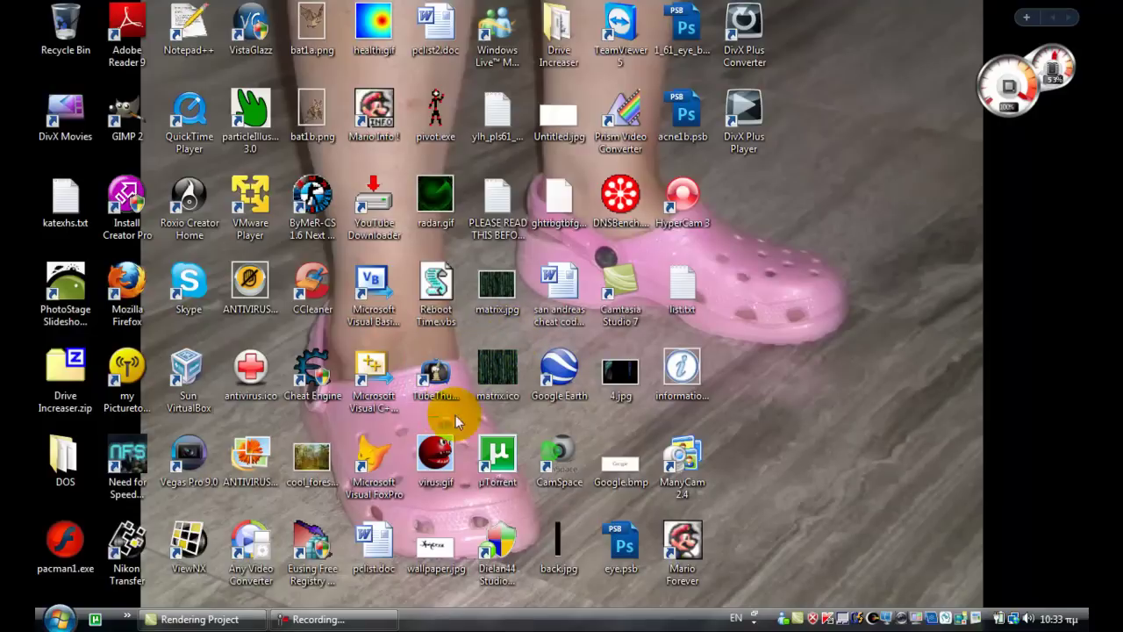
click(361, 609)
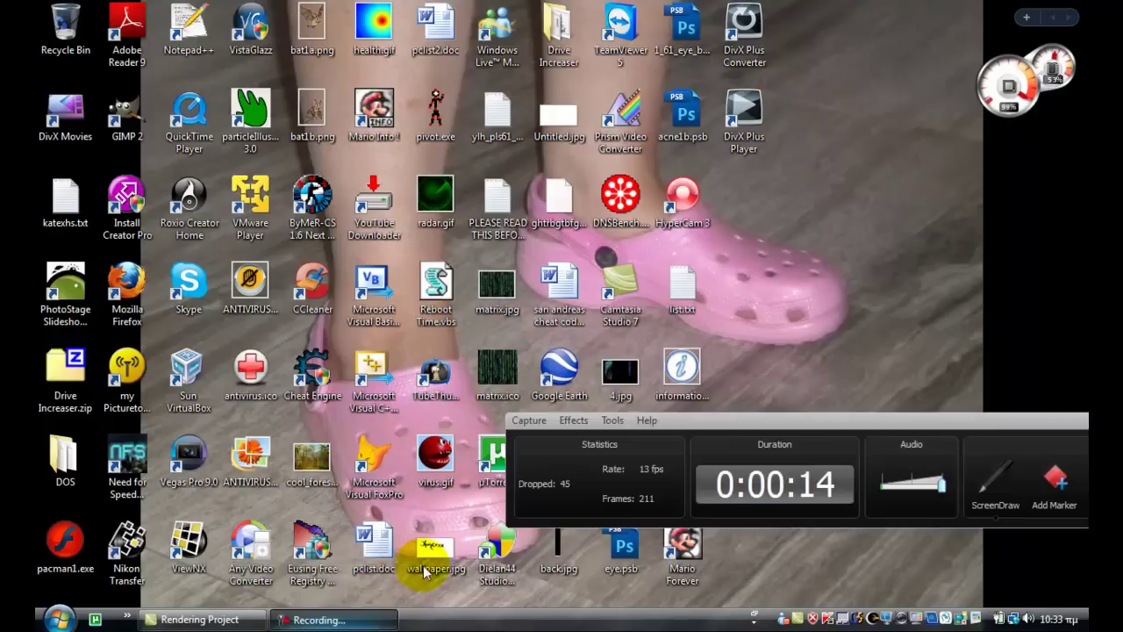
drag(718, 423, 277, 401)
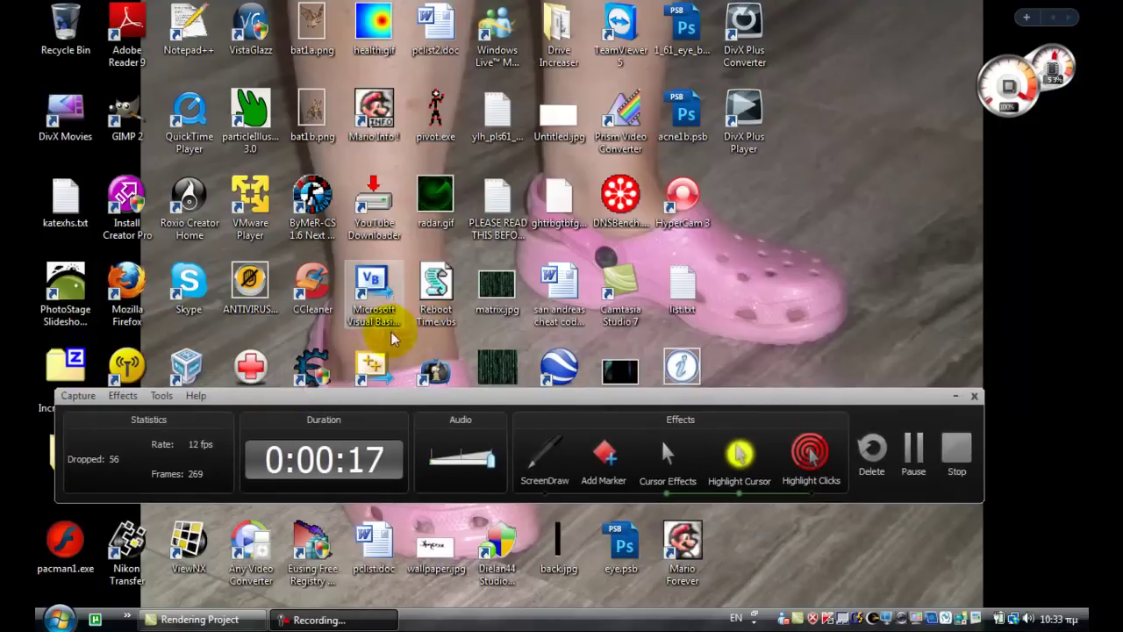
drag(459, 394, 411, 403)
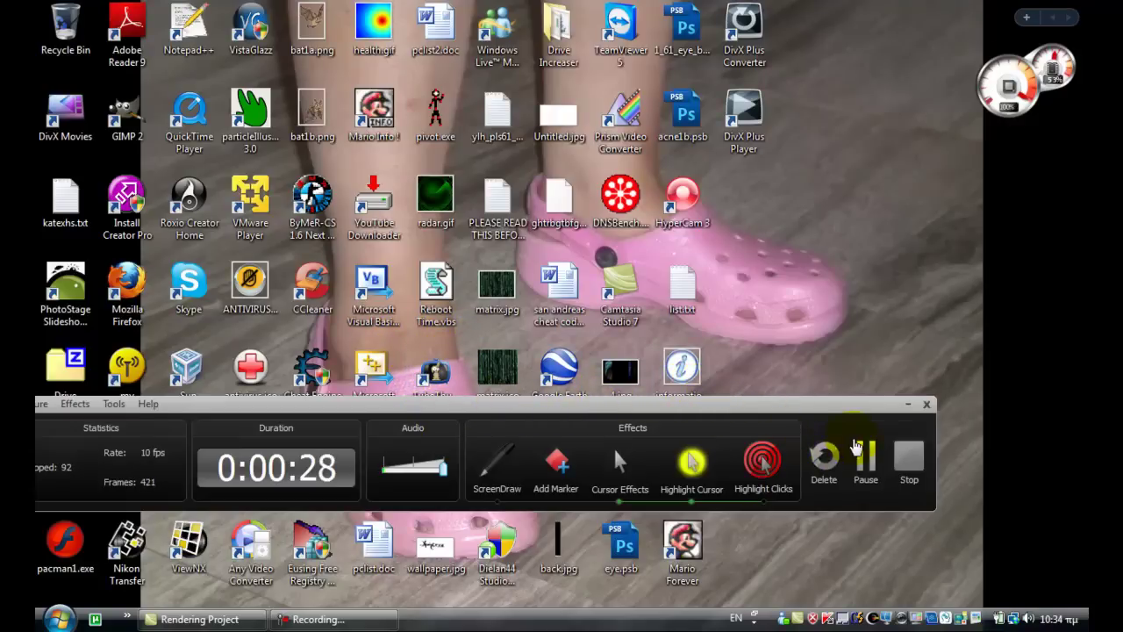
click(864, 456)
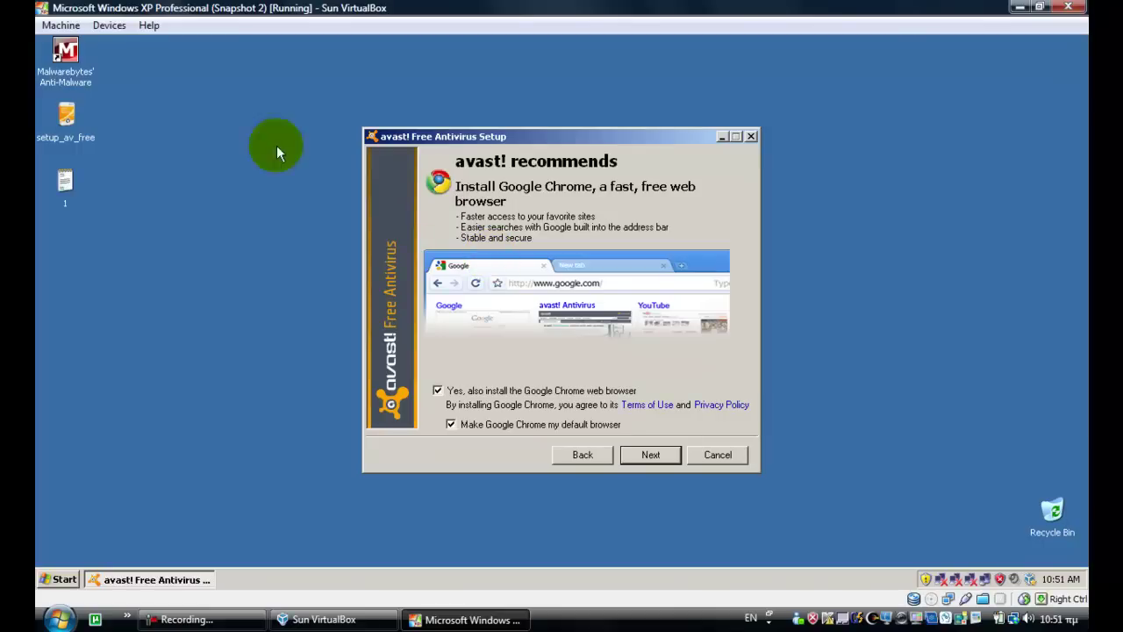
click(58, 579)
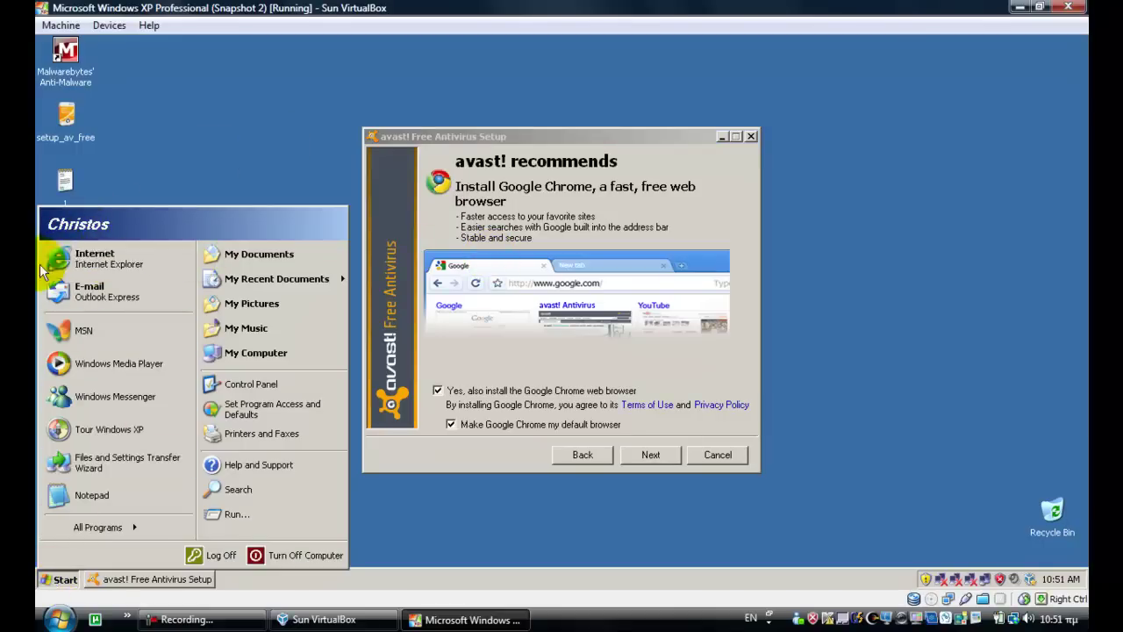
click(311, 180)
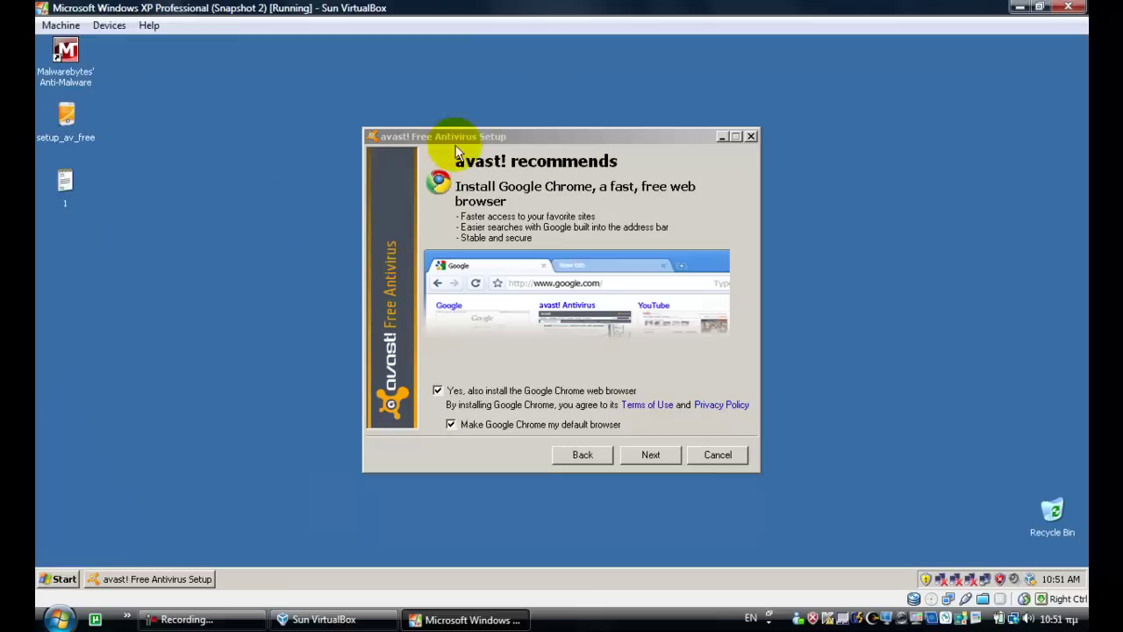
Step: Opt out of installing the Google Chrome web browser and continue the avast! Free Antivirus setup
drag(463, 137, 319, 171)
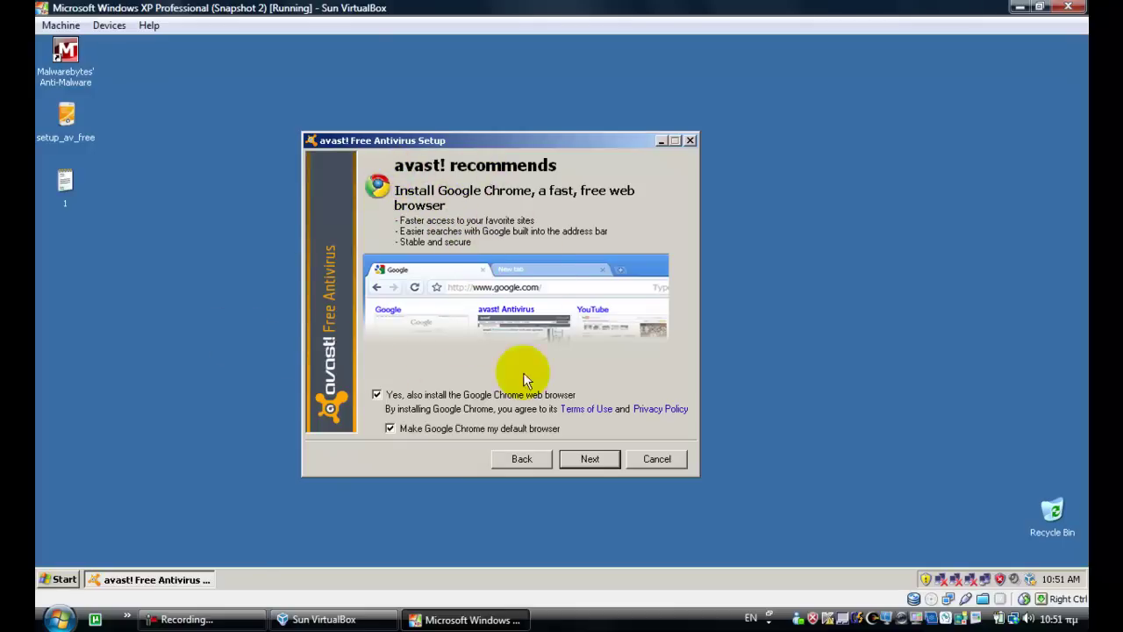
click(377, 395)
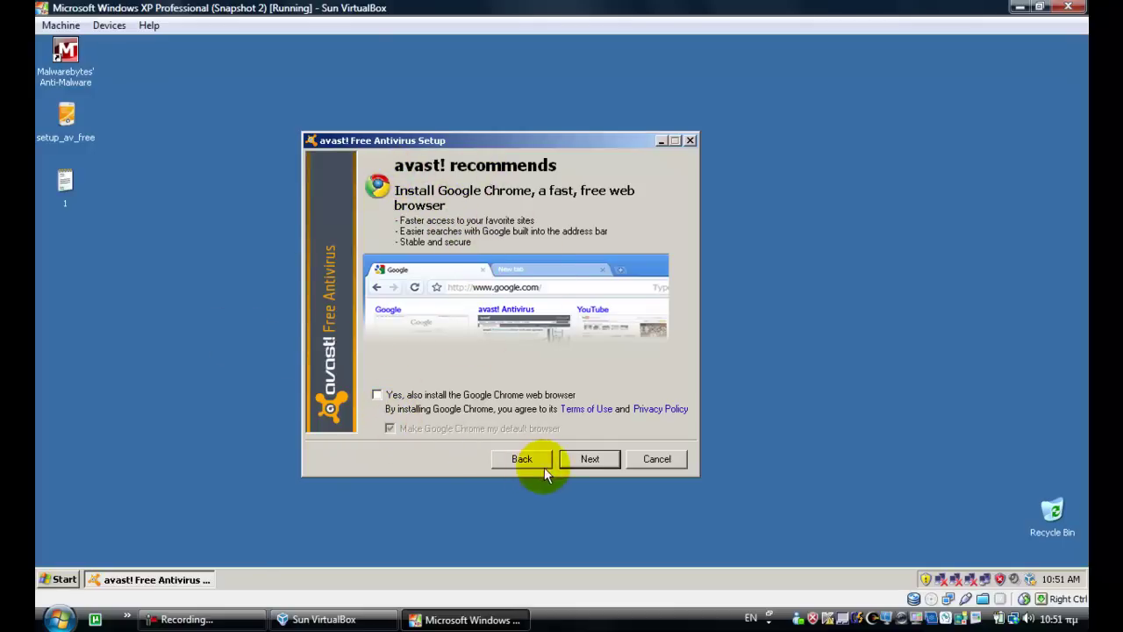
click(584, 459)
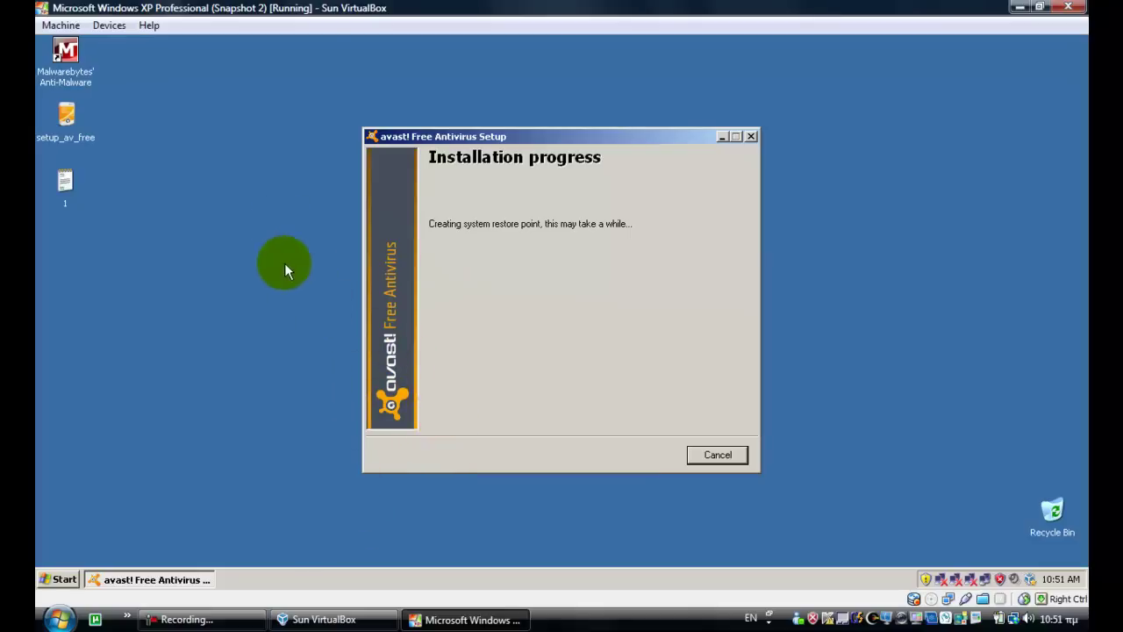
click(208, 619)
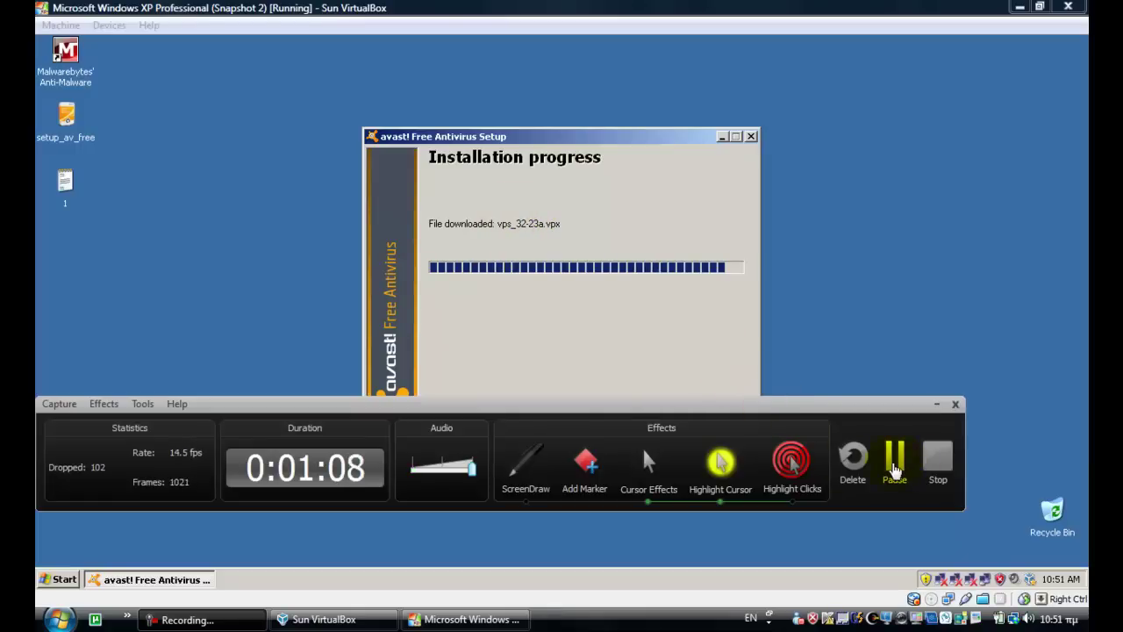
click(894, 465)
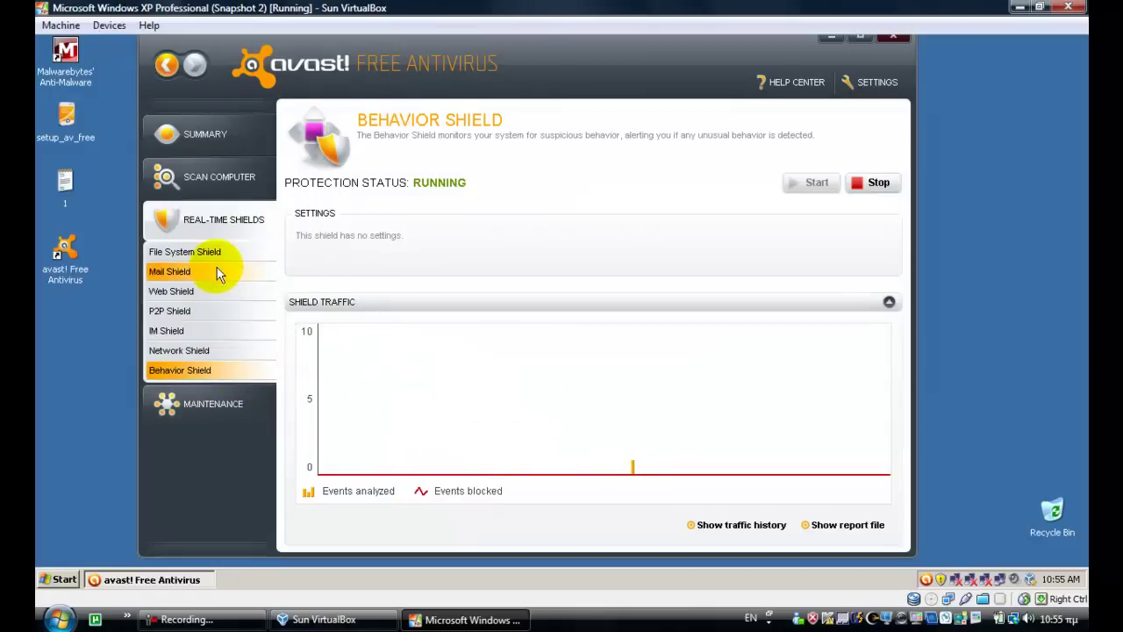
click(184, 620)
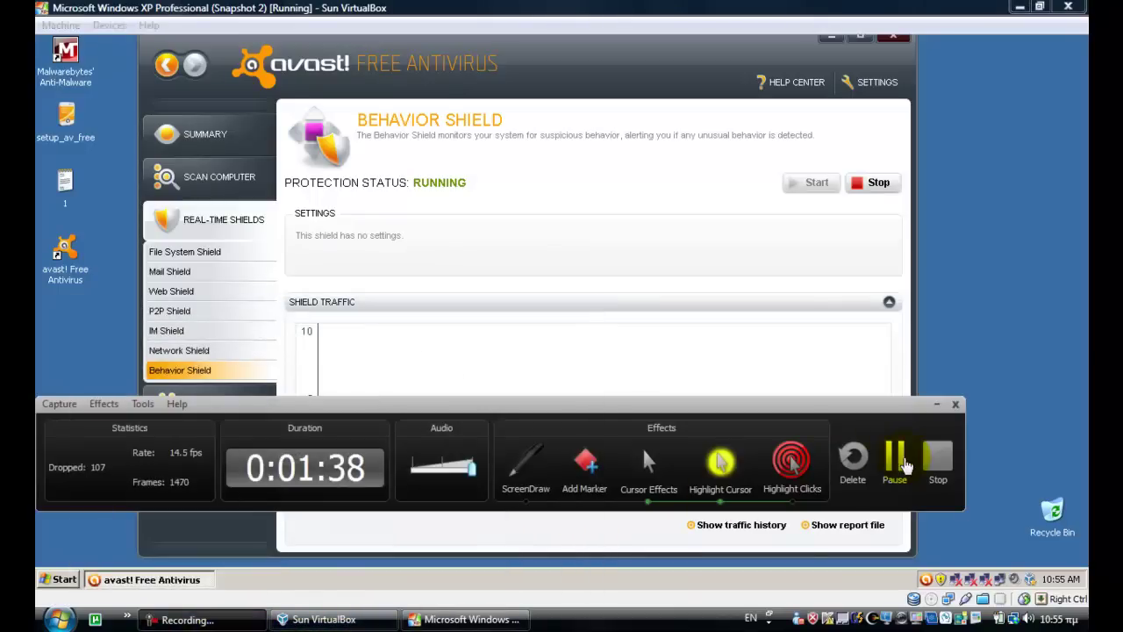
click(905, 466)
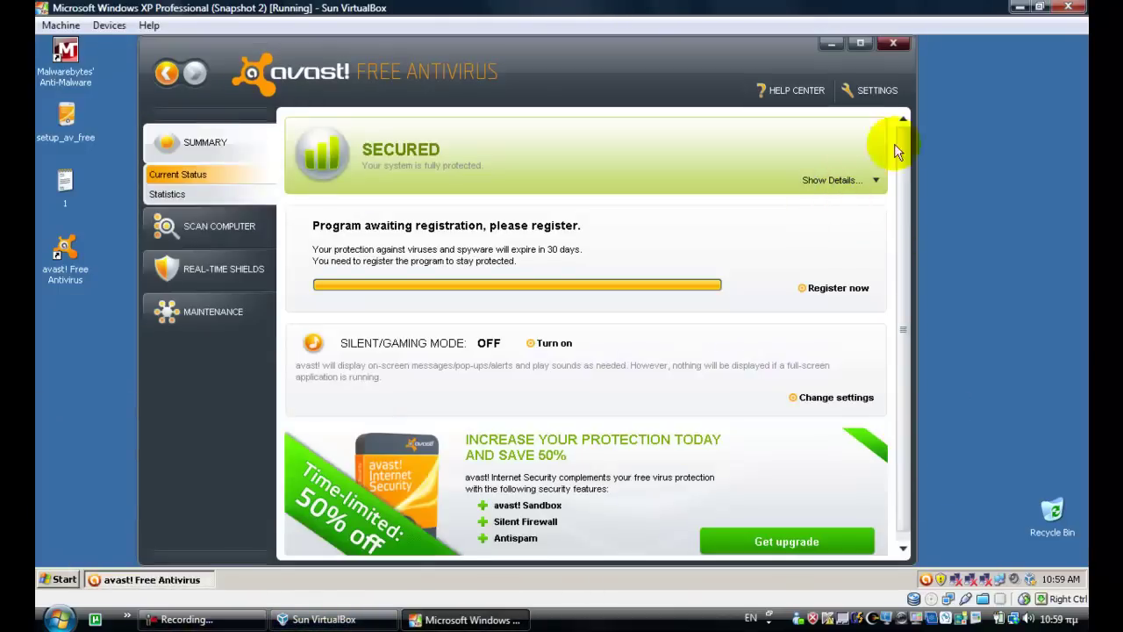
Step: Examine the protection status details and the update information in avast! Free Antivirus, and close its window
click(818, 184)
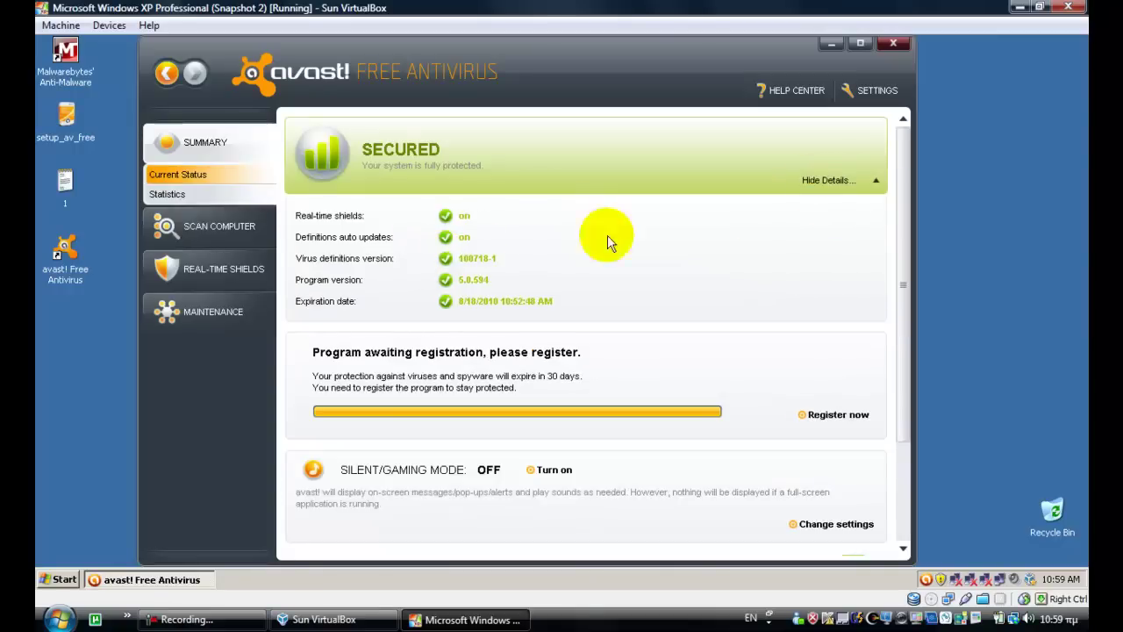
click(819, 184)
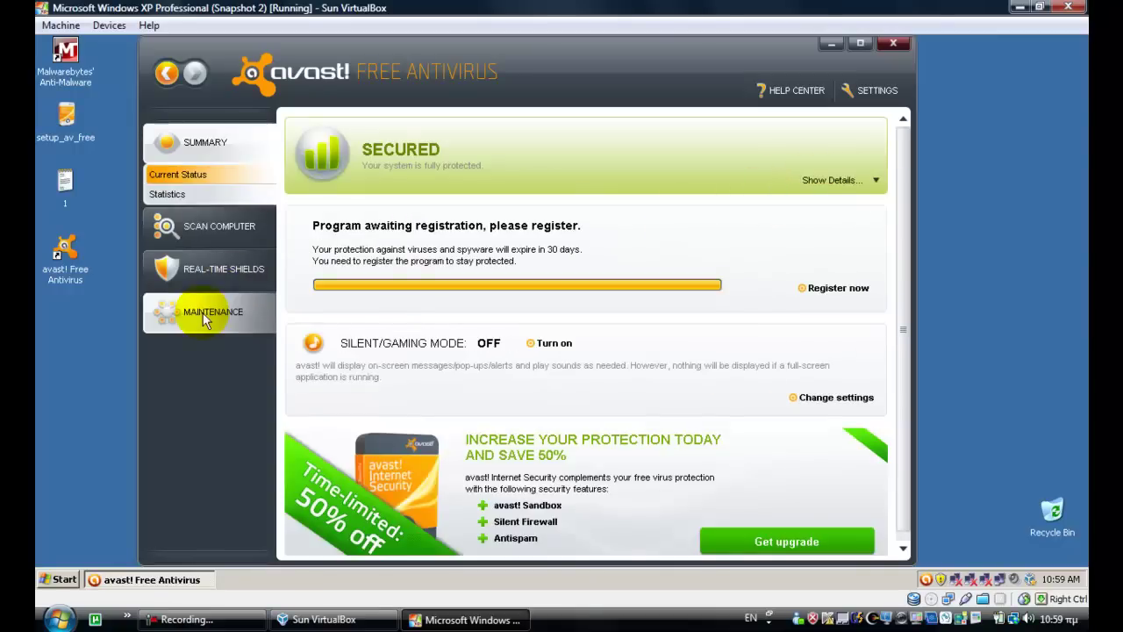
click(209, 324)
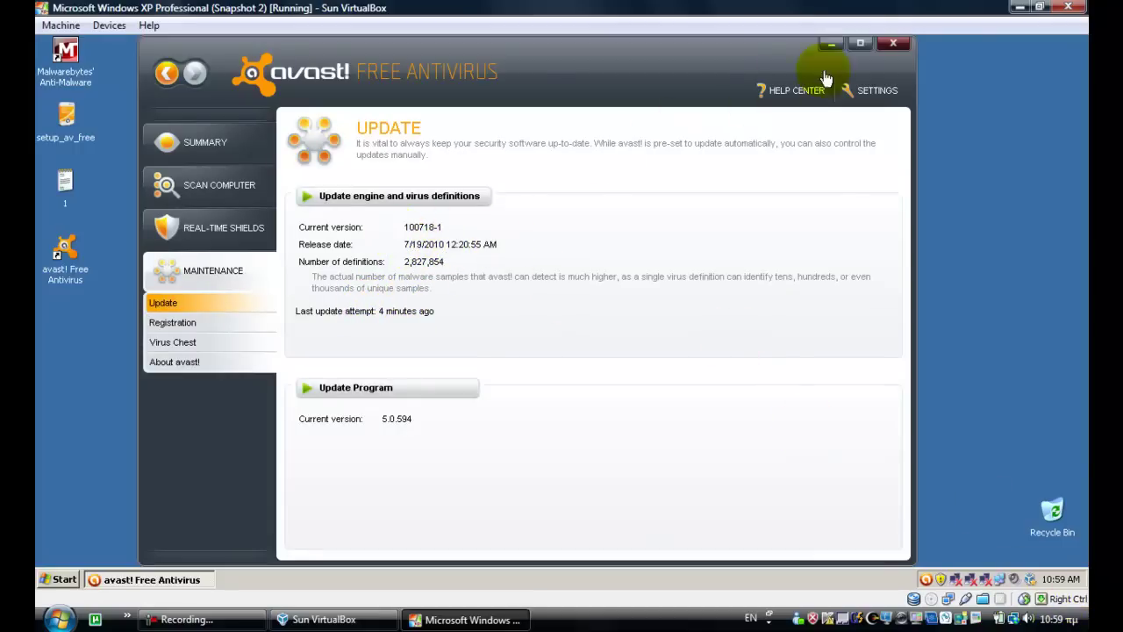
click(892, 43)
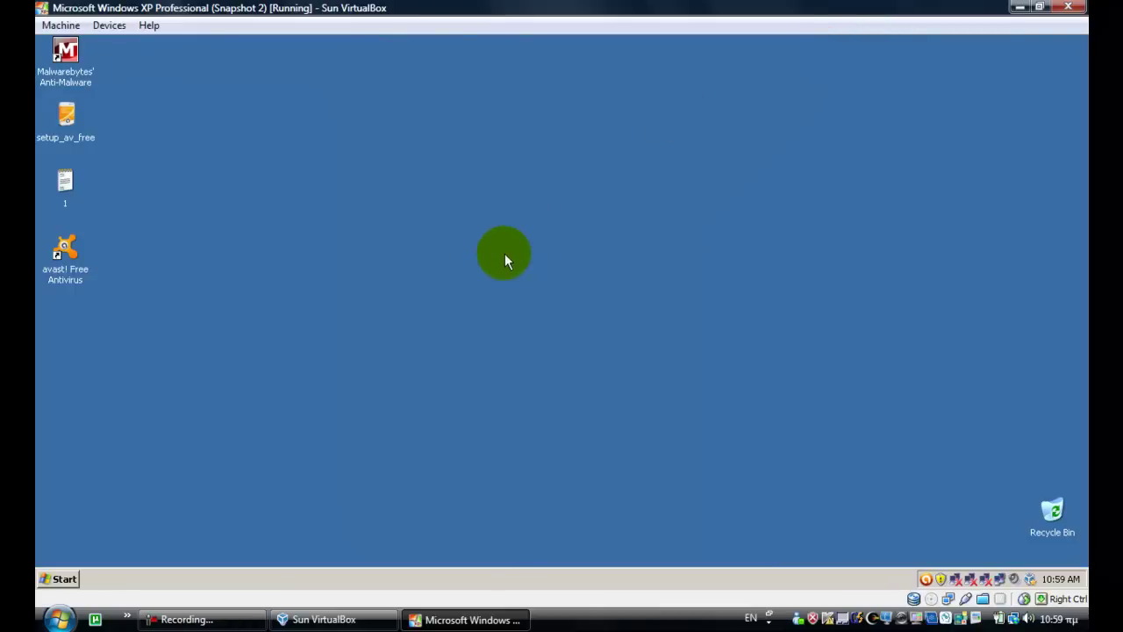
Step: Open Internet Explorer and the desktop text file 1, and move the Notepad window aside
click(58, 581)
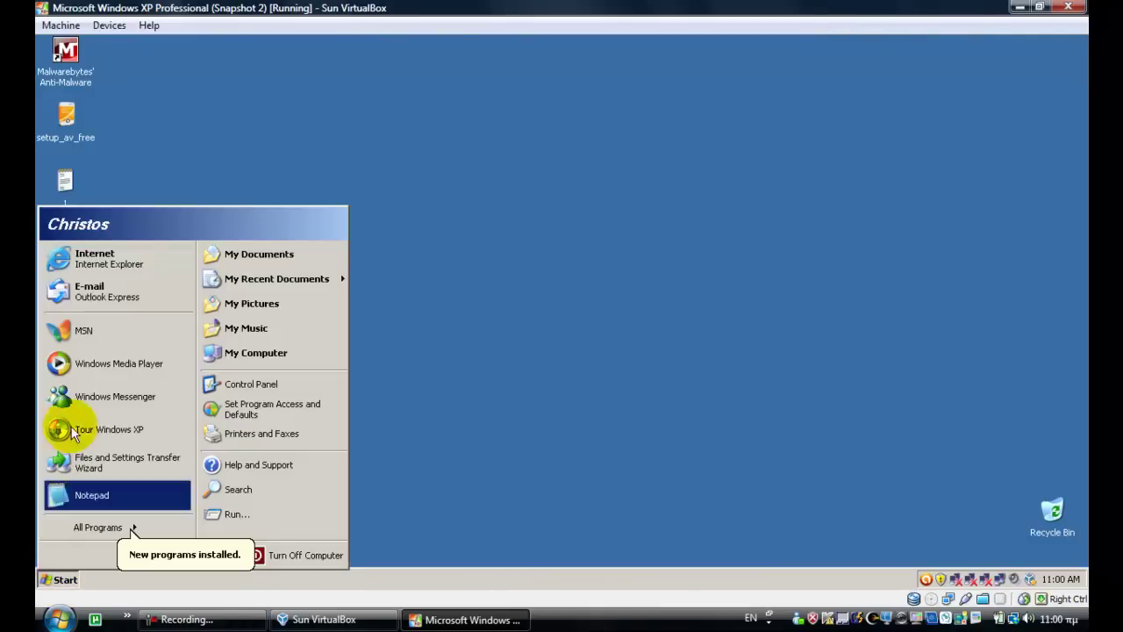
click(63, 256)
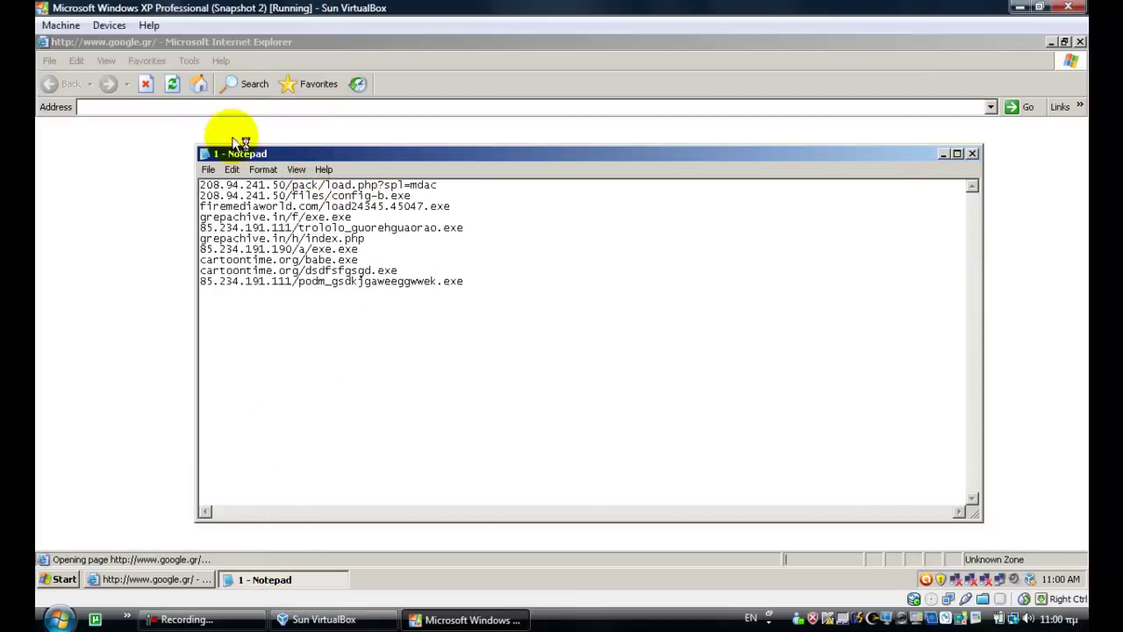
drag(333, 155, 569, 156)
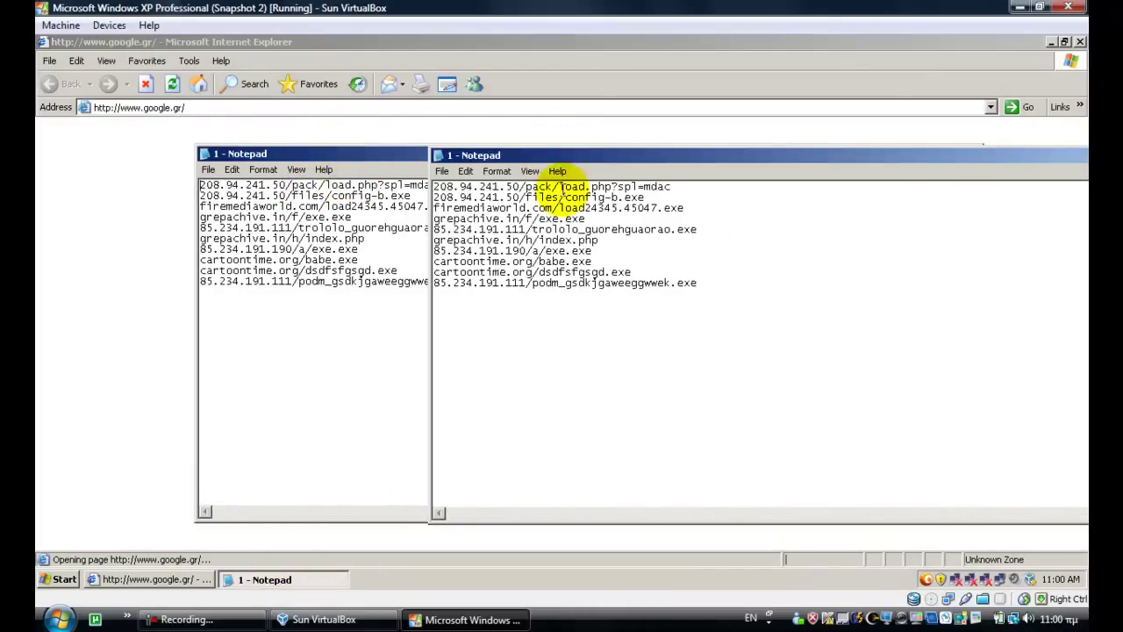
Step: Load the list's first URL, 208.94.241.50/pack/load.php?spl=mdac, in Internet Explorer and dismiss the avast! alert
double_click(639, 187)
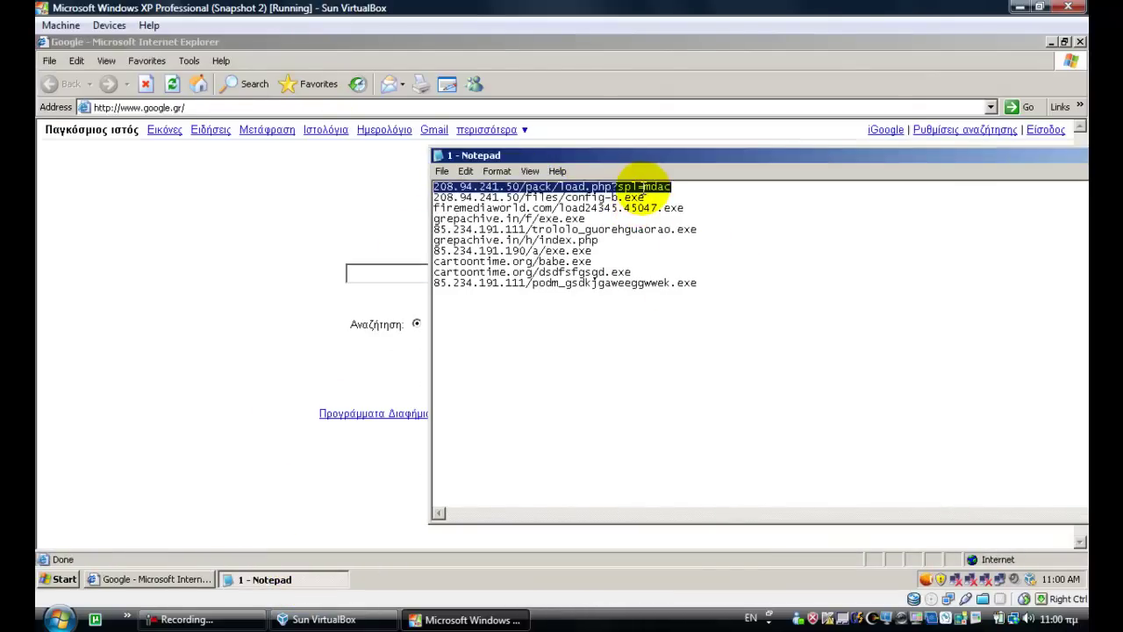
click(183, 109)
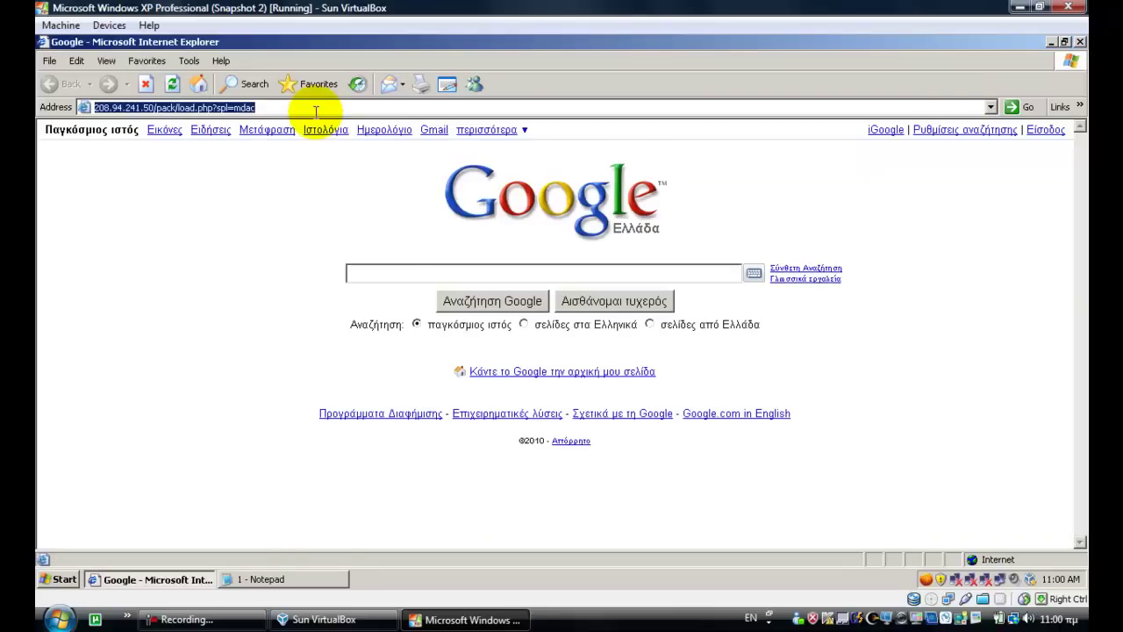
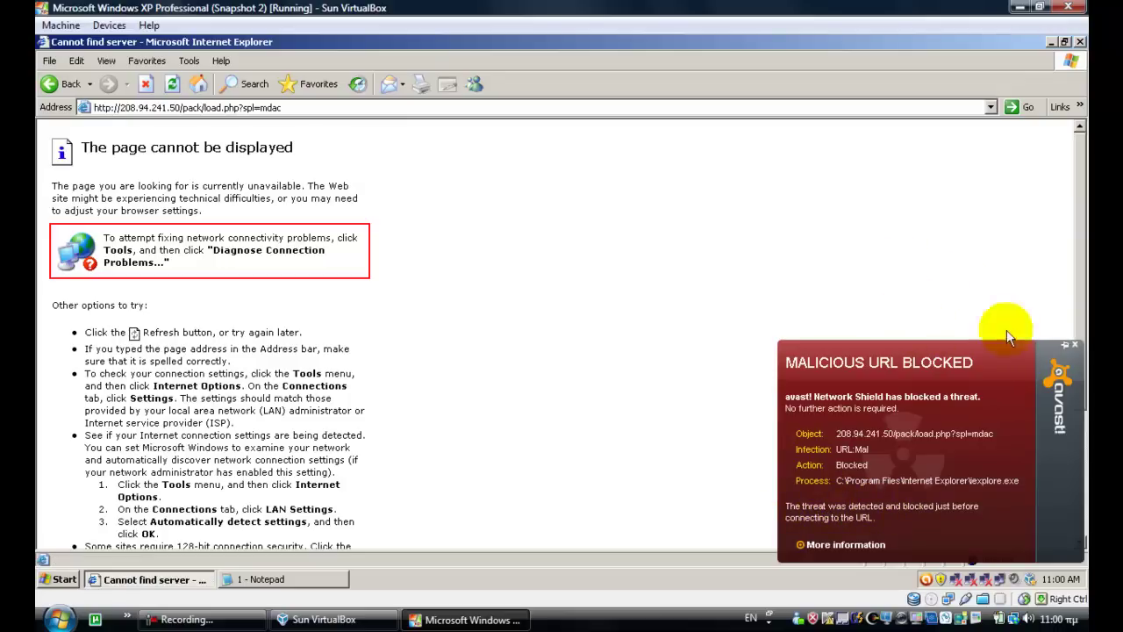
click(1077, 348)
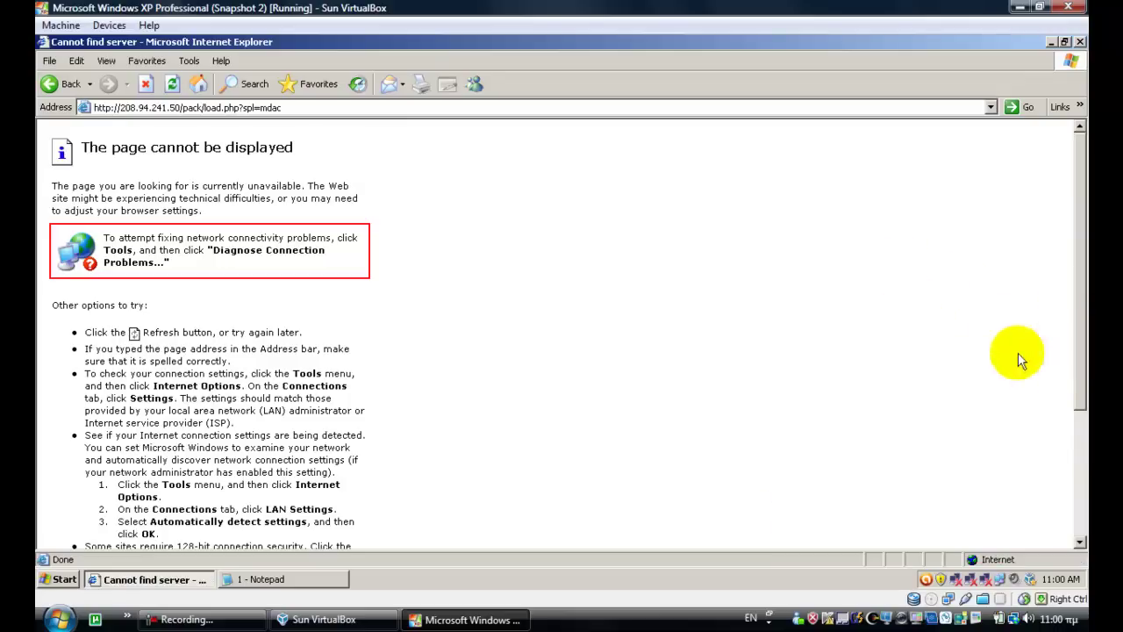
Step: Load the second URL from the list, 208.94.241.50/files/config-b.exe, in Internet Explorer and dismiss the avast! alert
click(326, 579)
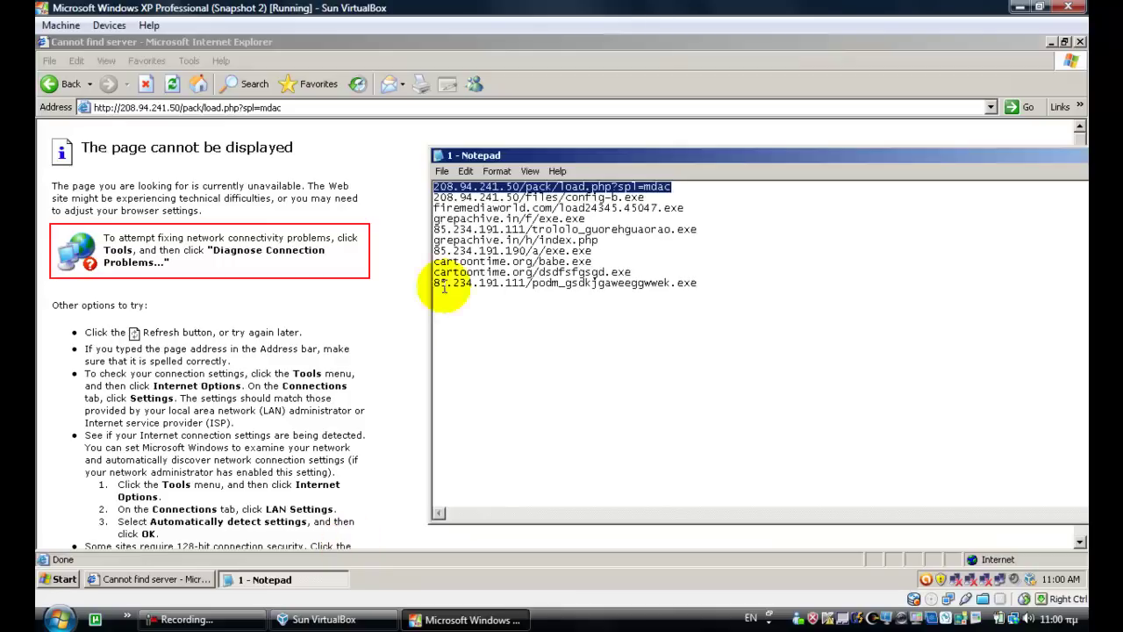
click(617, 207)
double_click(605, 187)
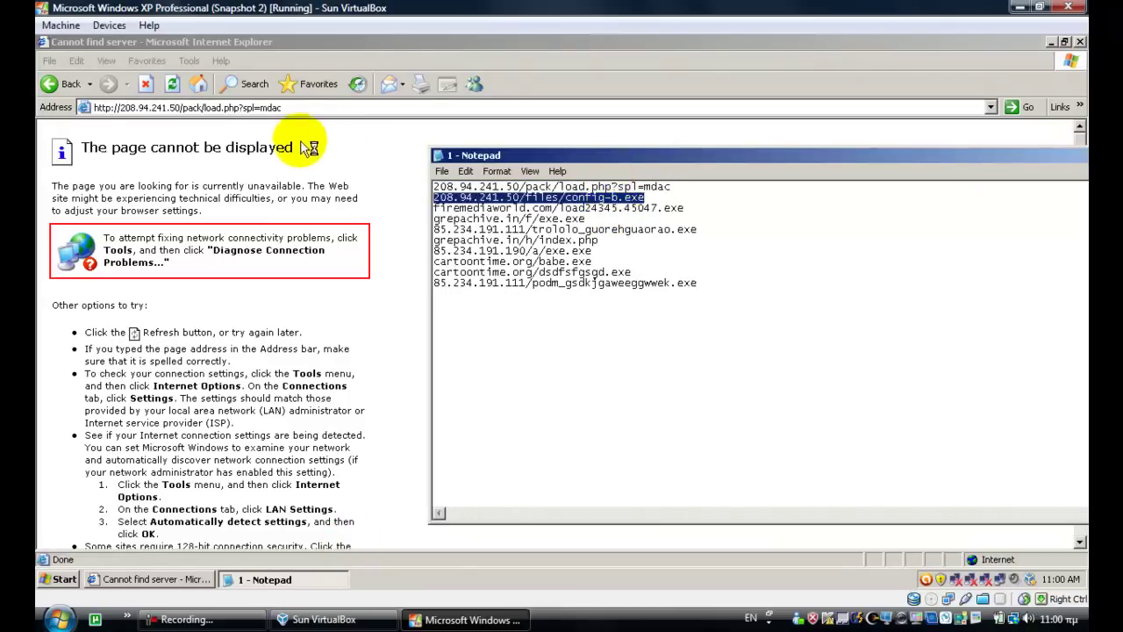
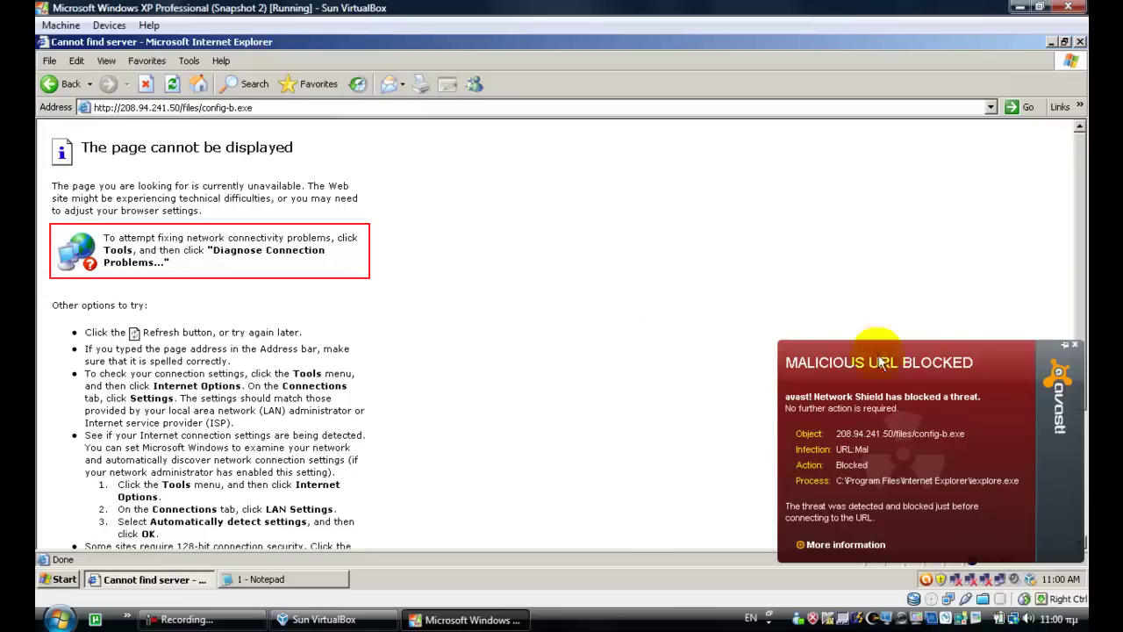
click(1074, 348)
Step: Copy the third URL from the list, firemediaworld.com/load24345.45047.exe, and load it in Internet Explorer
click(267, 579)
click(617, 208)
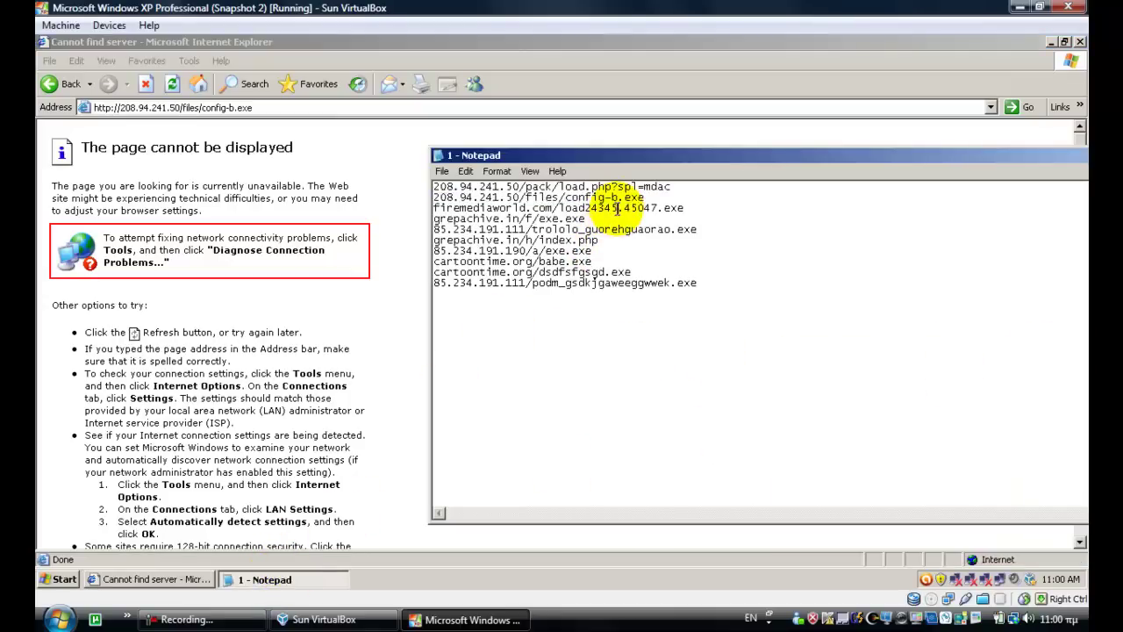
double_click(616, 208)
key(ctrl+c)
click(246, 107)
key(ctrl+v)
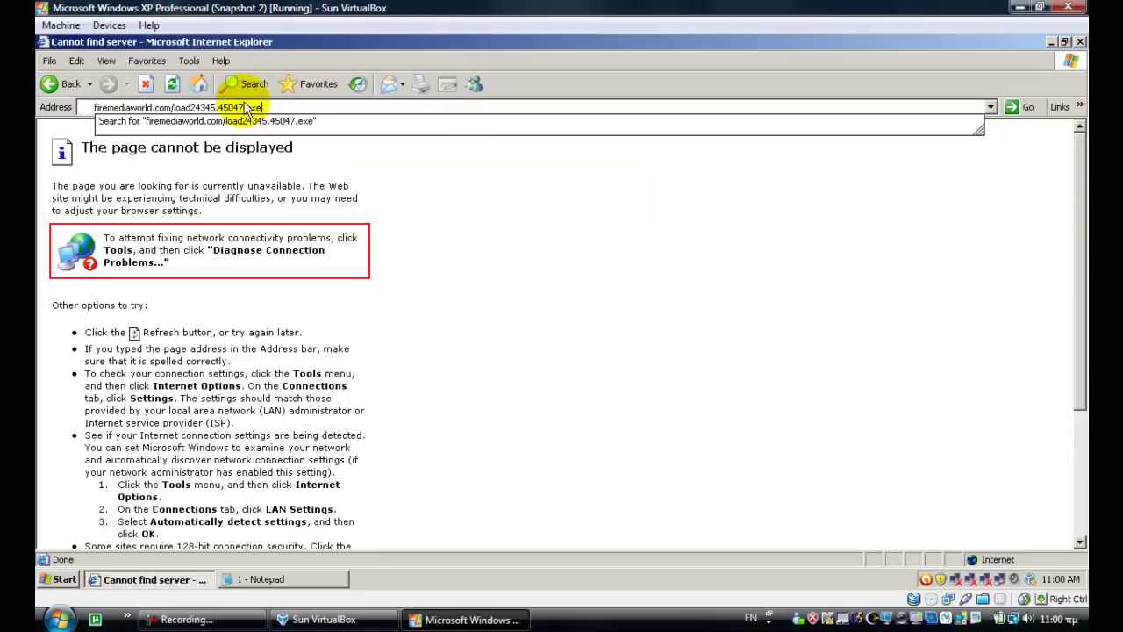
key(Return)
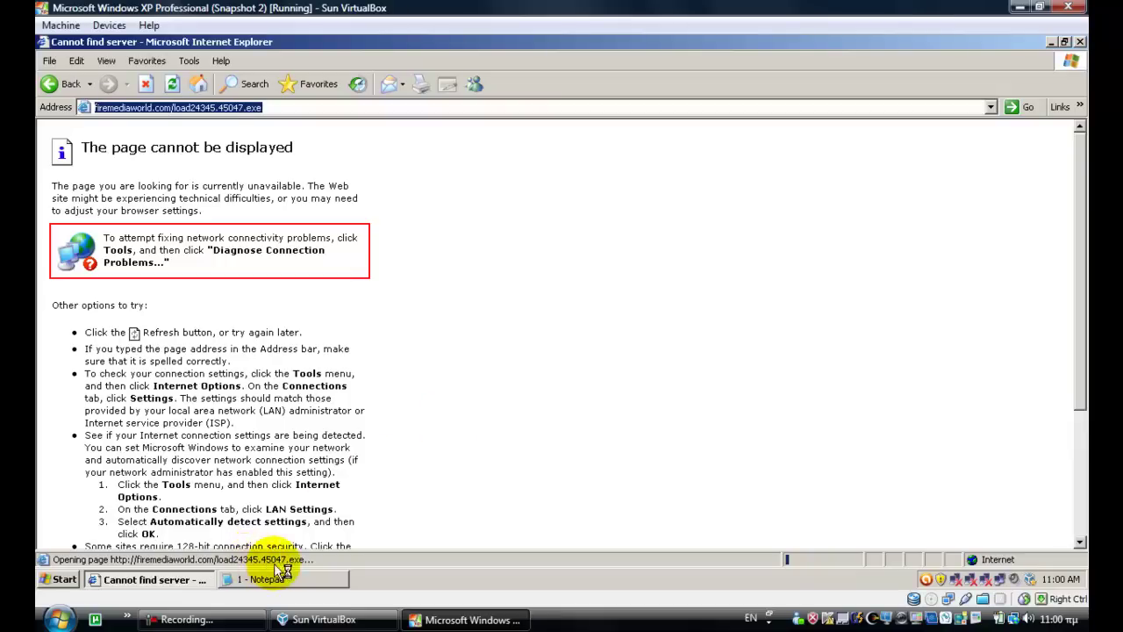
click(298, 106)
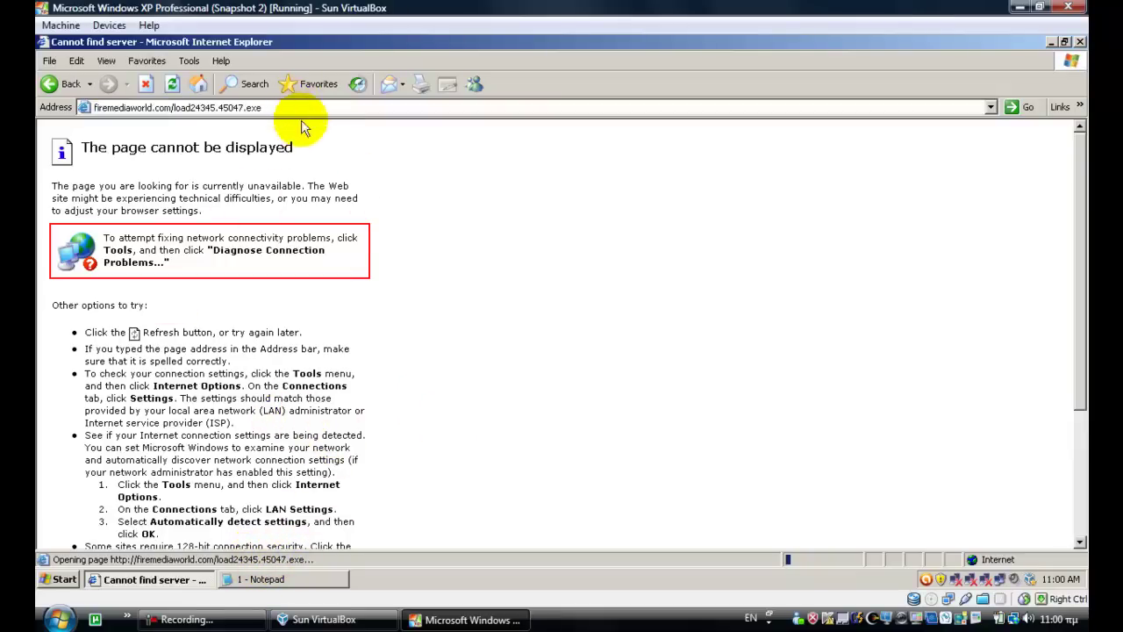
Step: Delete the firemediaworld.com/load24345.45047.exe line from the URL list in Notepad
click(307, 584)
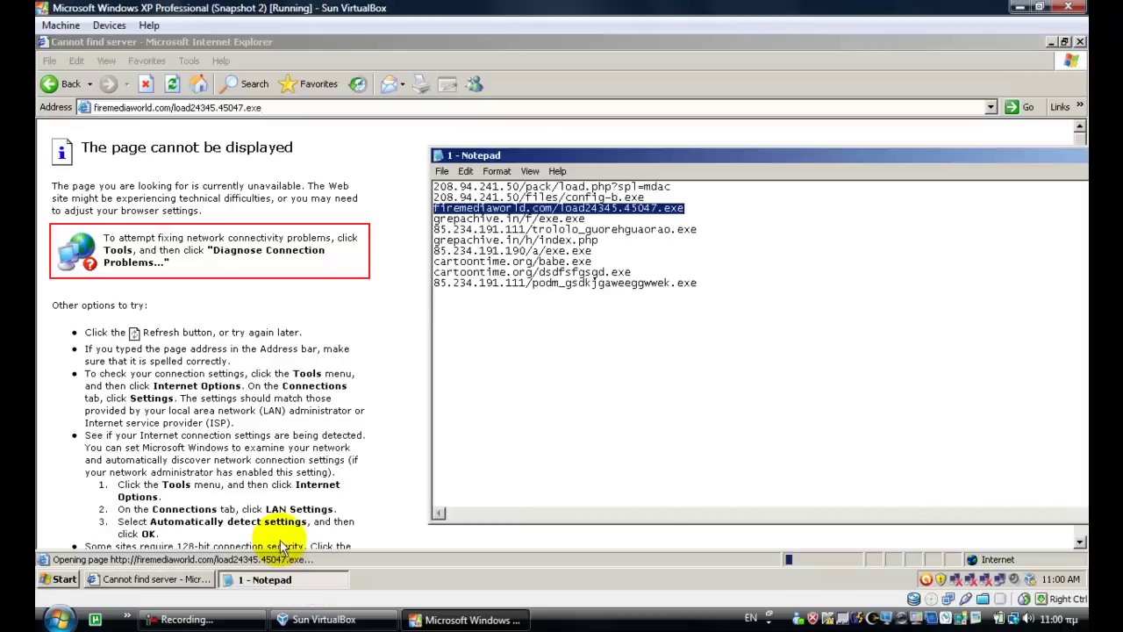
click(514, 354)
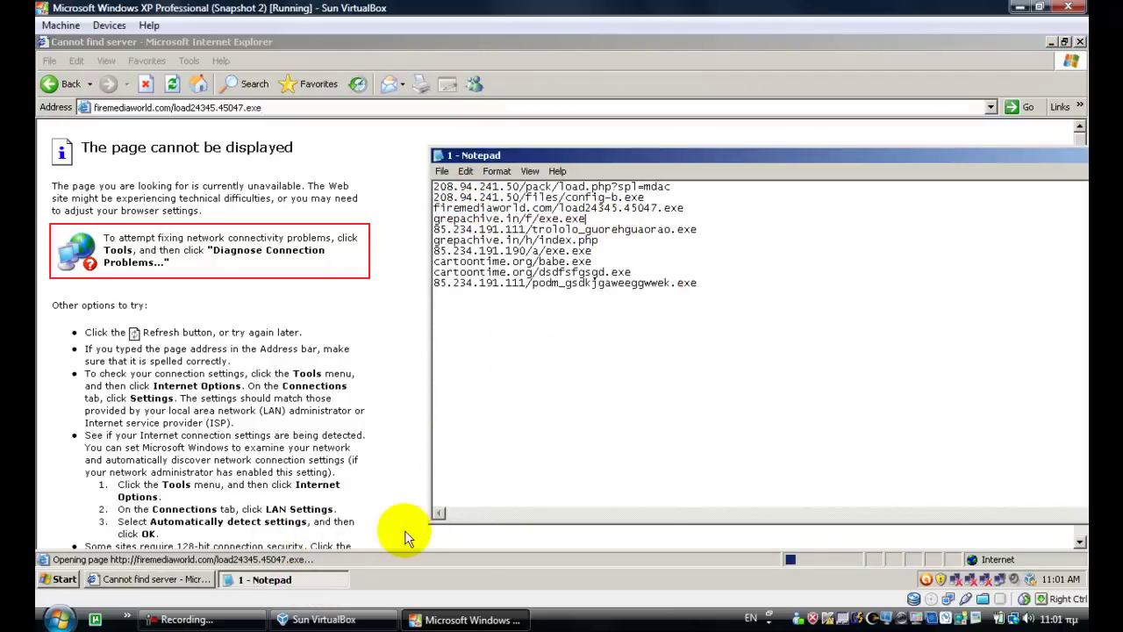
click(204, 580)
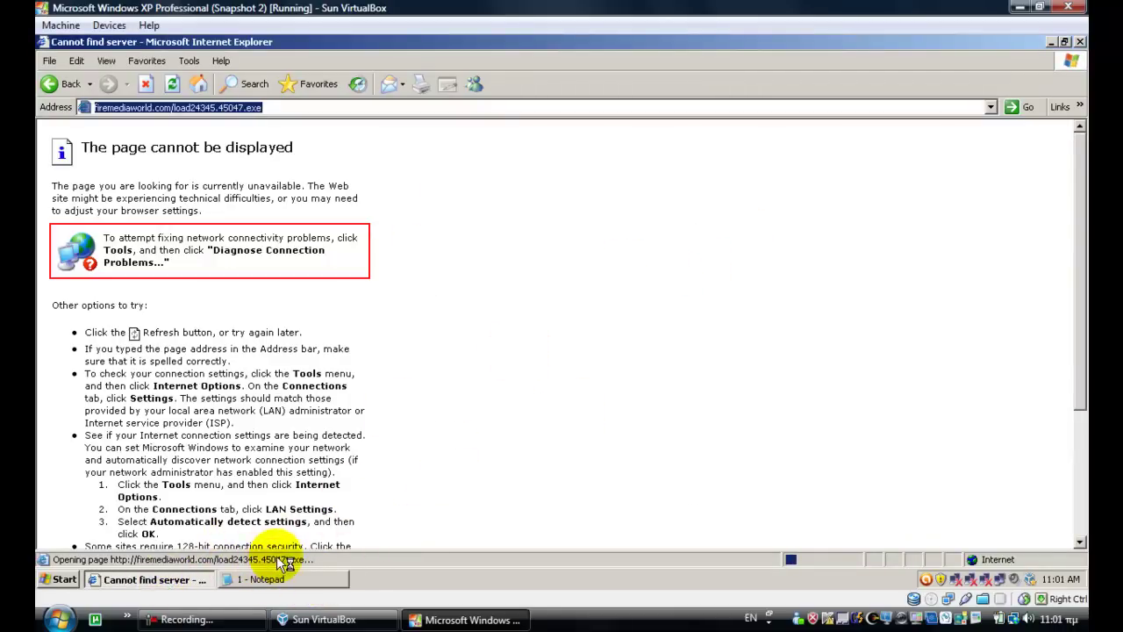
click(332, 448)
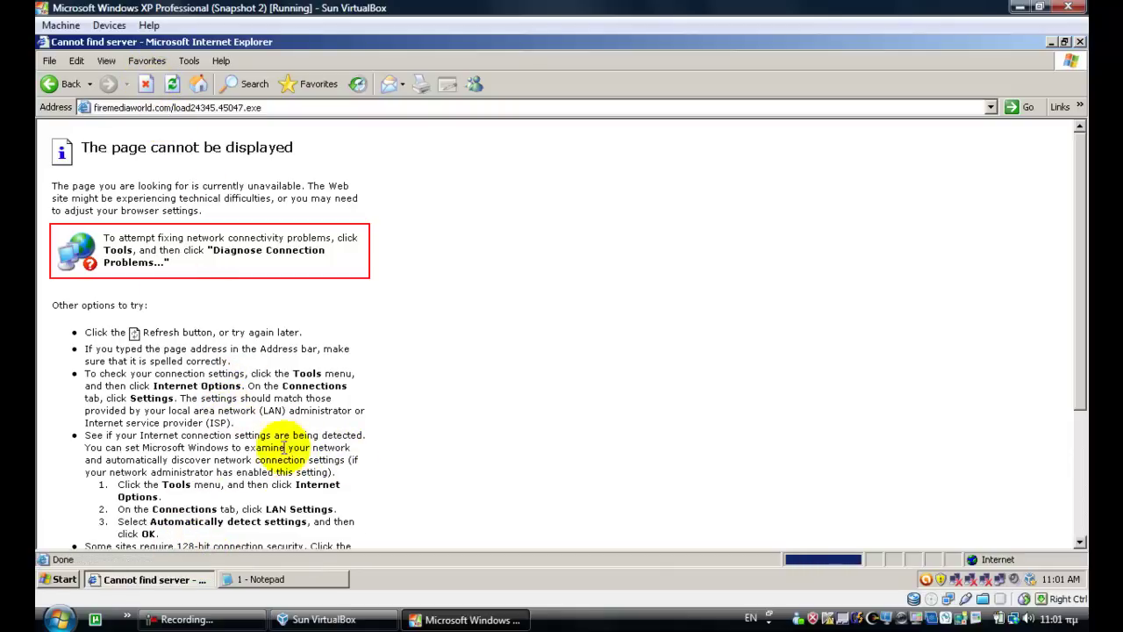
click(292, 580)
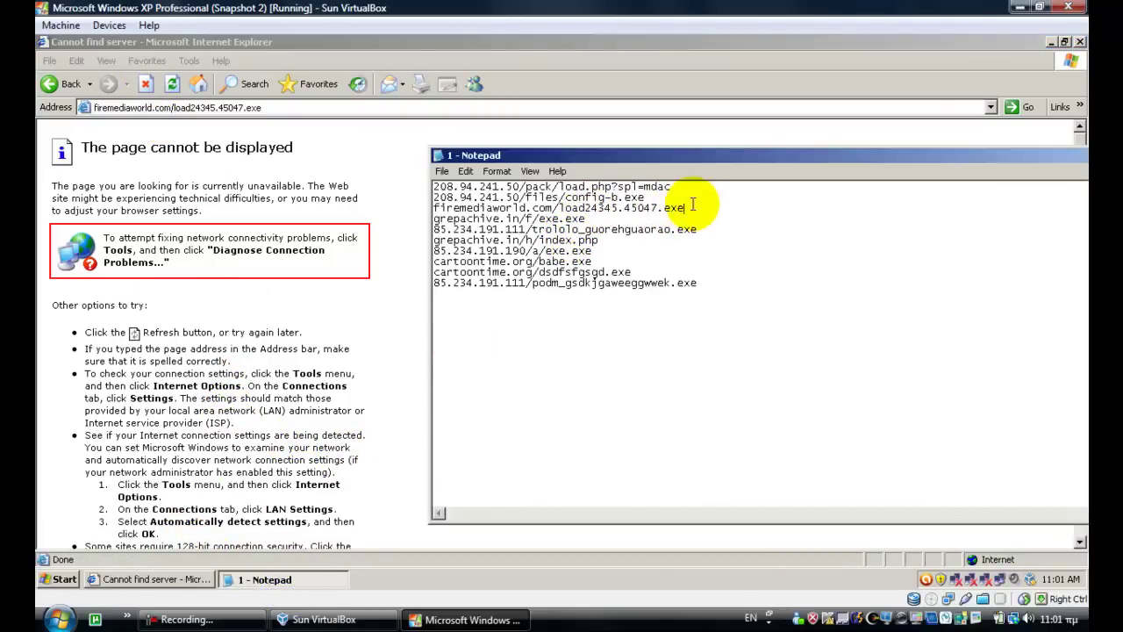
drag(682, 208, 411, 211)
key(Delete)
key(Delete)
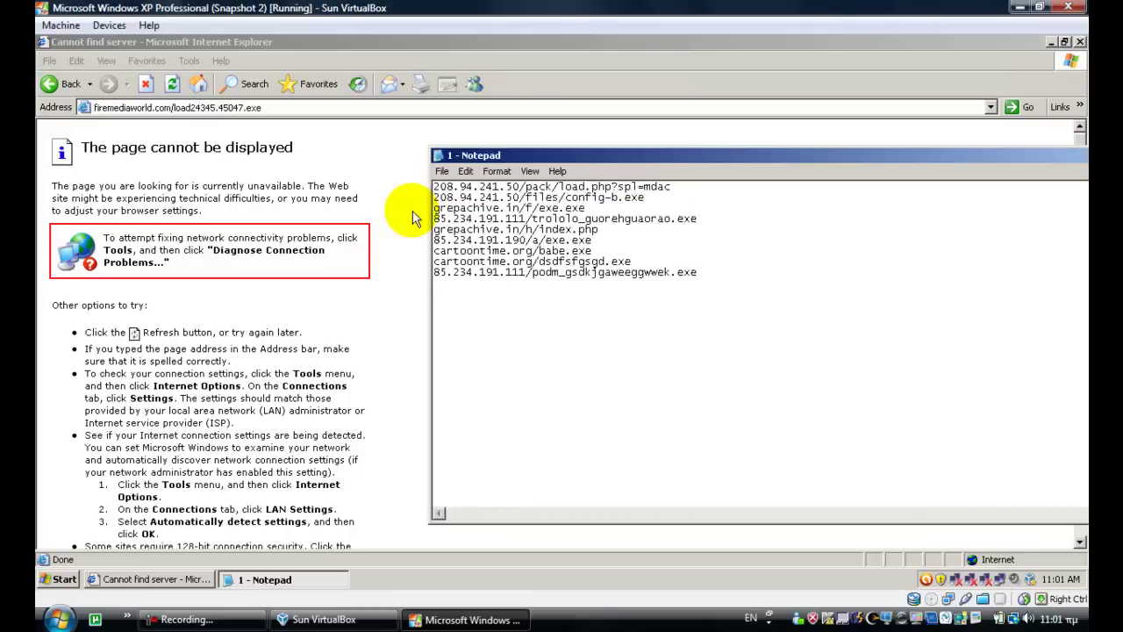
Step: Load grepachive.in/f/exe.exe from the list in Internet Explorer and delete its line from the Notepad list
click(258, 107)
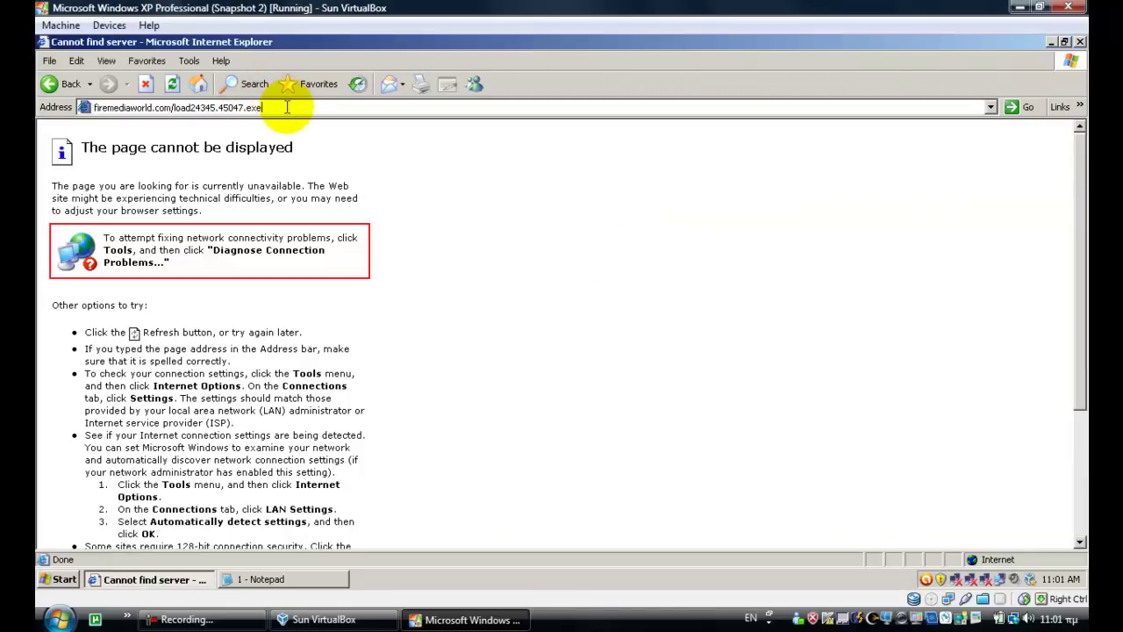
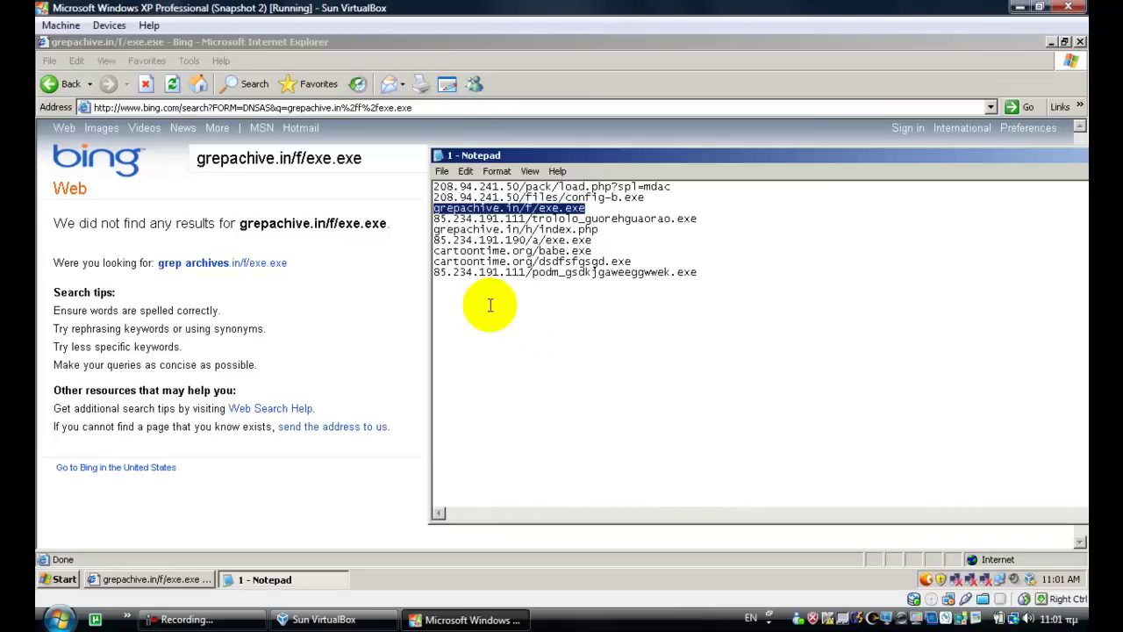
key(Delete)
key(Delete)
Step: Load 85.234.191.111/trololo_guorehguaorao.exe from the list in Internet Explorer and run the downloaded file
key(shift+End)
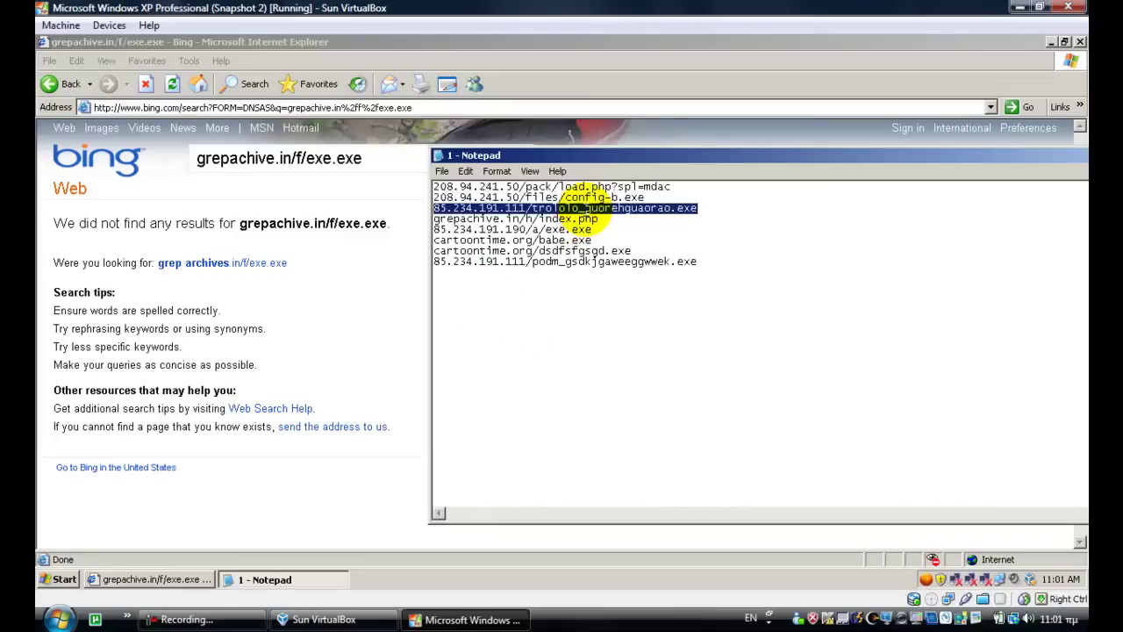
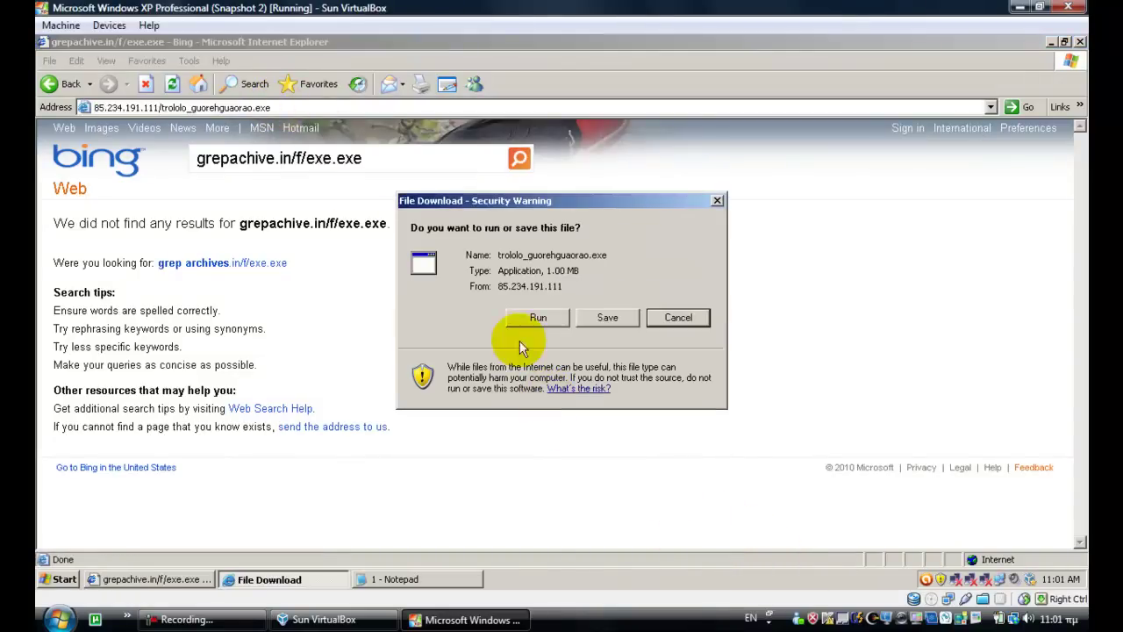
click(531, 324)
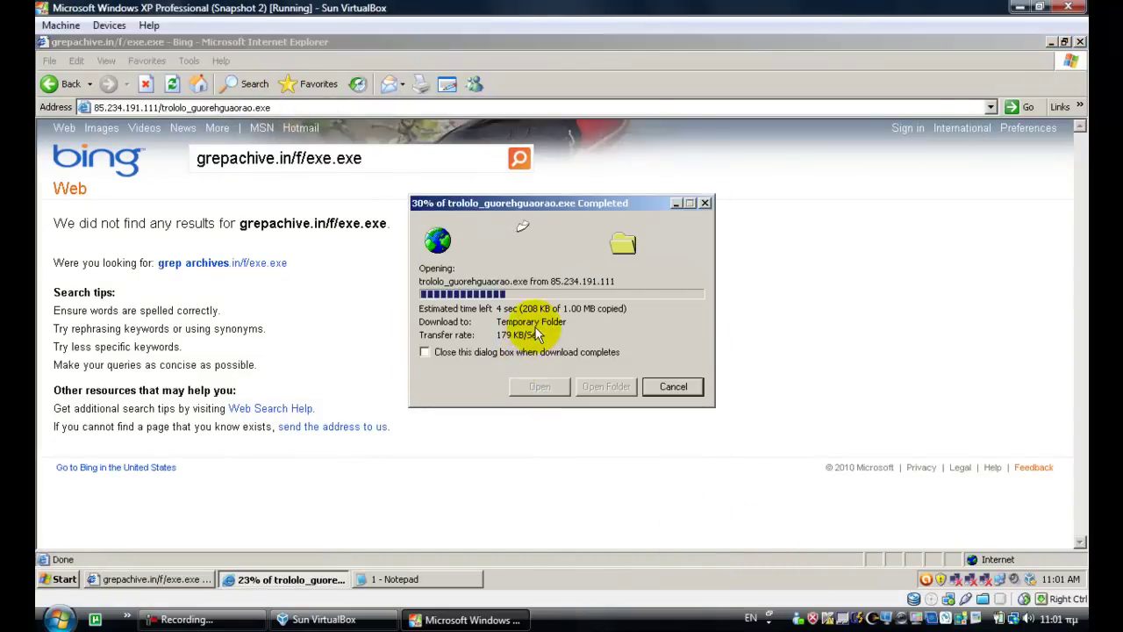
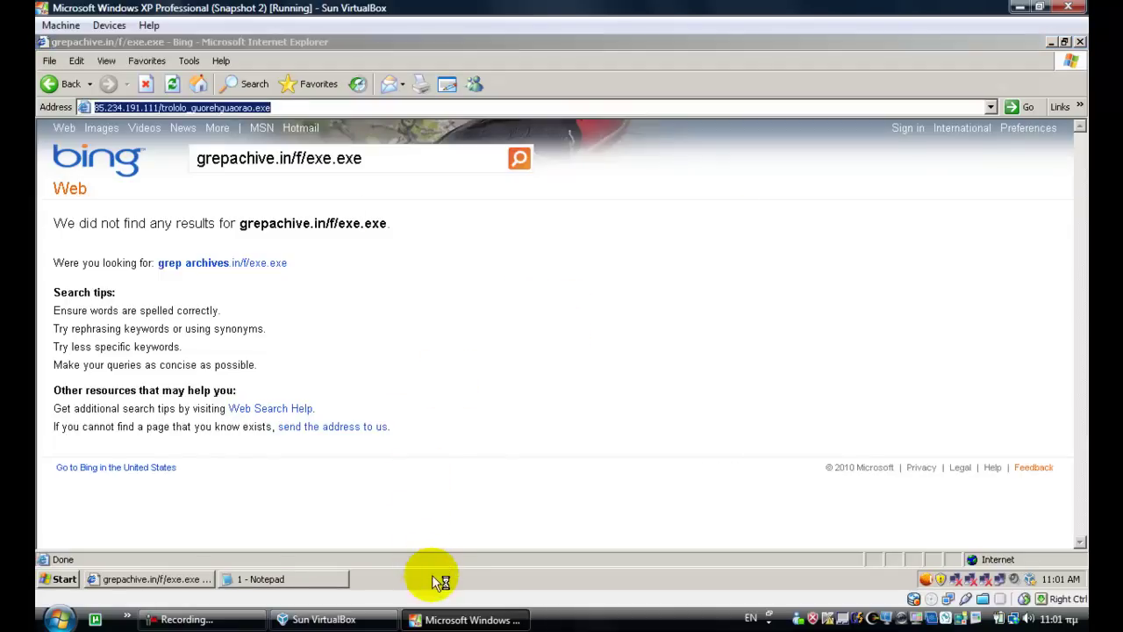
Step: Open Windows Task Manager, select the 36674430.exe process and dismiss the Security Tool installation message
click(465, 526)
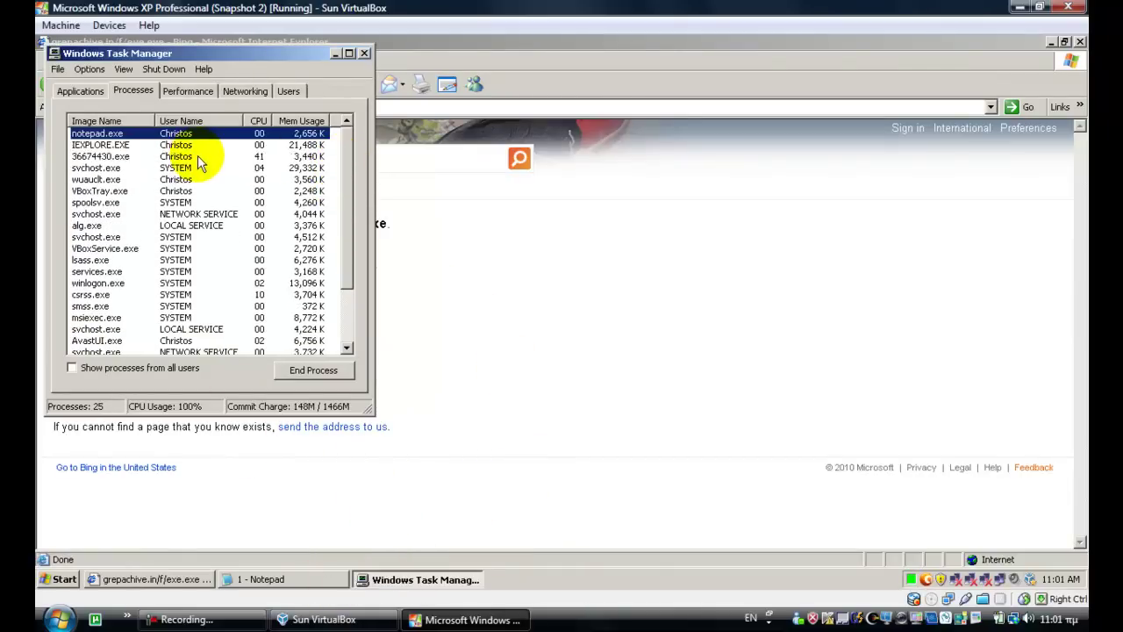
click(199, 158)
drag(546, 288, 534, 279)
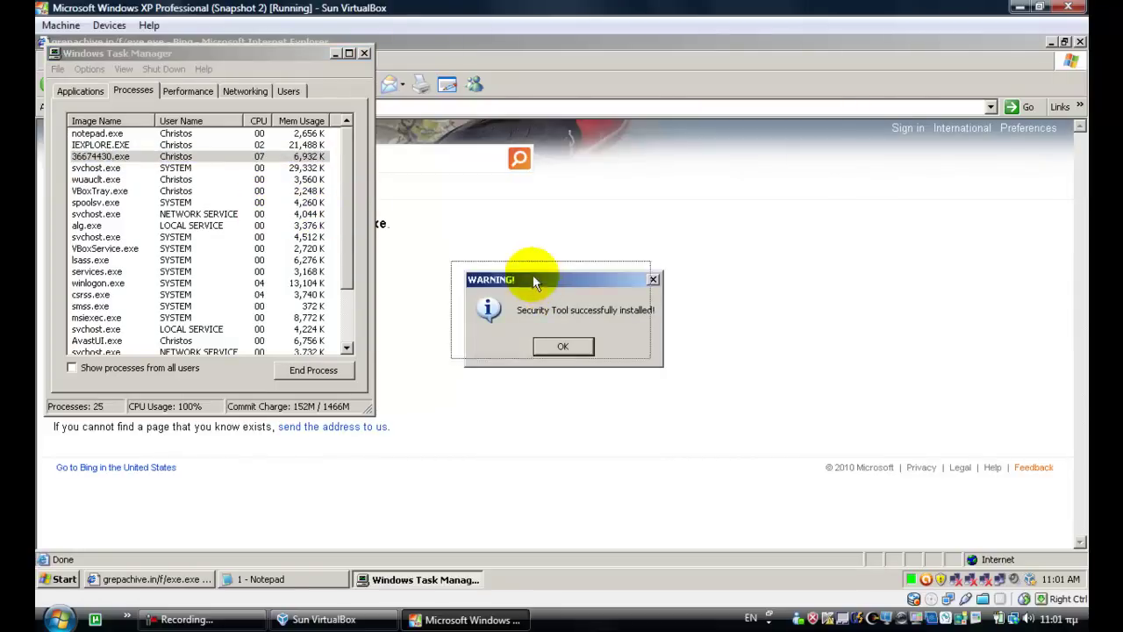
drag(478, 243, 479, 245)
click(507, 311)
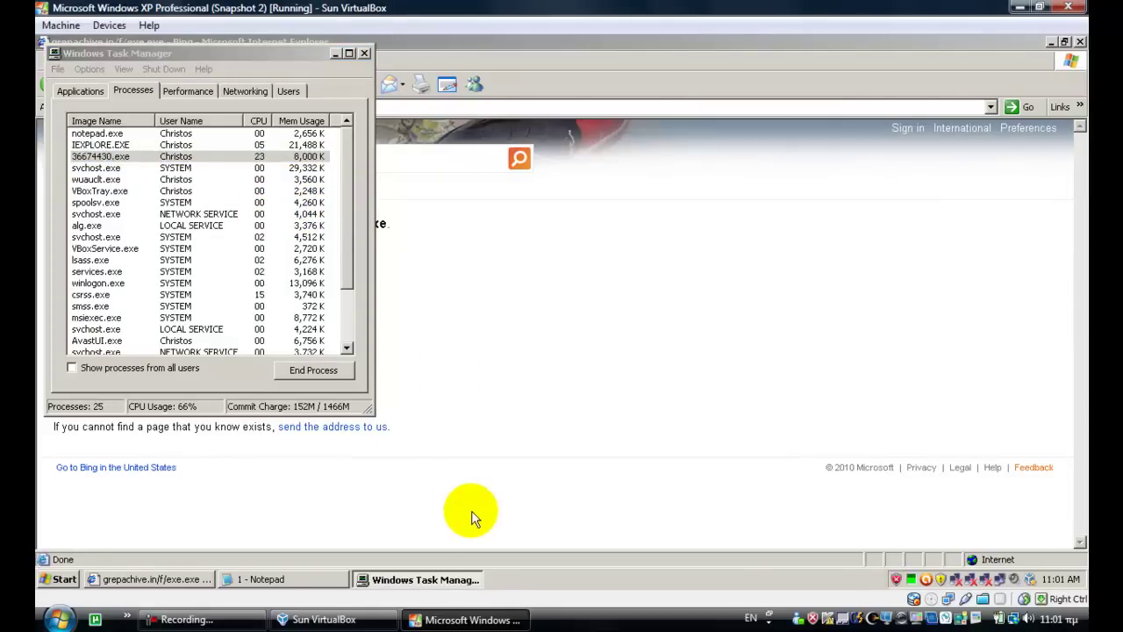
Step: Try to bring Windows Task Manager back to the front
click(458, 582)
click(463, 582)
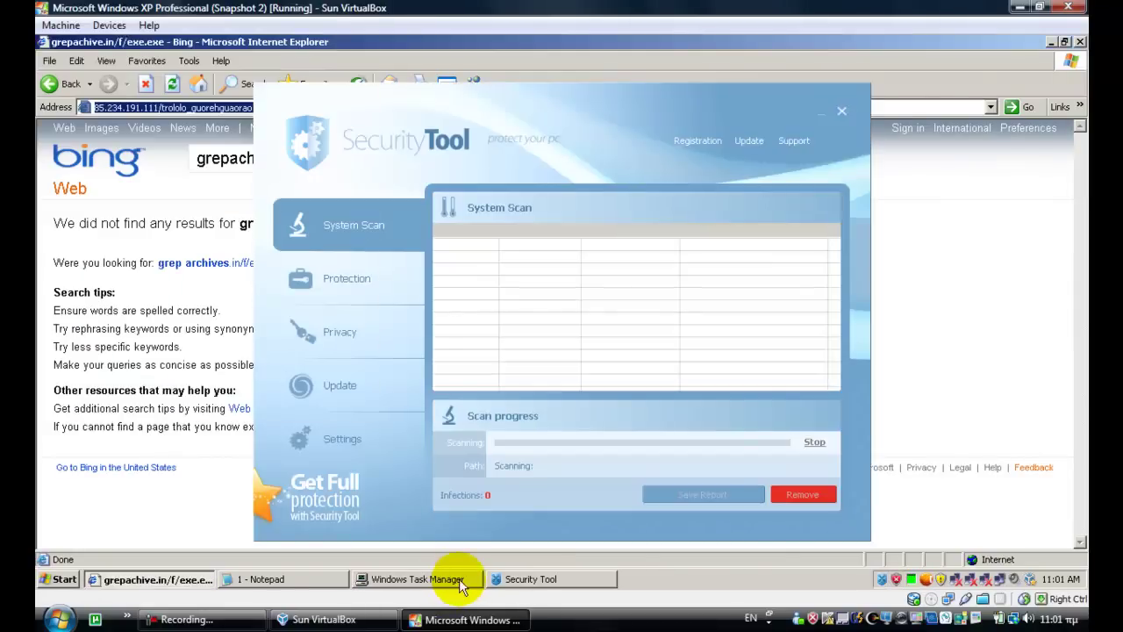
click(470, 582)
click(472, 581)
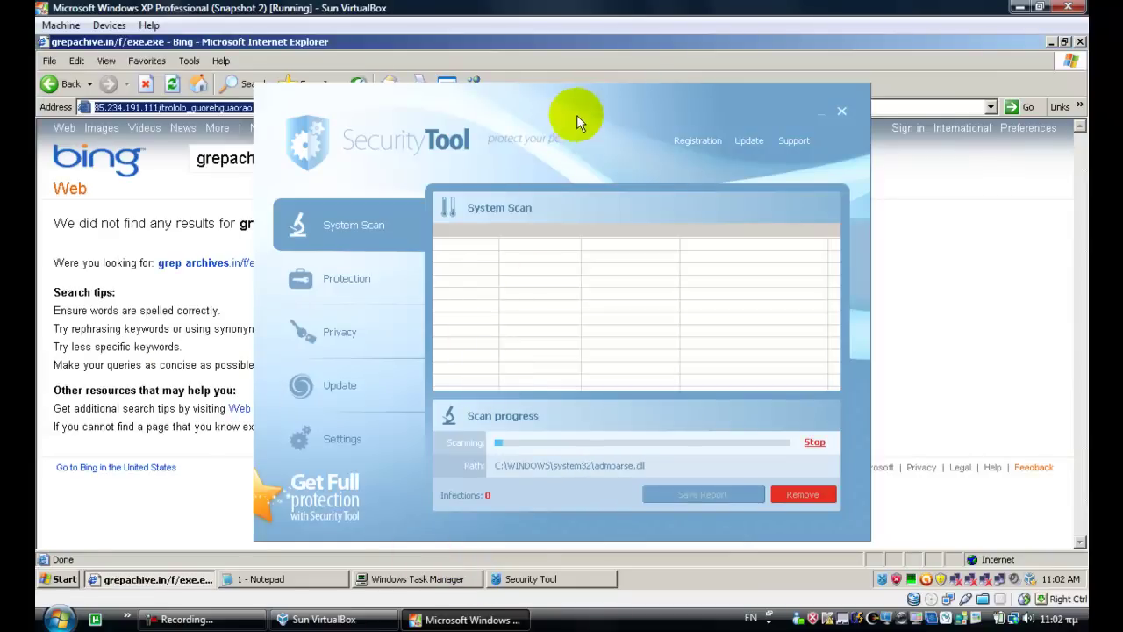
Step: Move the Security Tool window, close it and dismiss its warning balloon
click(577, 115)
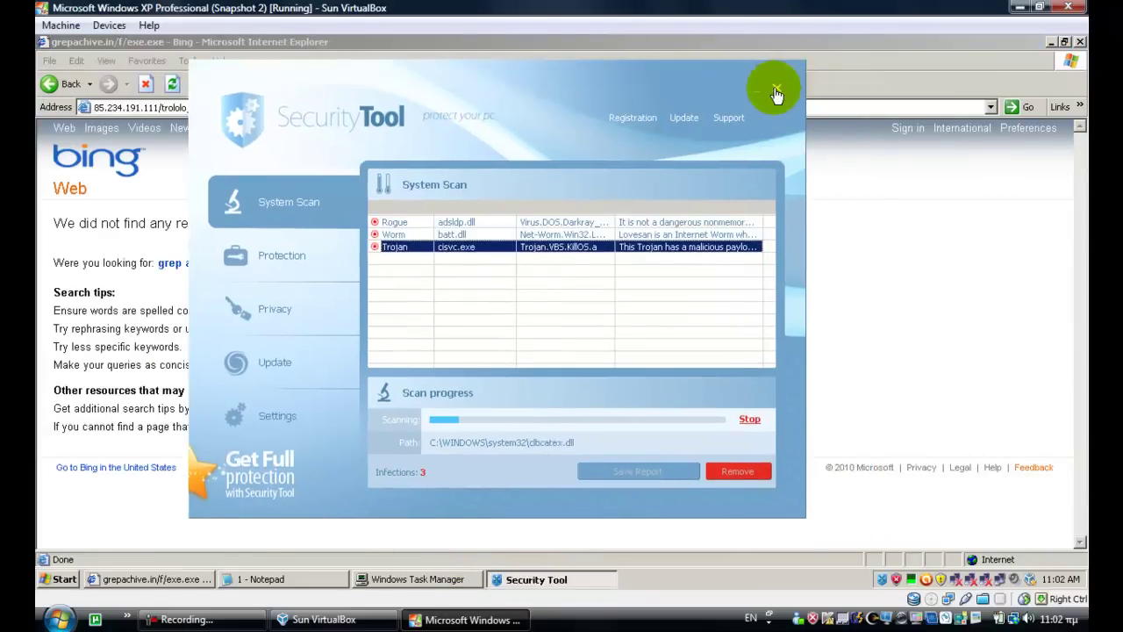
click(776, 94)
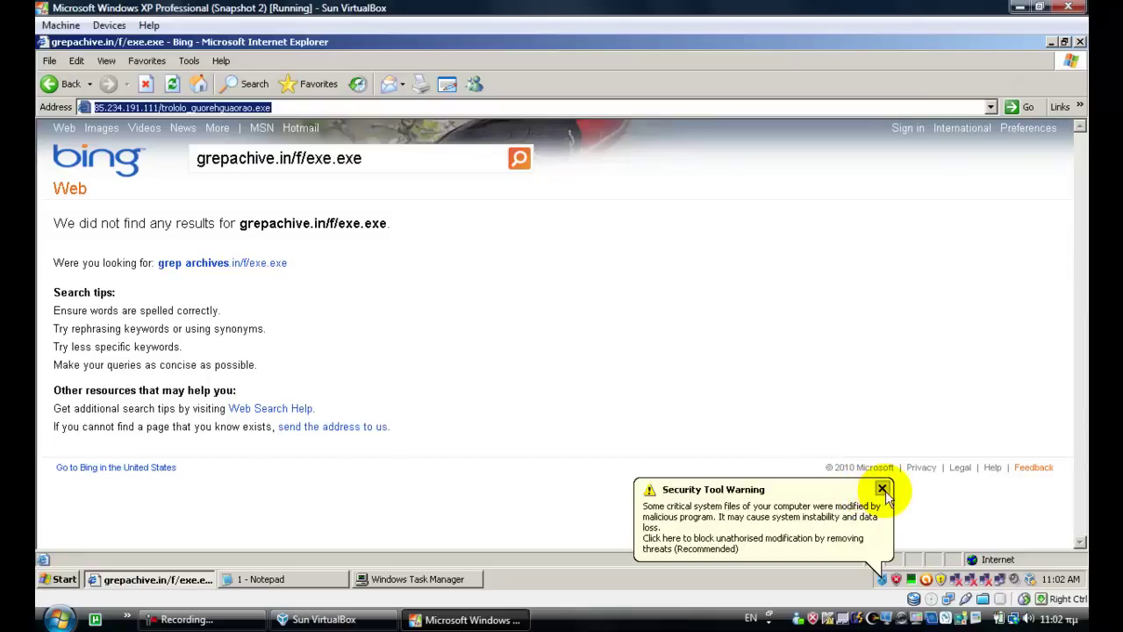
click(883, 489)
Step: Copy grepachive.in/h/index.php from the Notepad list and load it in Internet Explorer
click(175, 579)
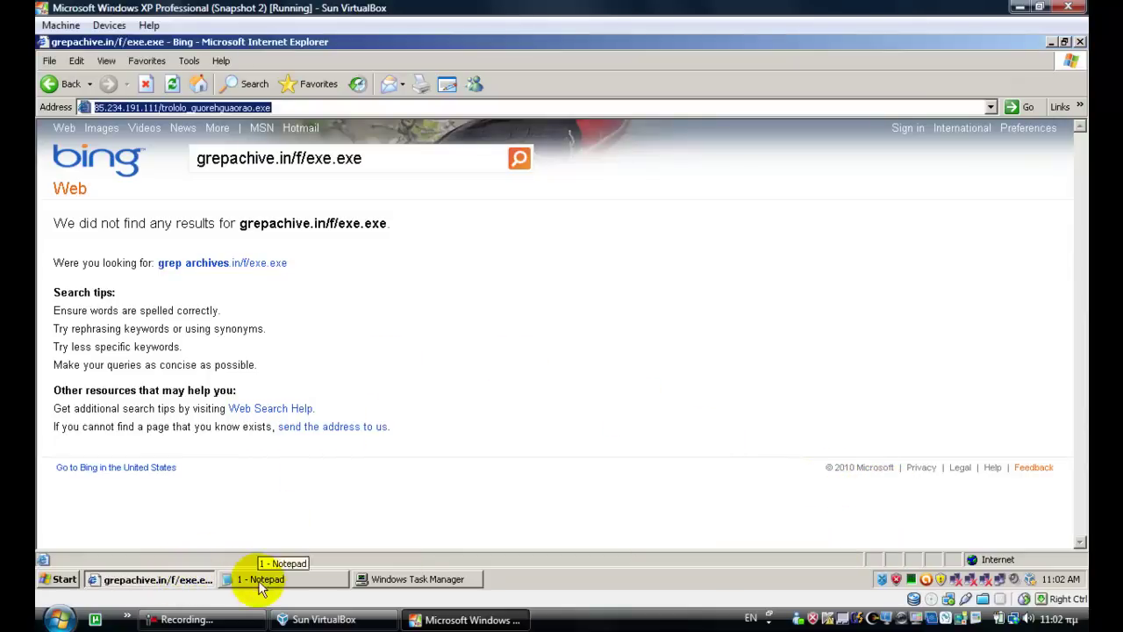
click(261, 583)
click(578, 219)
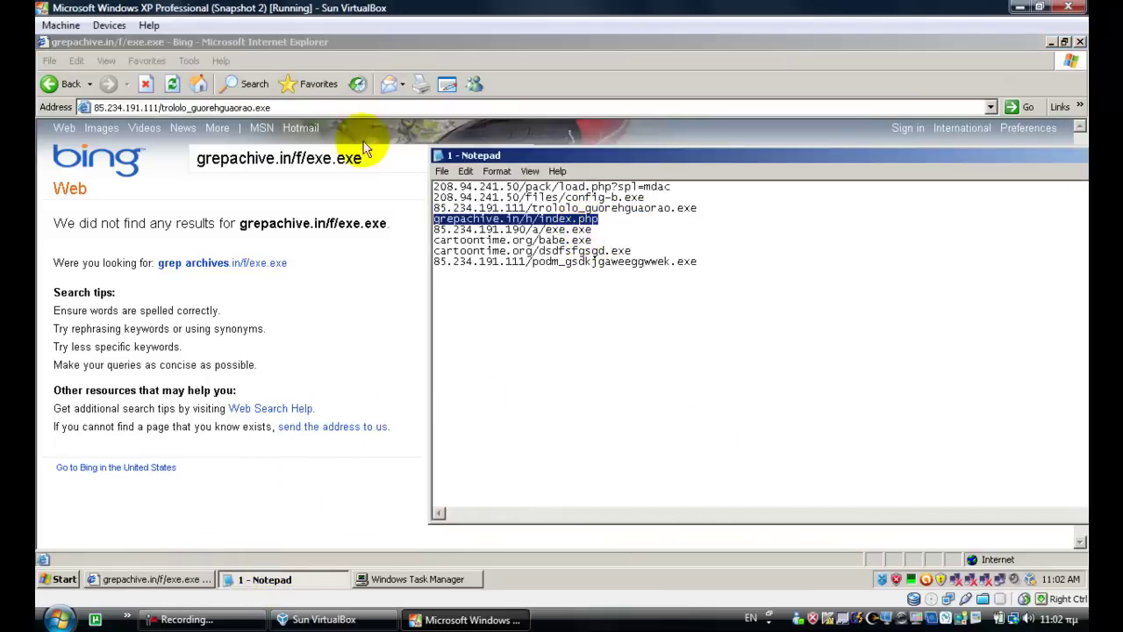
click(309, 108)
drag(308, 108, 126, 148)
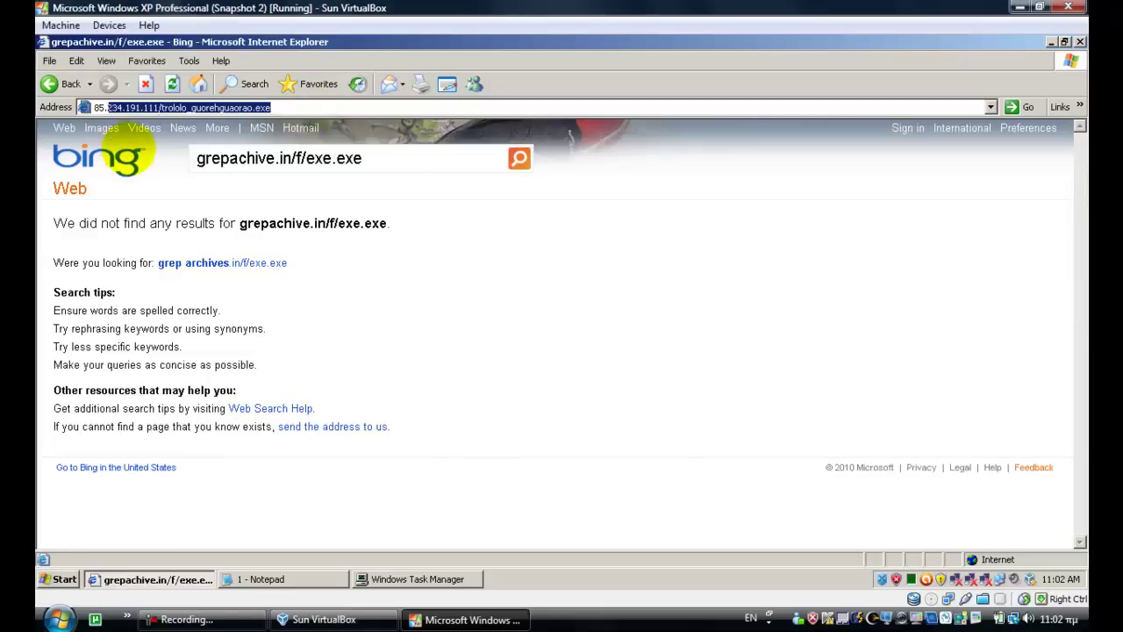
text(8)
key(BackSpace)
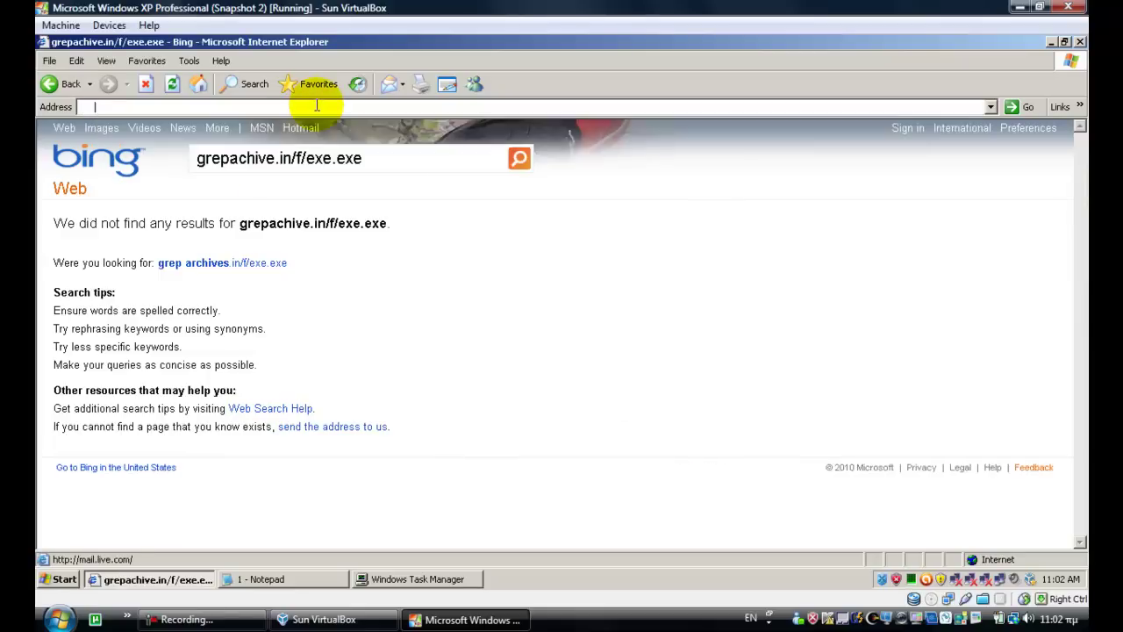
text(grepachive.in/h/index.php)
key(Return)
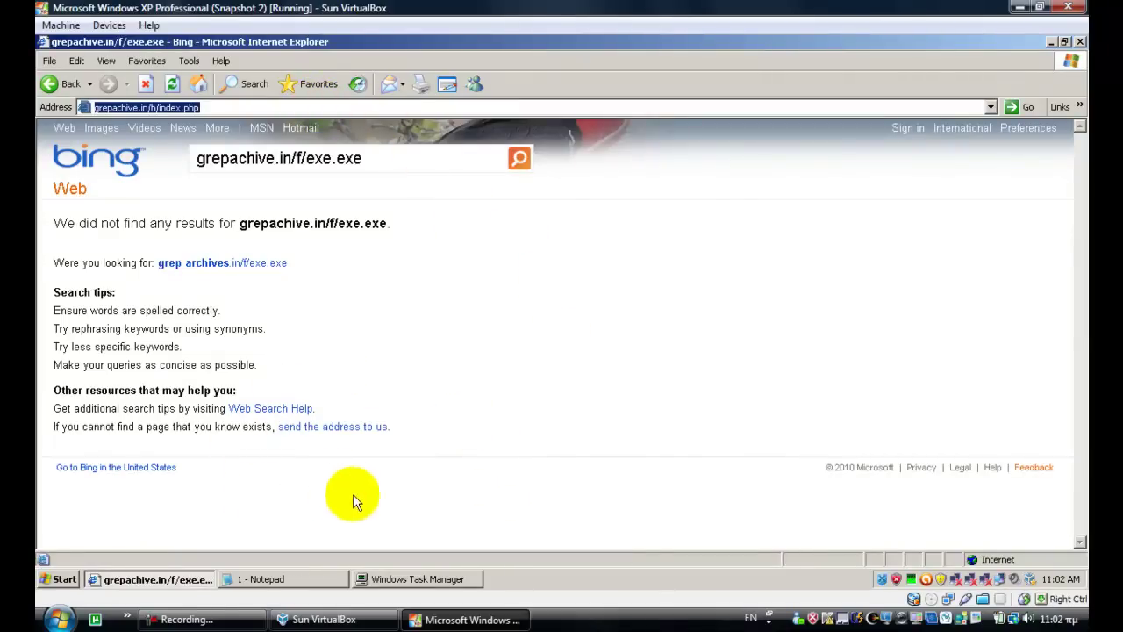
key(Return)
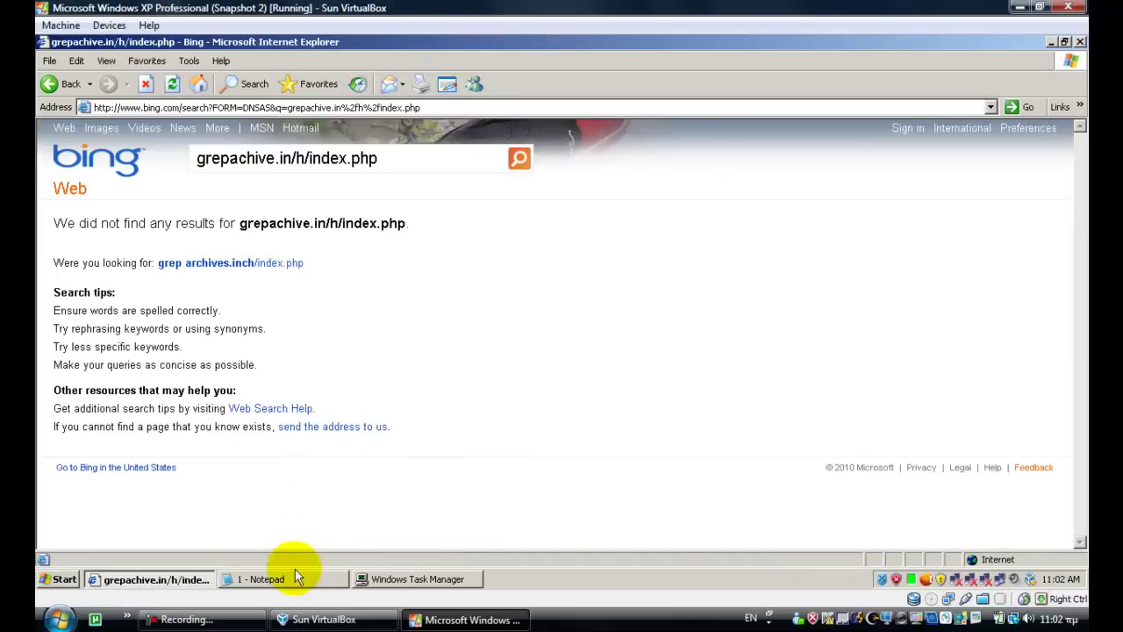
Step: Delete the grepachive.in/h/index.php line from the list and load 85.234.191.190/a/exe.exe in Internet Explorer
click(295, 575)
key(Delete)
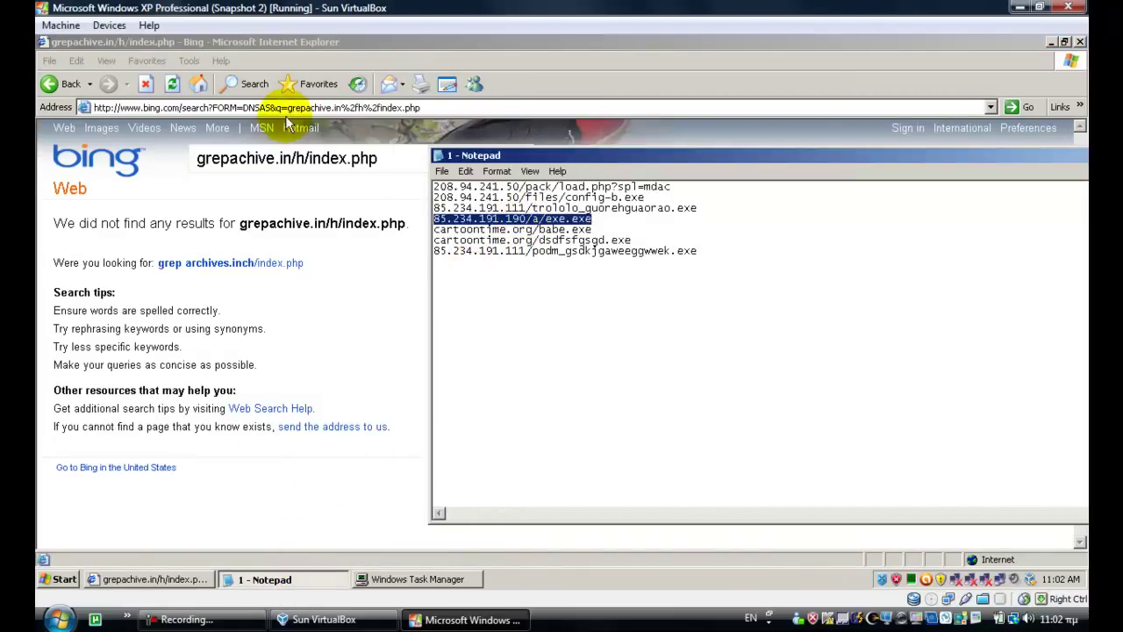
click(249, 107)
text(85.234.191.190/a/exe.exe)
key(Return)
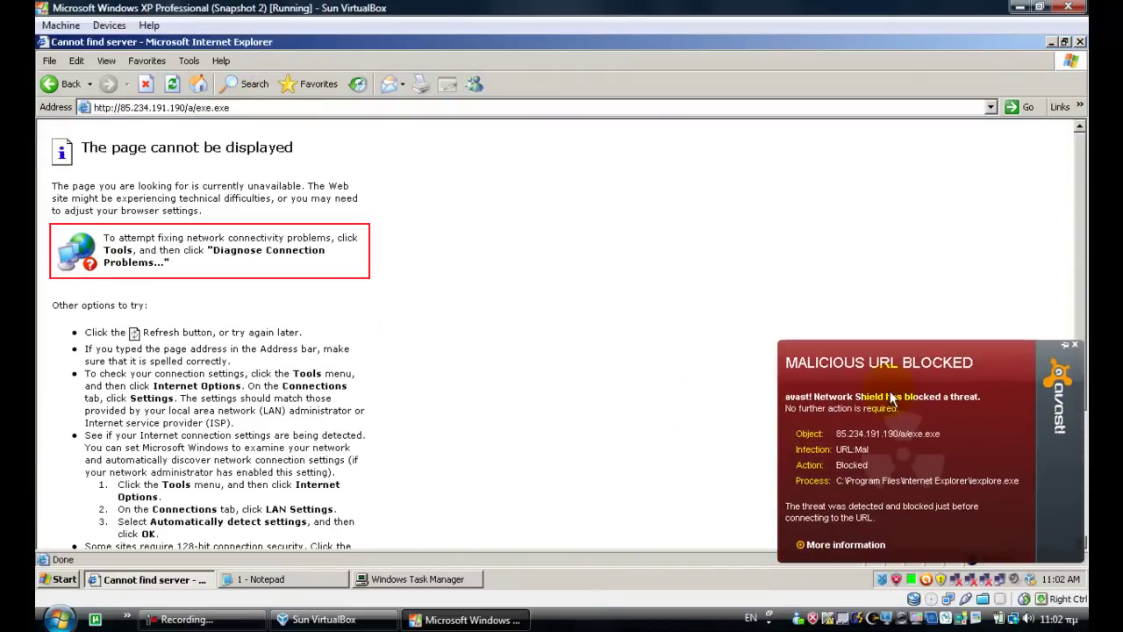
Step: Choose to continue unprotected in the Security Tool warning, confirm it, and close the avast! blocked-URL alert
click(733, 465)
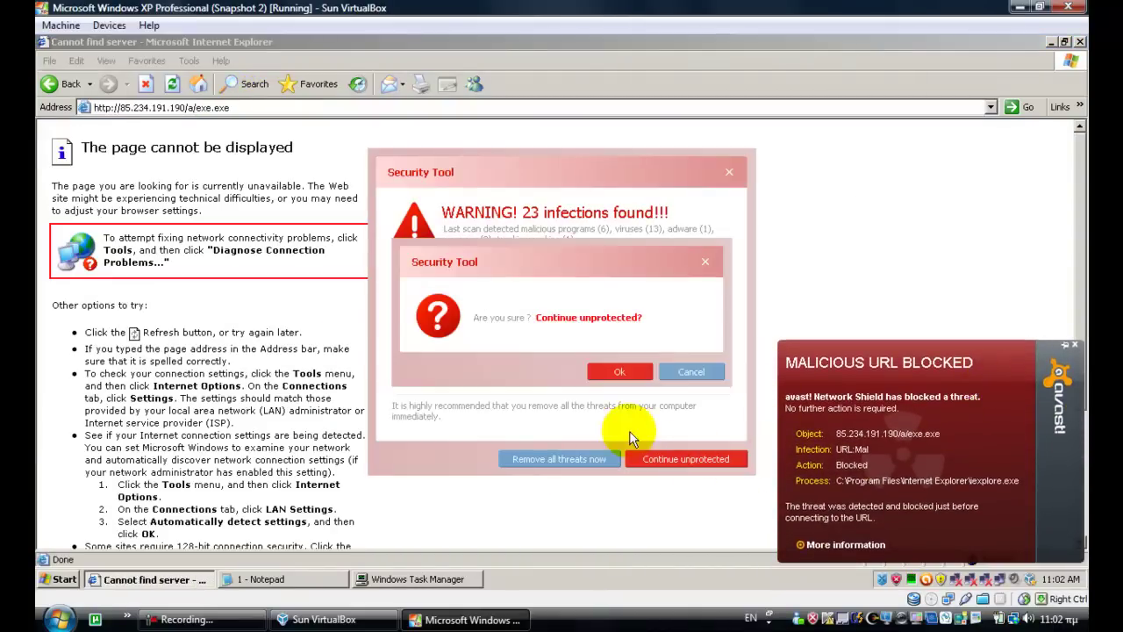
click(619, 373)
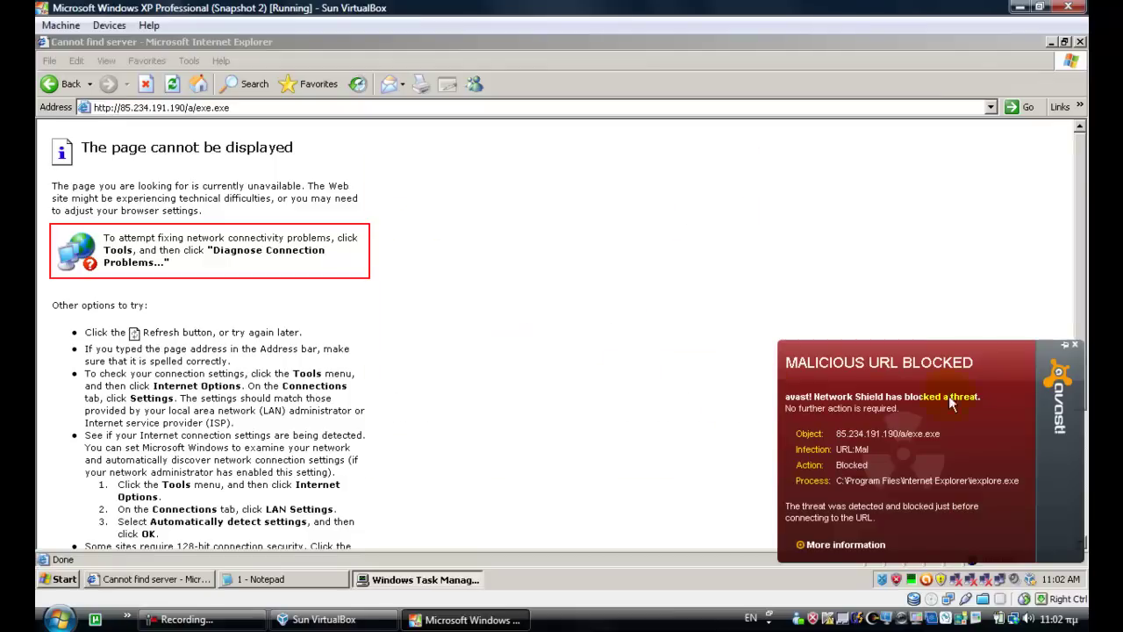
click(1077, 347)
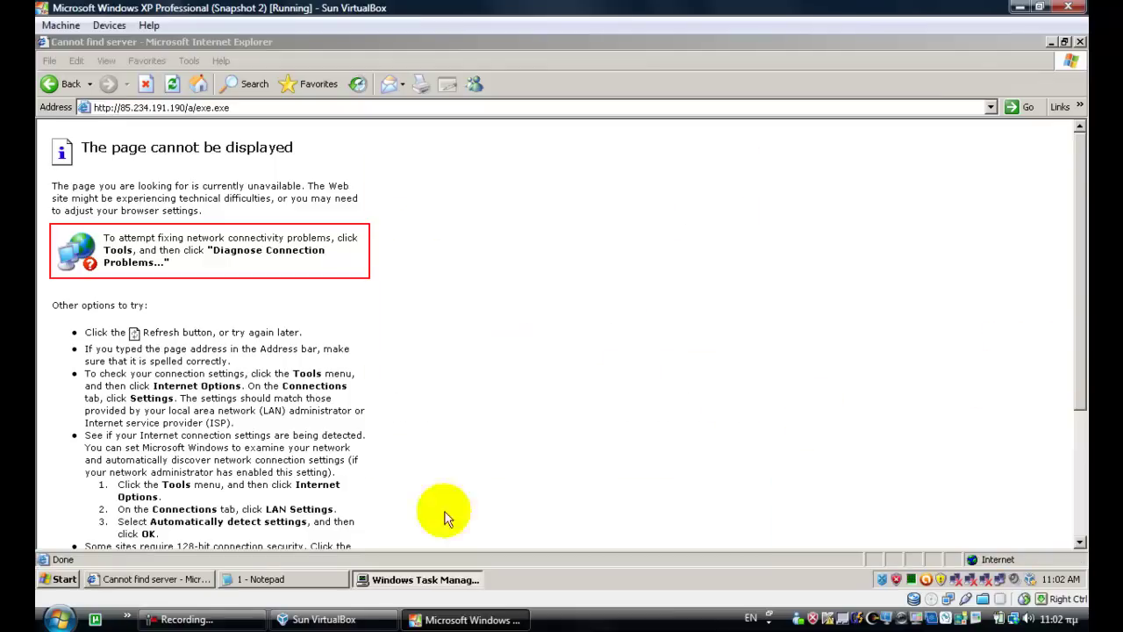
Step: Copy cartoontime.org/babe.exe from the list, load it in Internet Explorer and run the file despite the unverified publisher
click(180, 580)
click(250, 579)
double_click(552, 229)
key(ctrl+c)
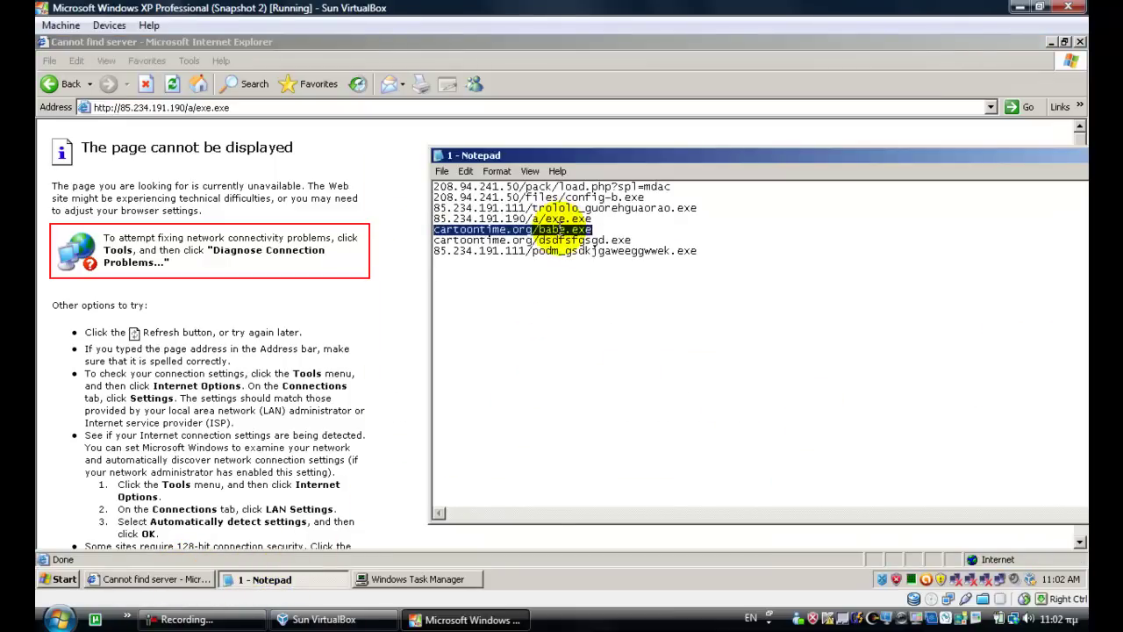
click(255, 106)
key(ctrl+v)
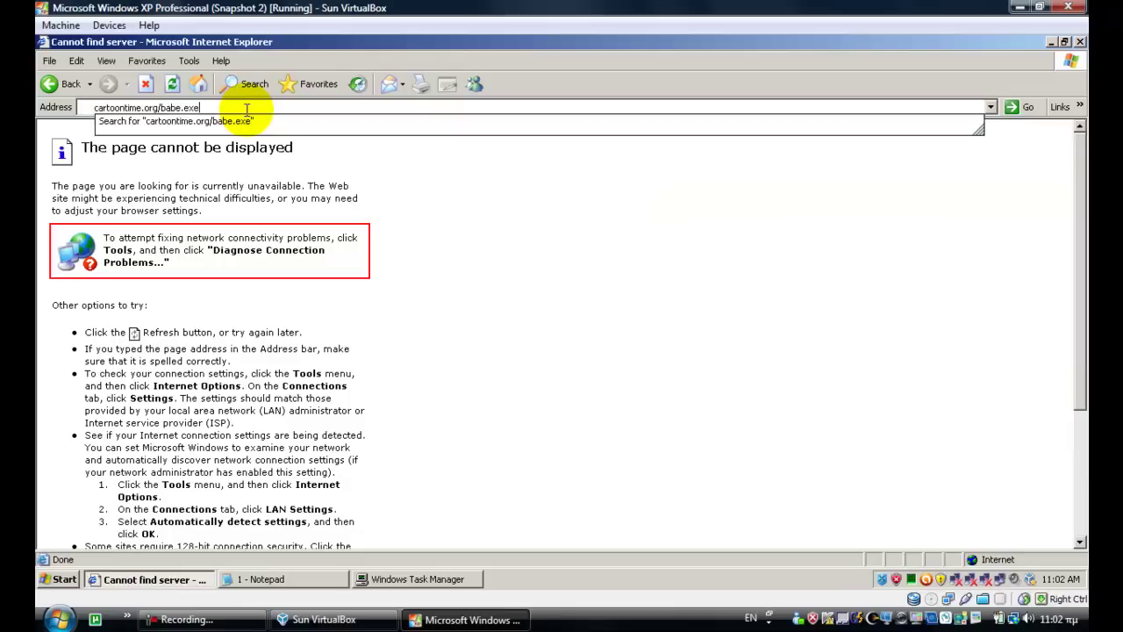
key(Return)
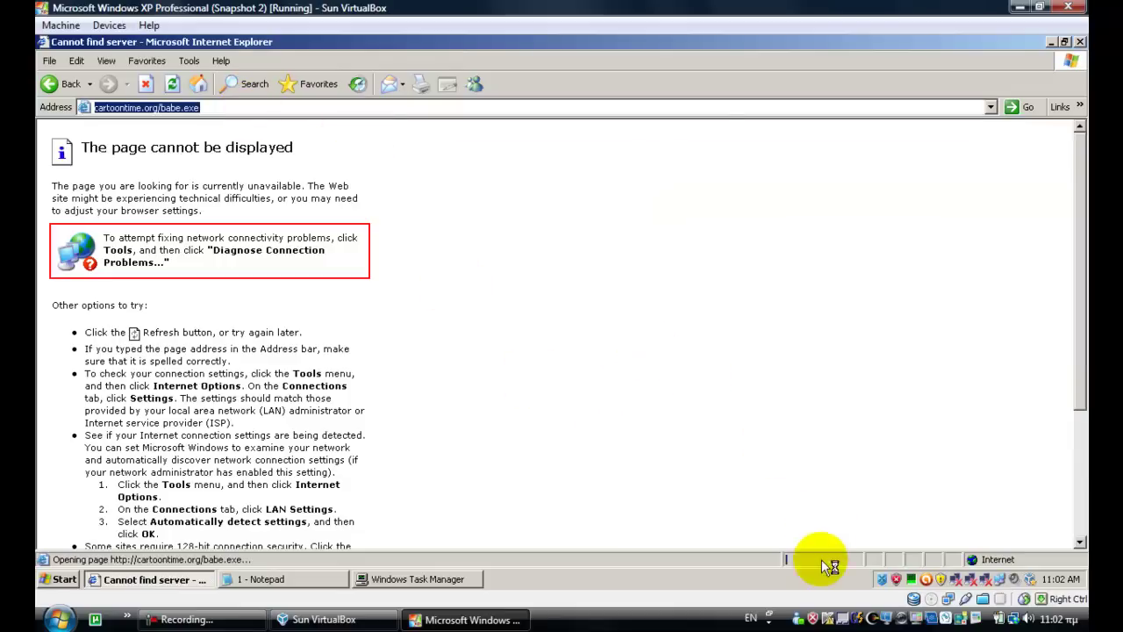
click(537, 321)
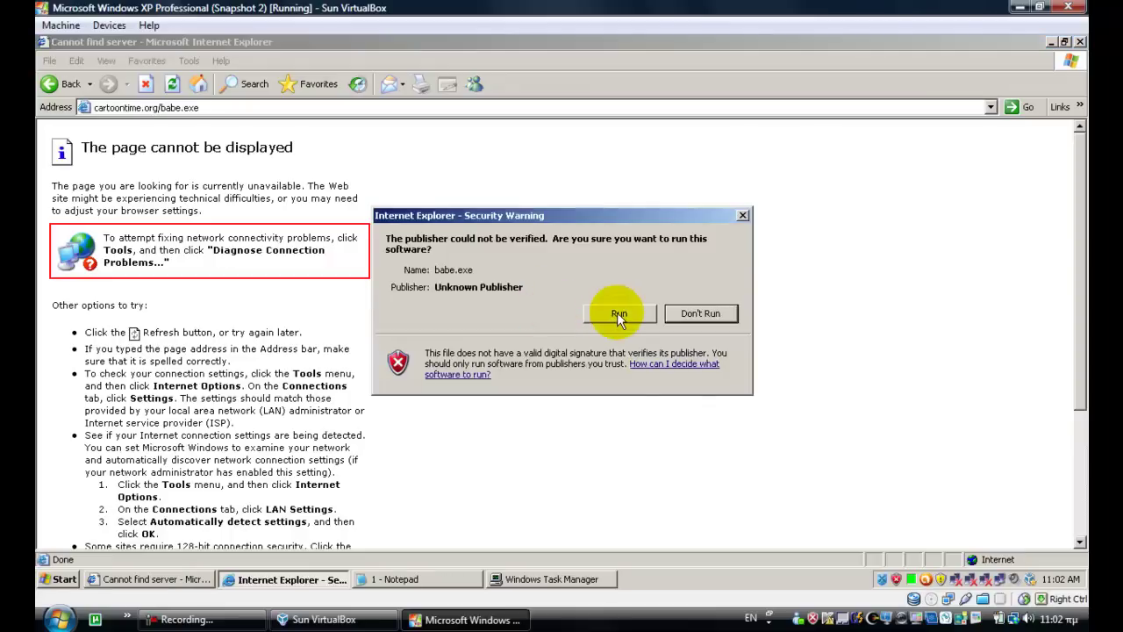
click(618, 314)
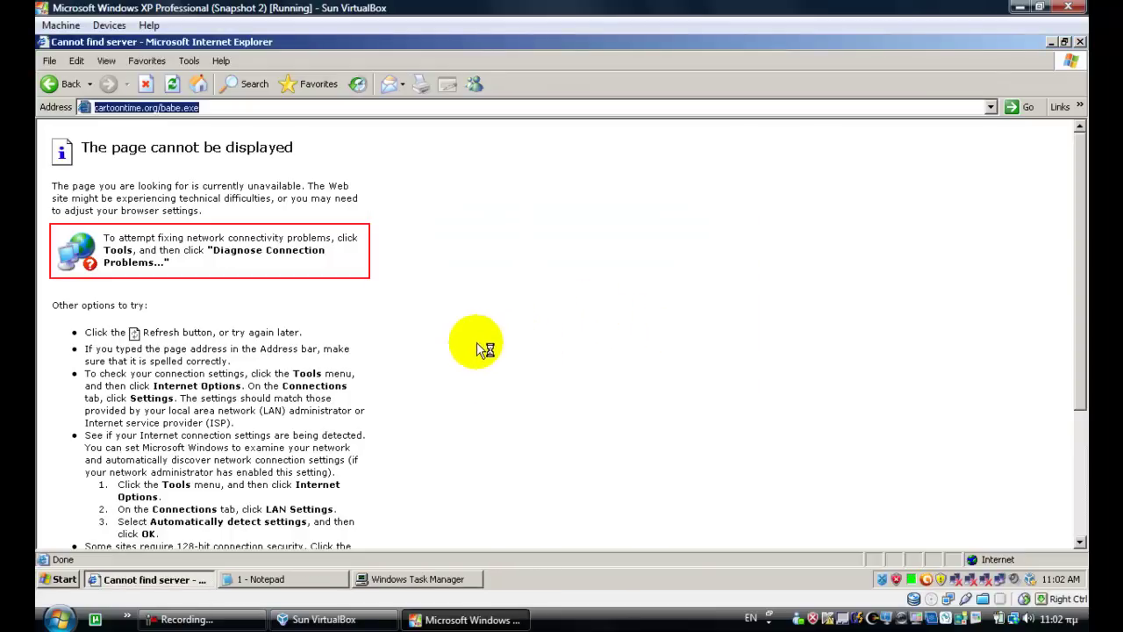
Step: Examine the list of running processes in Windows Task Manager, then return to Internet Explorer
click(453, 571)
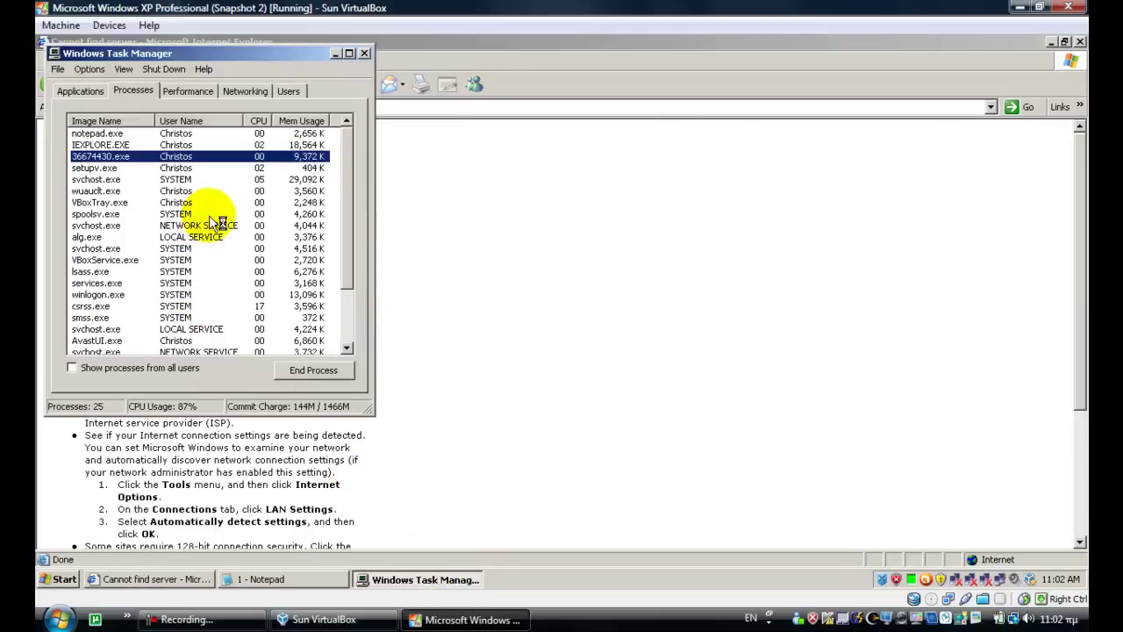
drag(351, 238, 418, 331)
click(443, 344)
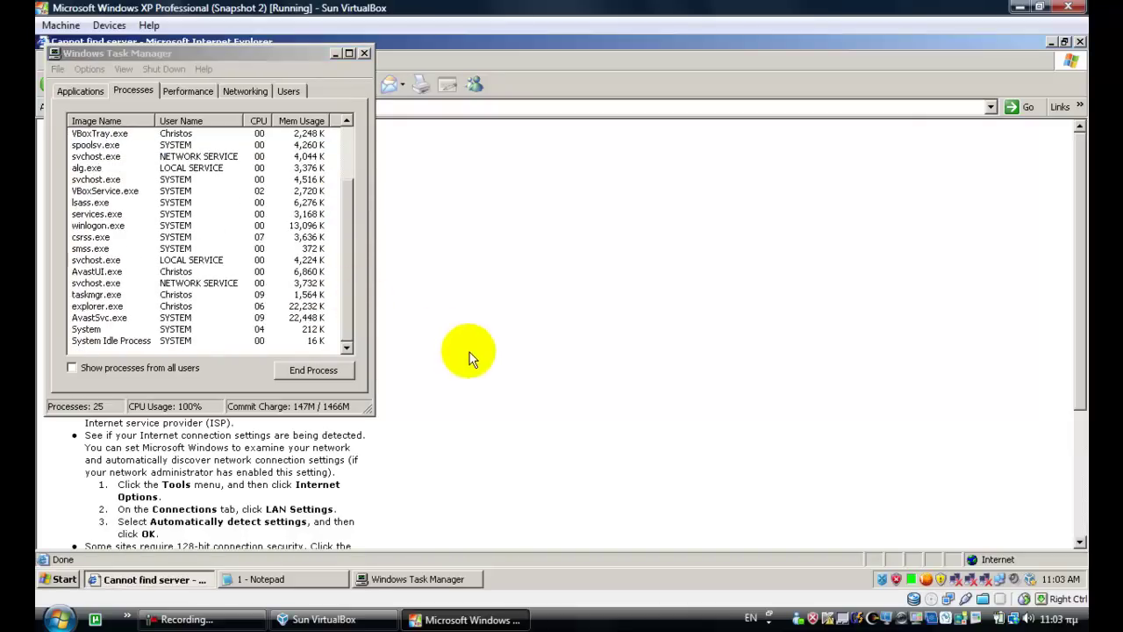
Step: Copy cartoontime.org/dsdfsfgsgd.exe from the Notepad list, load and run it in Internet Explorer, and dismiss the download error
click(305, 576)
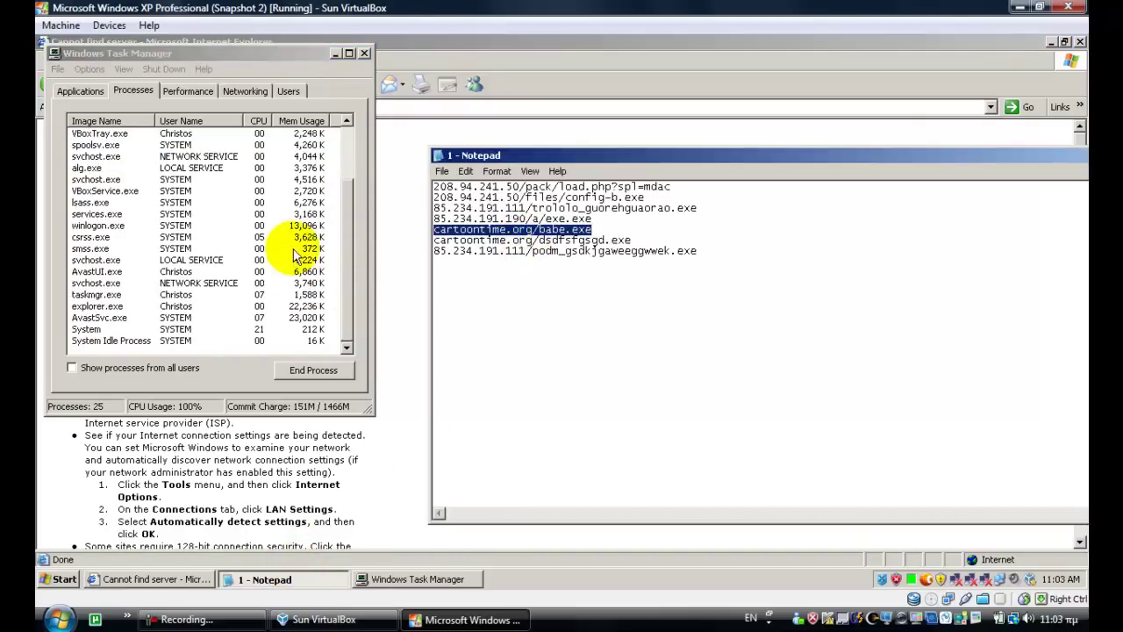
double_click(522, 240)
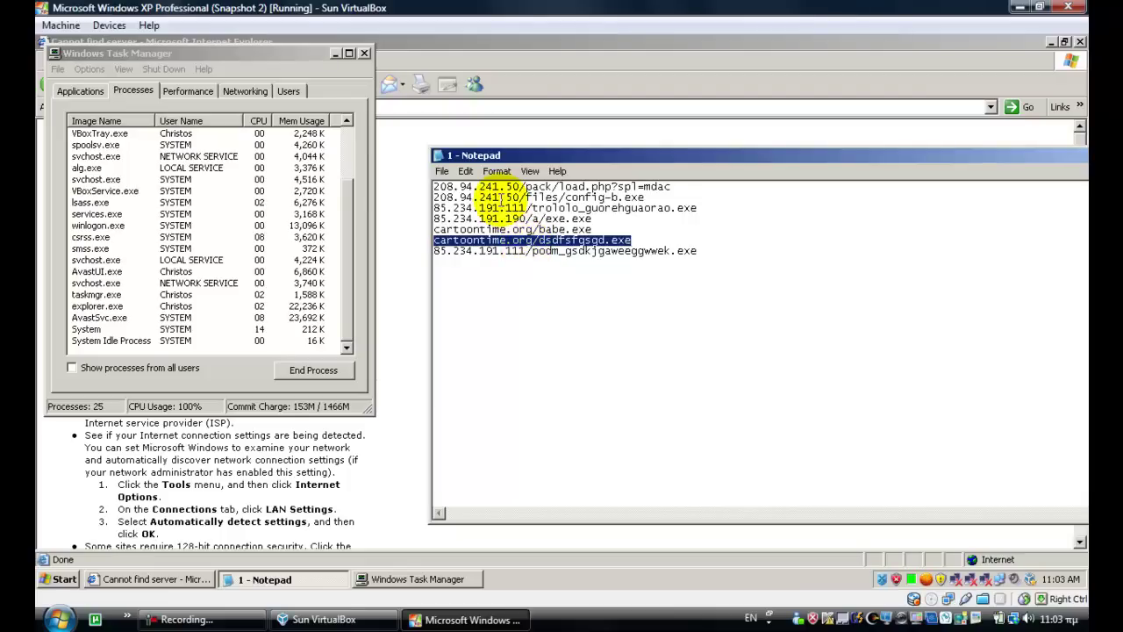
click(523, 66)
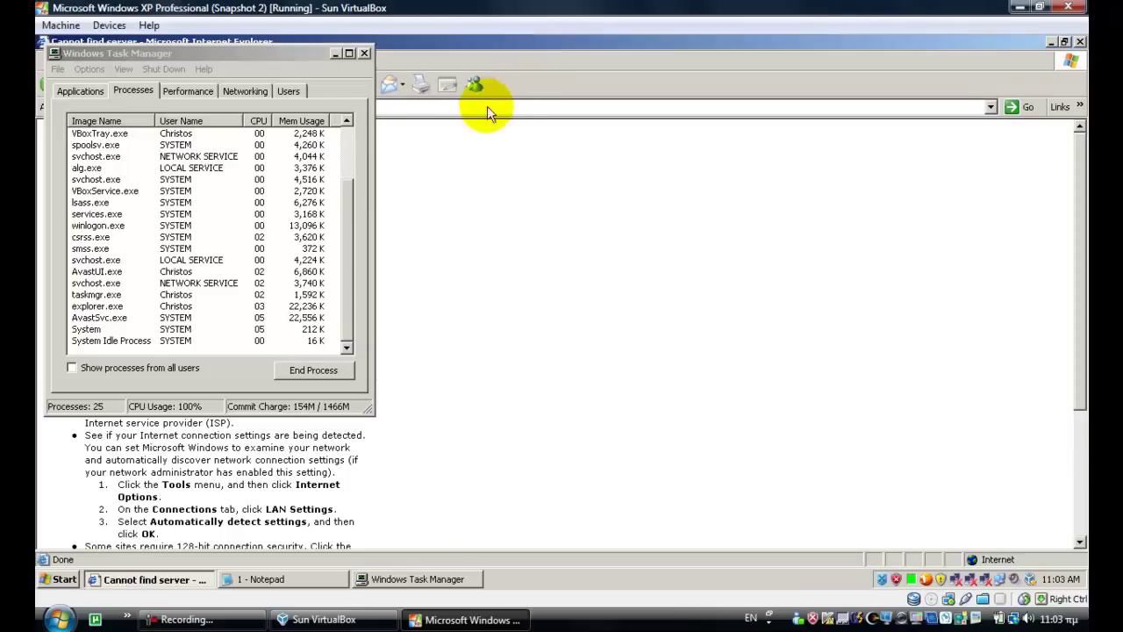
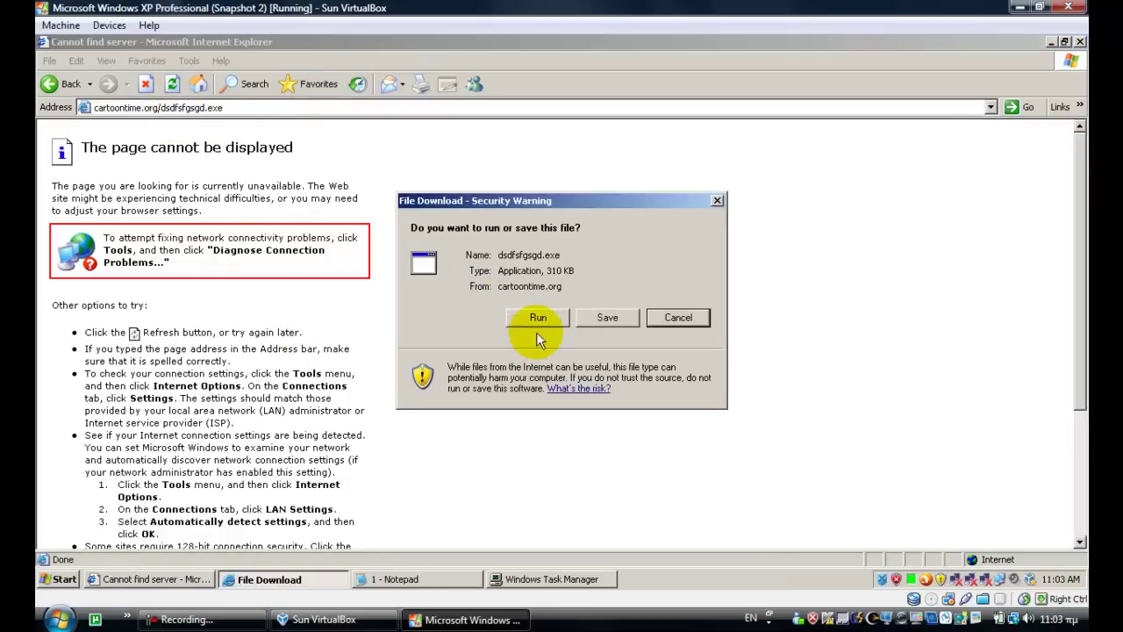
click(537, 333)
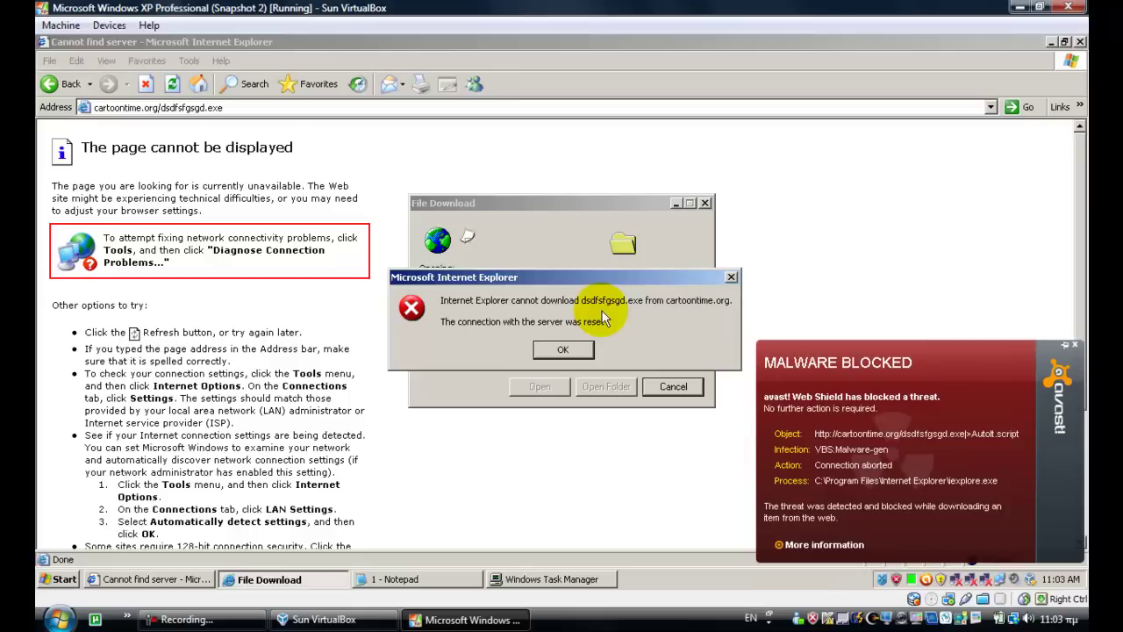
click(575, 347)
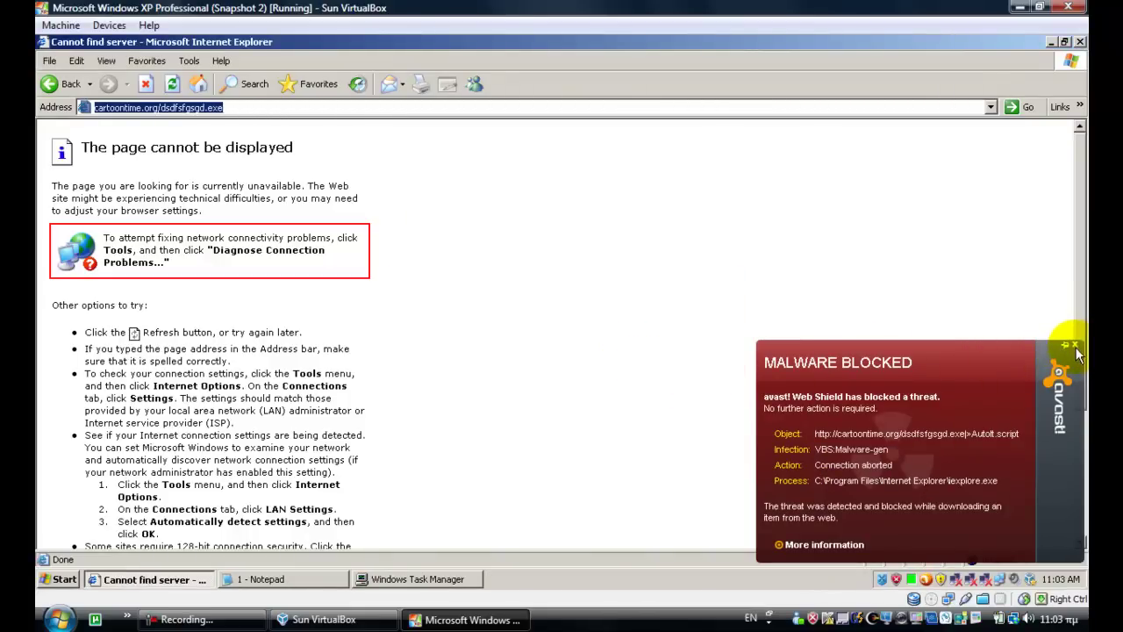
Step: Bring up the Notepad list, closing the avast! malware alert and minimizing the SNOHIT~1.EXE console window
click(288, 578)
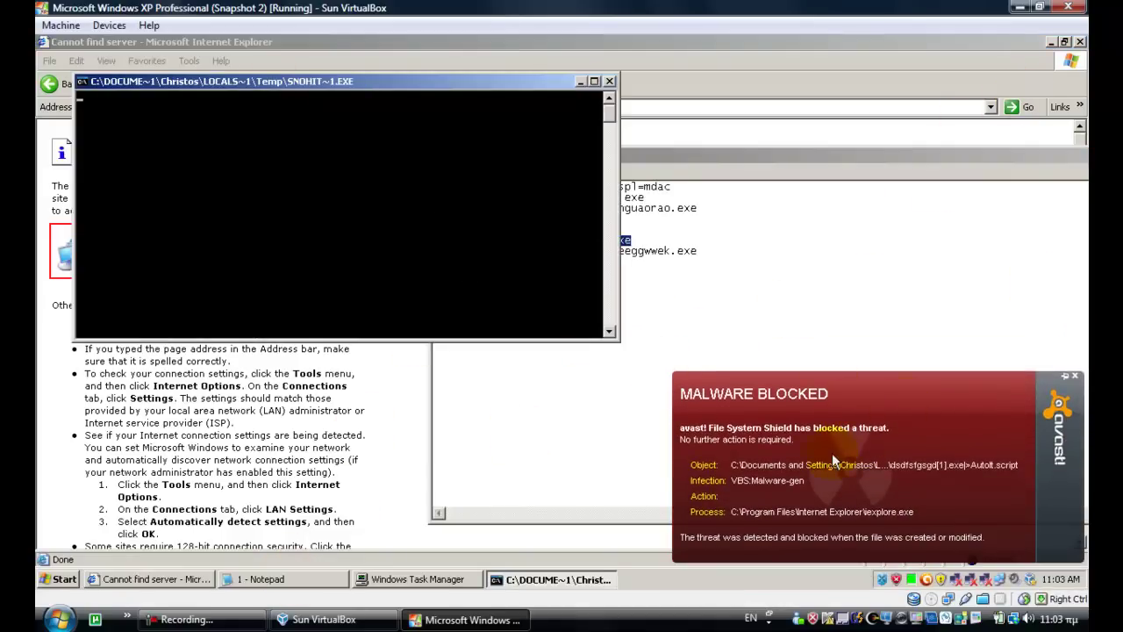
click(897, 500)
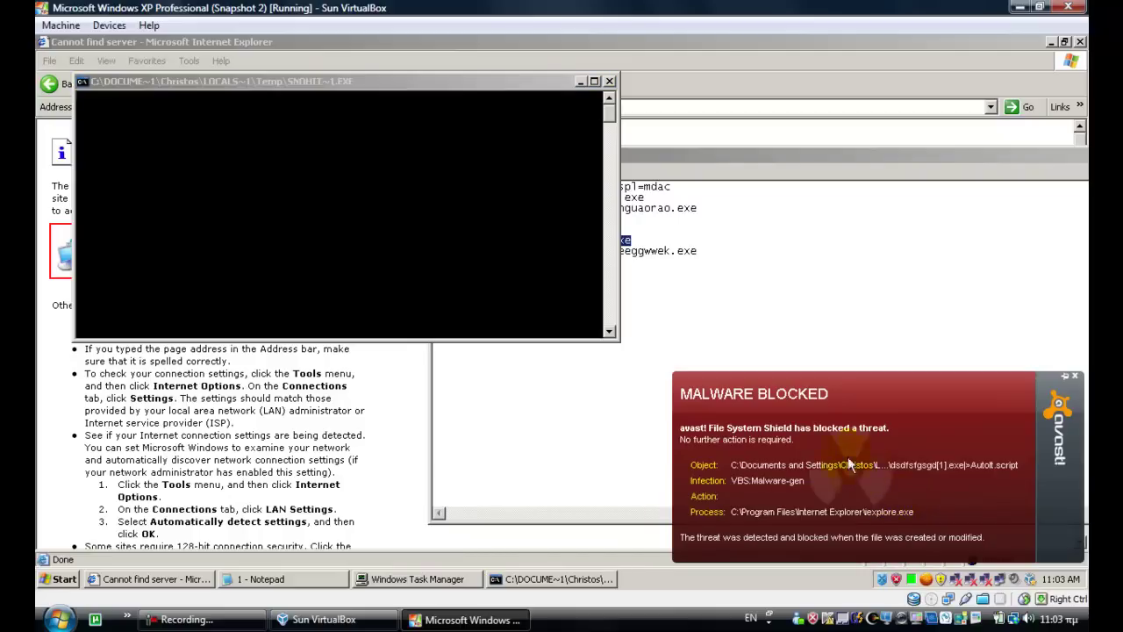
click(1076, 377)
click(580, 82)
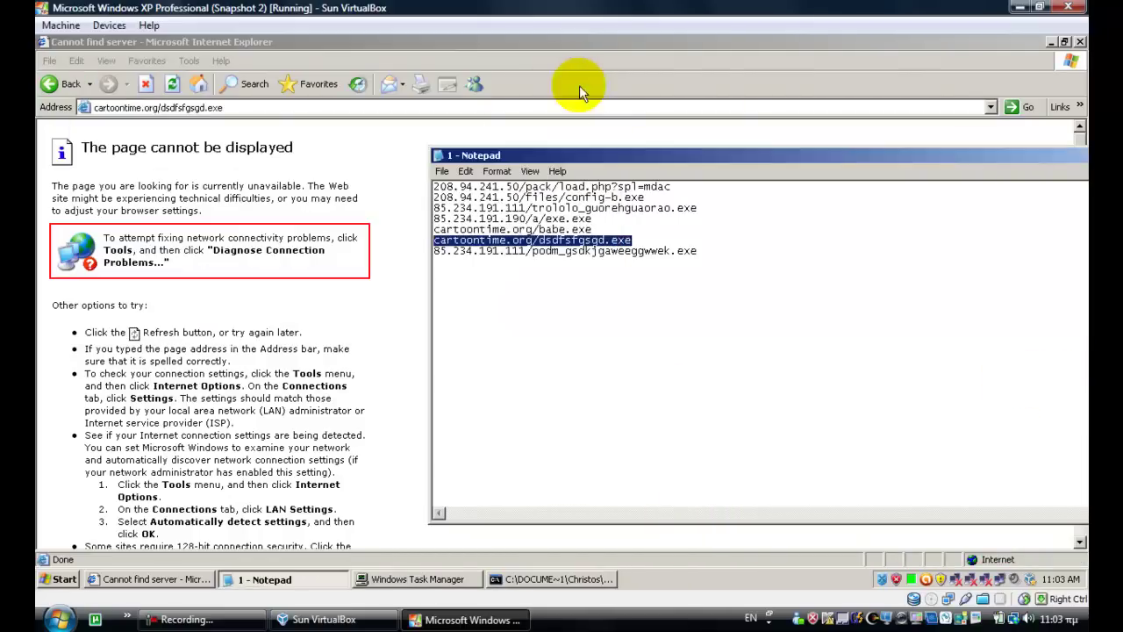
Step: Copy 85.234.191.111/podm_gsdkjgaweeggwwek.exe from the list, load it in Internet Explorer and run the file
click(609, 269)
key(shift+Home)
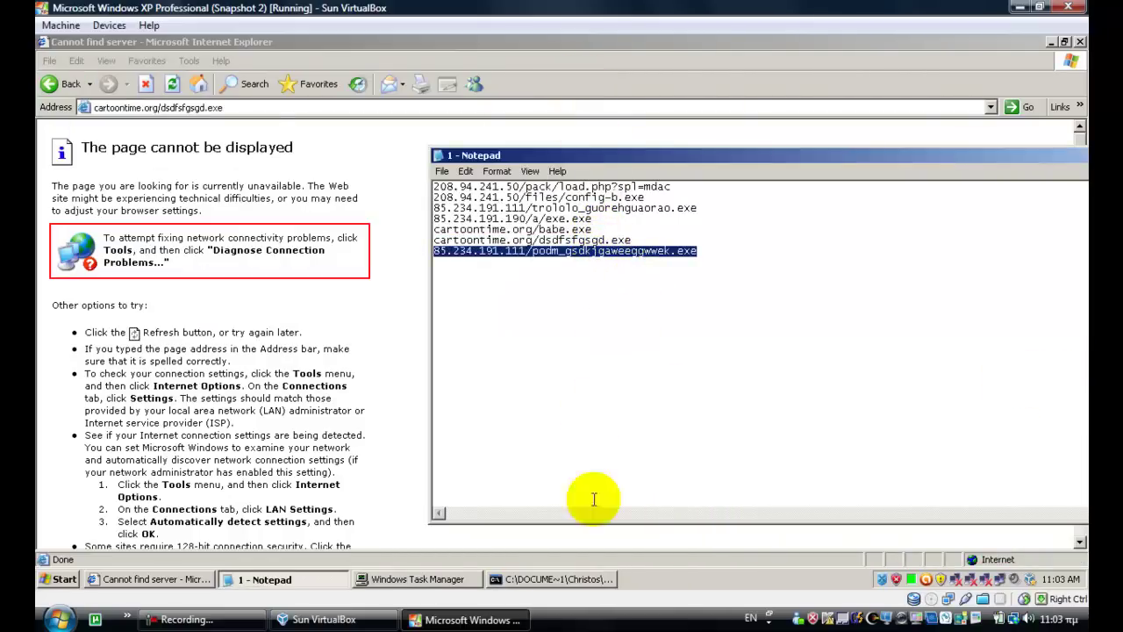
click(577, 580)
click(576, 580)
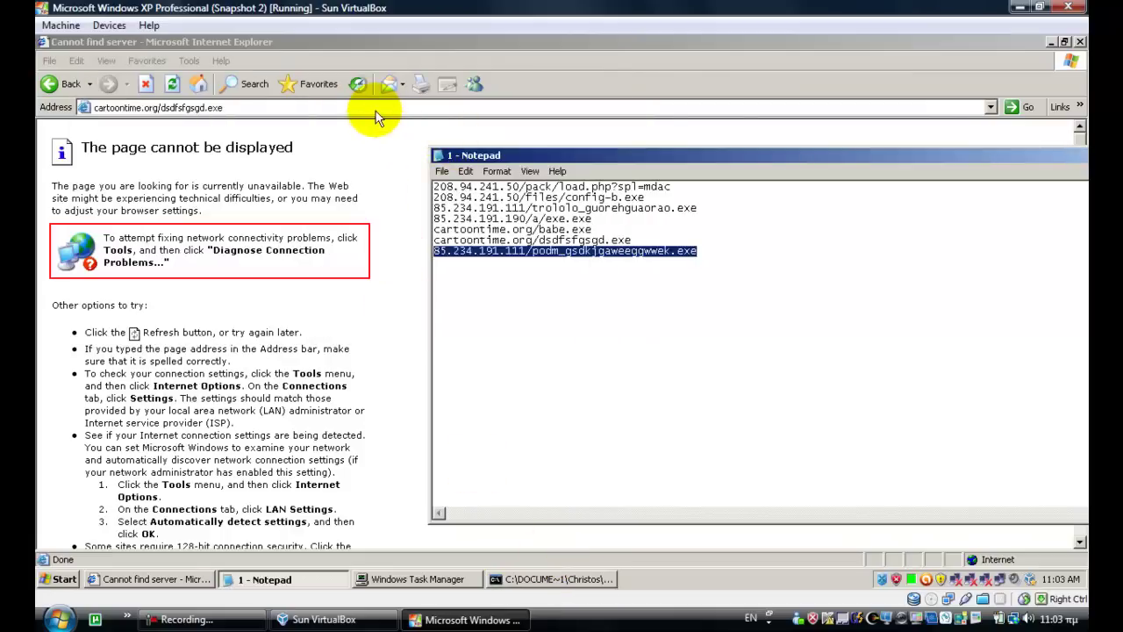
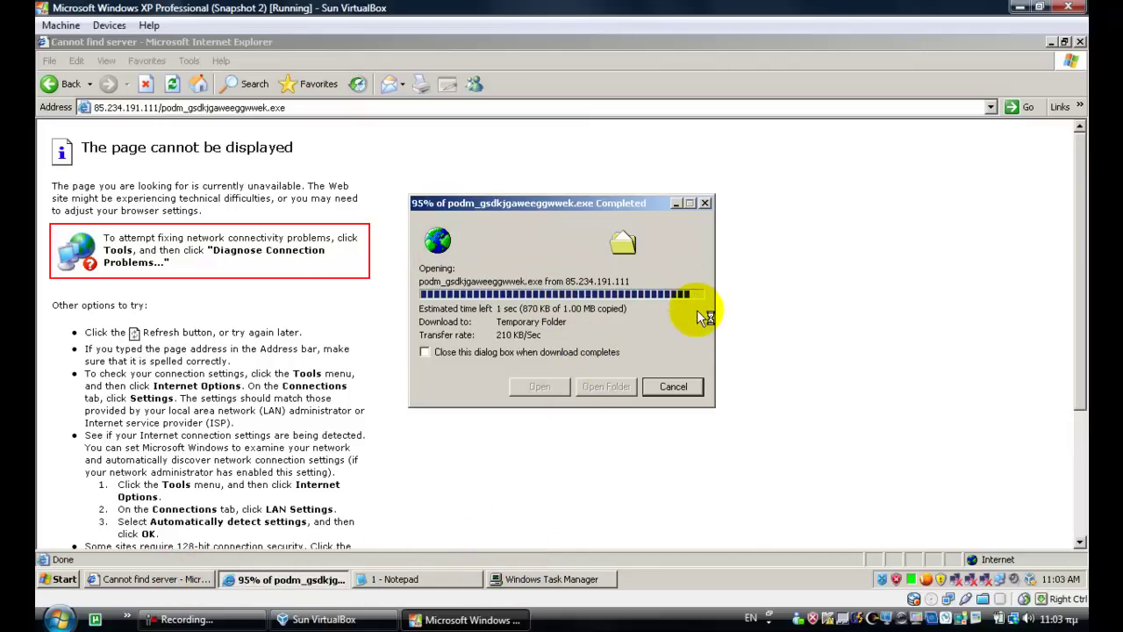
click(606, 331)
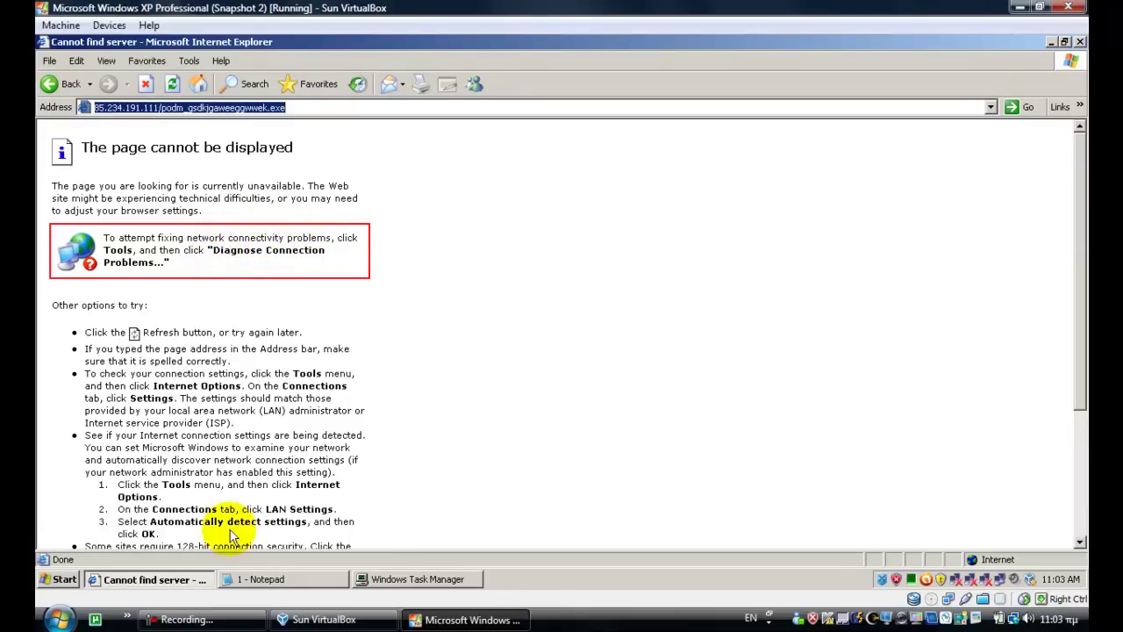
Step: Check the running processes in Task Manager and close Internet Explorer
click(371, 575)
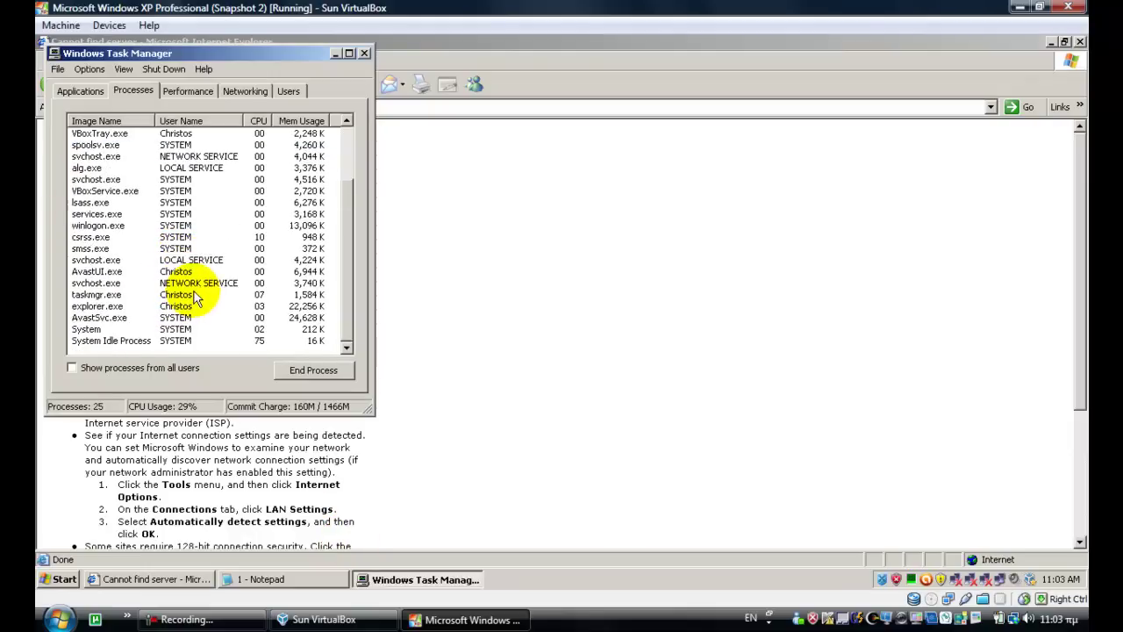
click(1079, 41)
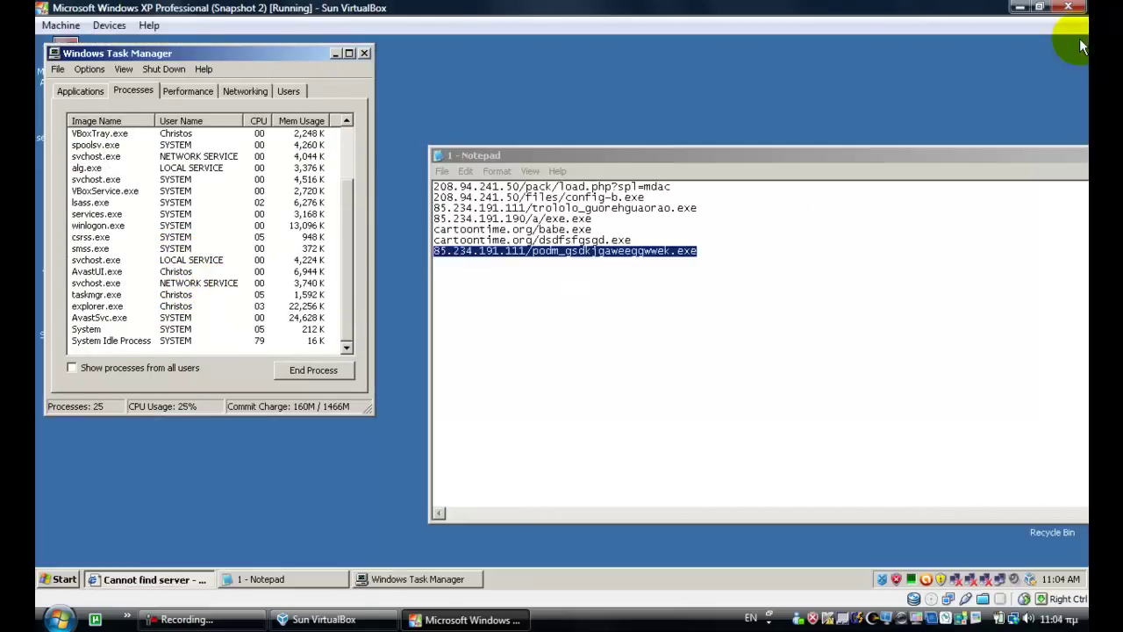
click(186, 618)
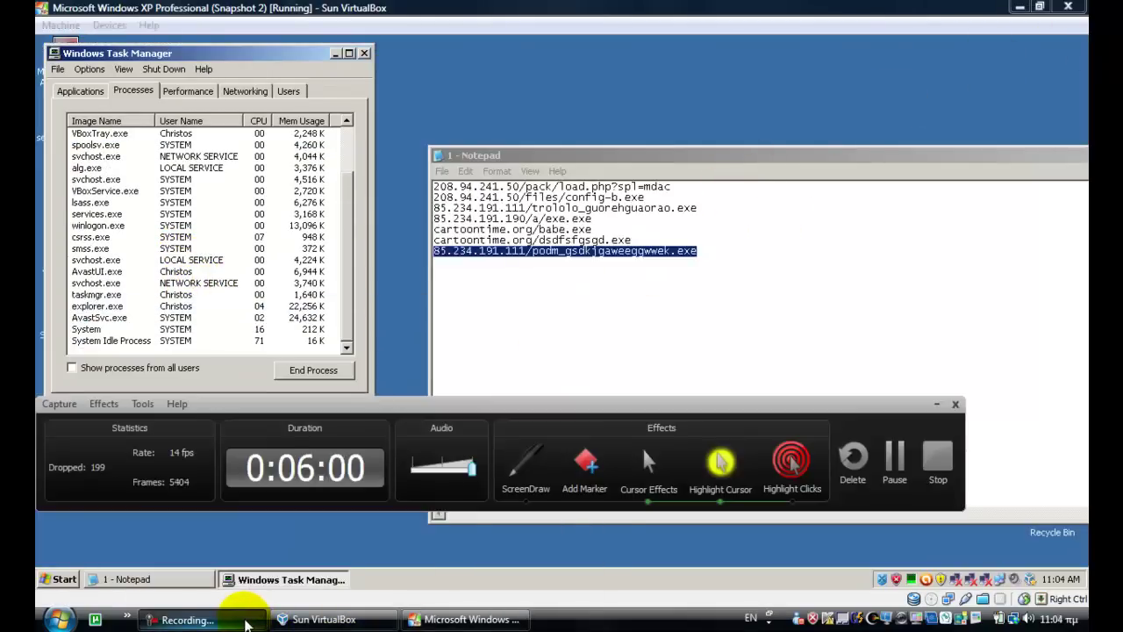
click(186, 618)
Step: Minimize Task Manager and close the Notepad URL list
drag(646, 155, 293, 199)
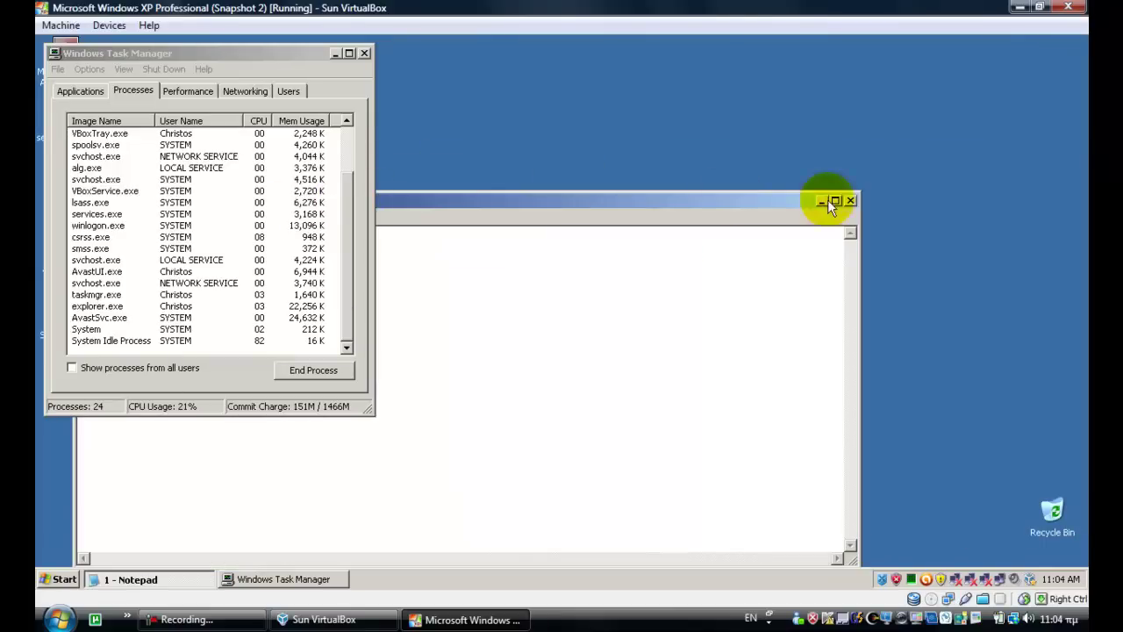
drag(750, 202, 490, 18)
click(333, 53)
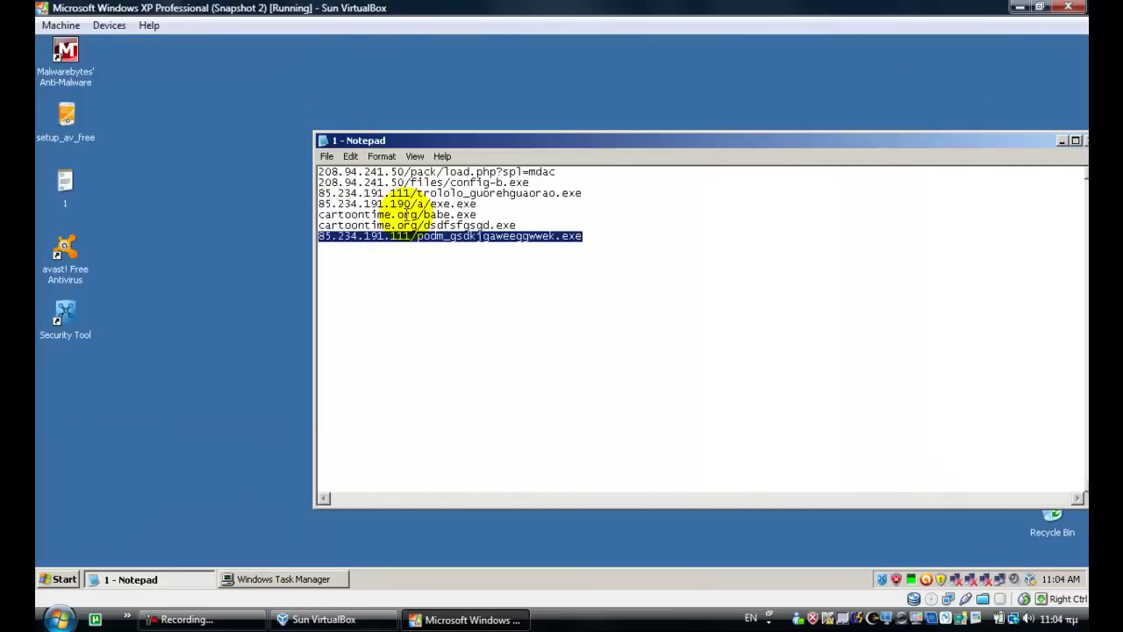
click(411, 235)
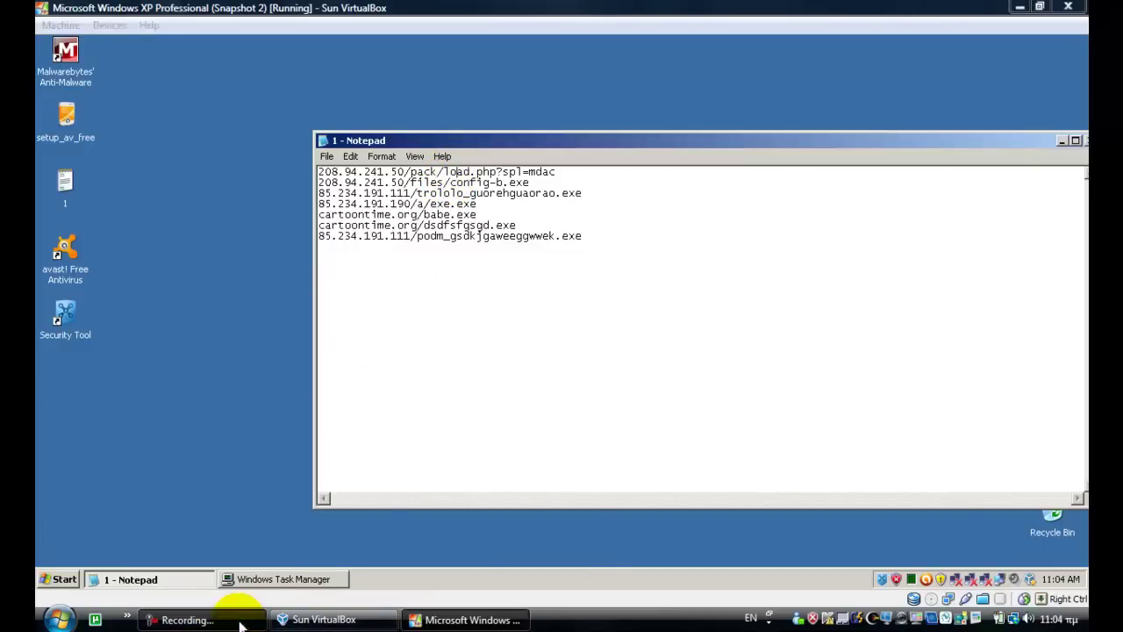
click(201, 619)
click(895, 458)
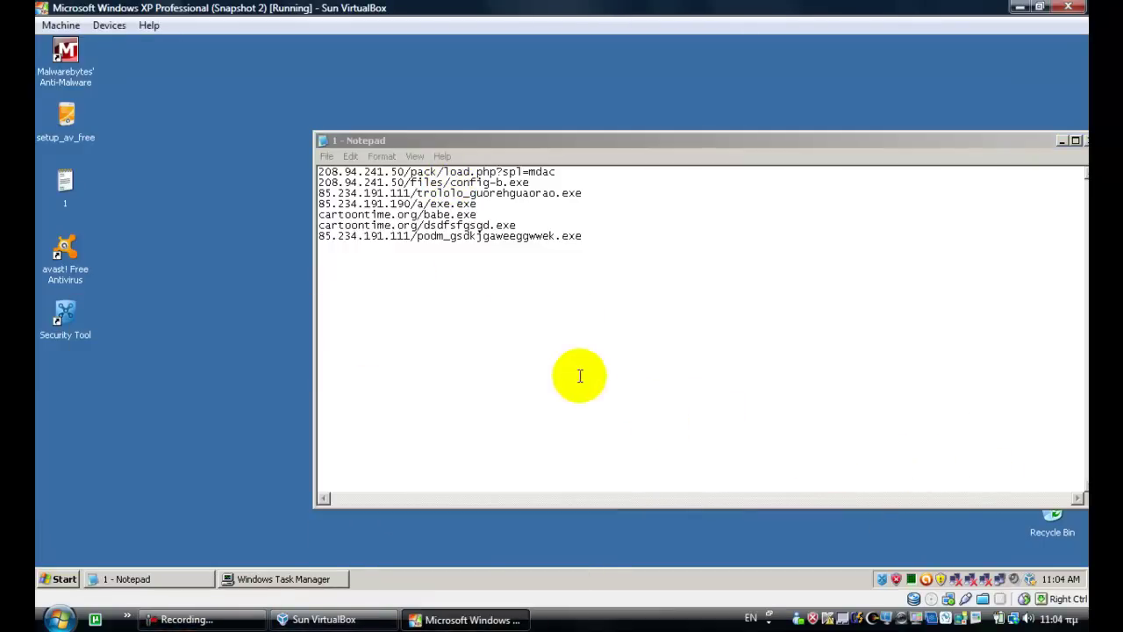
drag(468, 147, 345, 164)
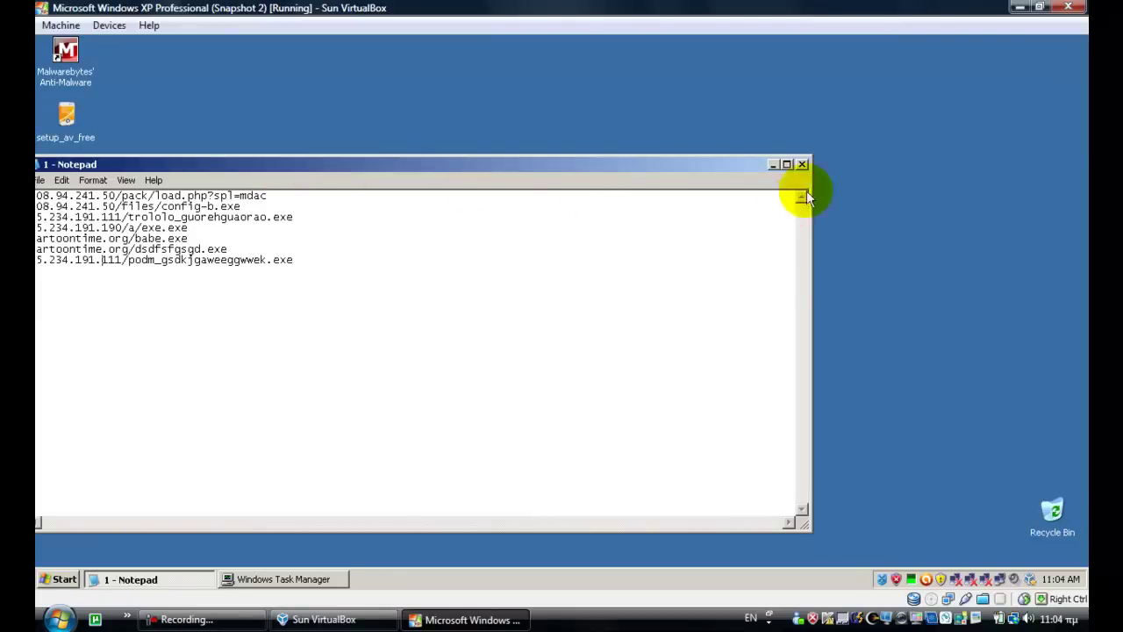
click(801, 164)
click(564, 361)
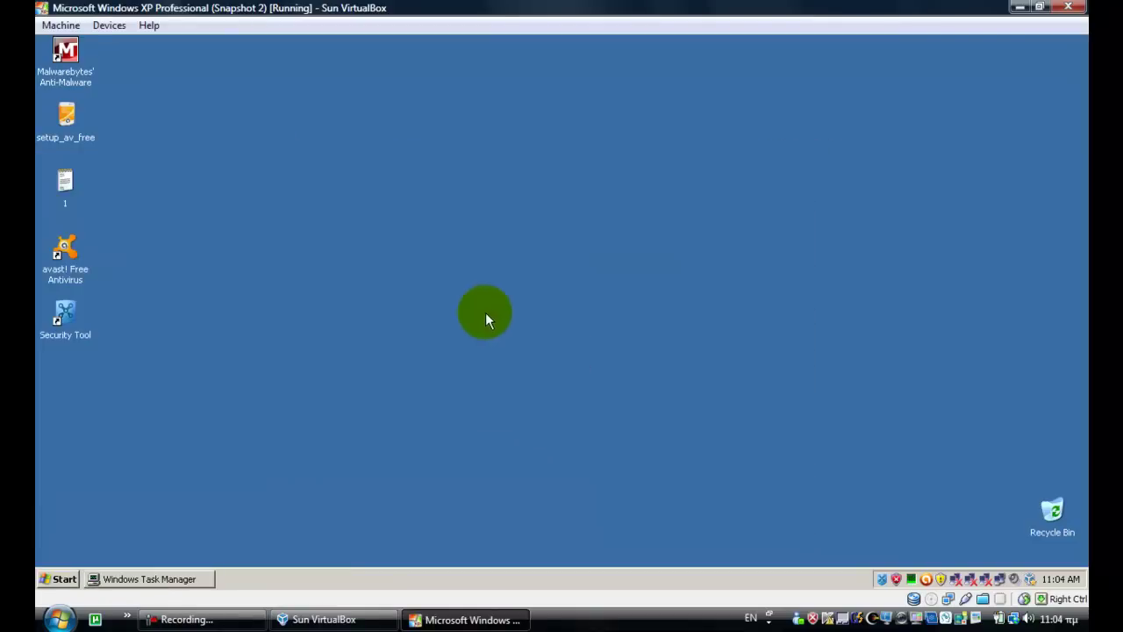
Step: Open avast! Free Antivirus, turn on PUP scanning for the quick scan and start the scan
click(896, 500)
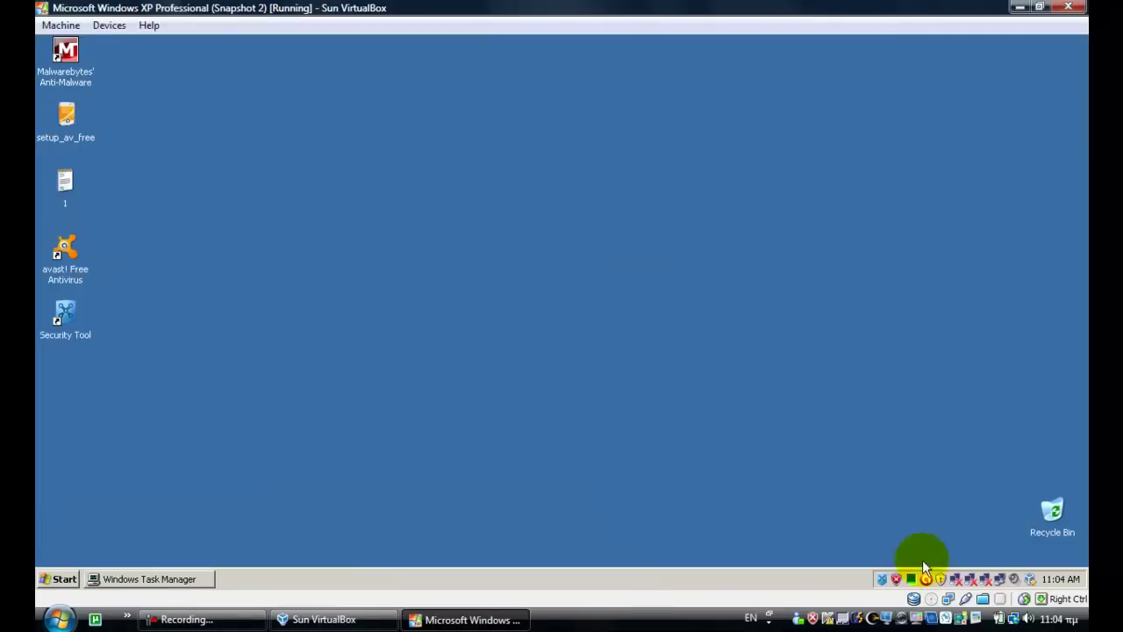
double_click(928, 581)
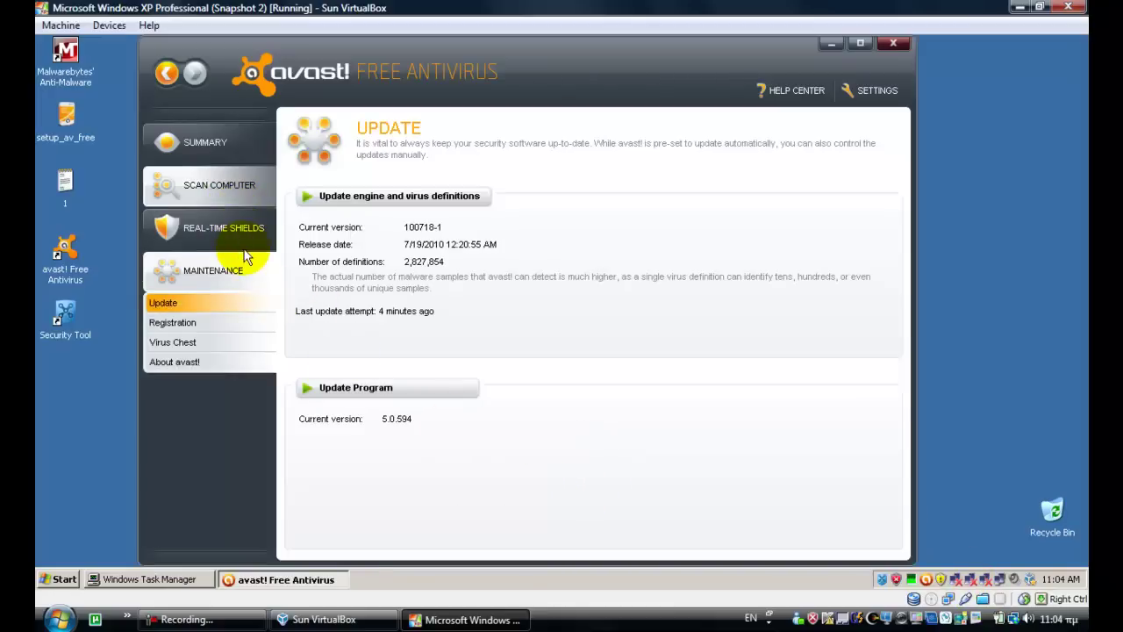
click(225, 204)
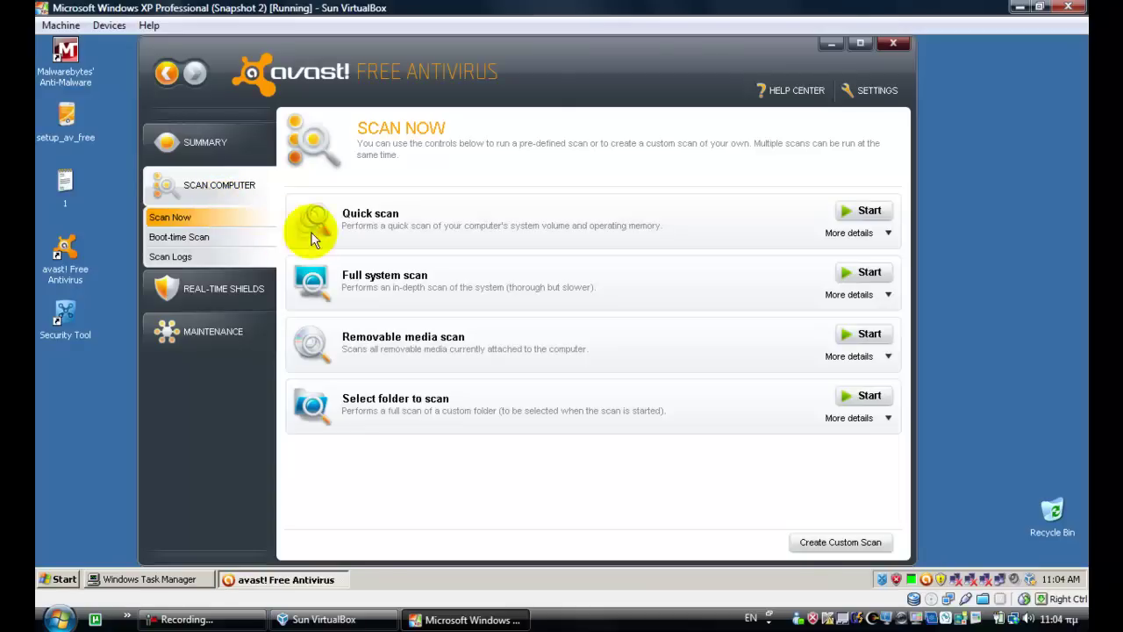
click(842, 233)
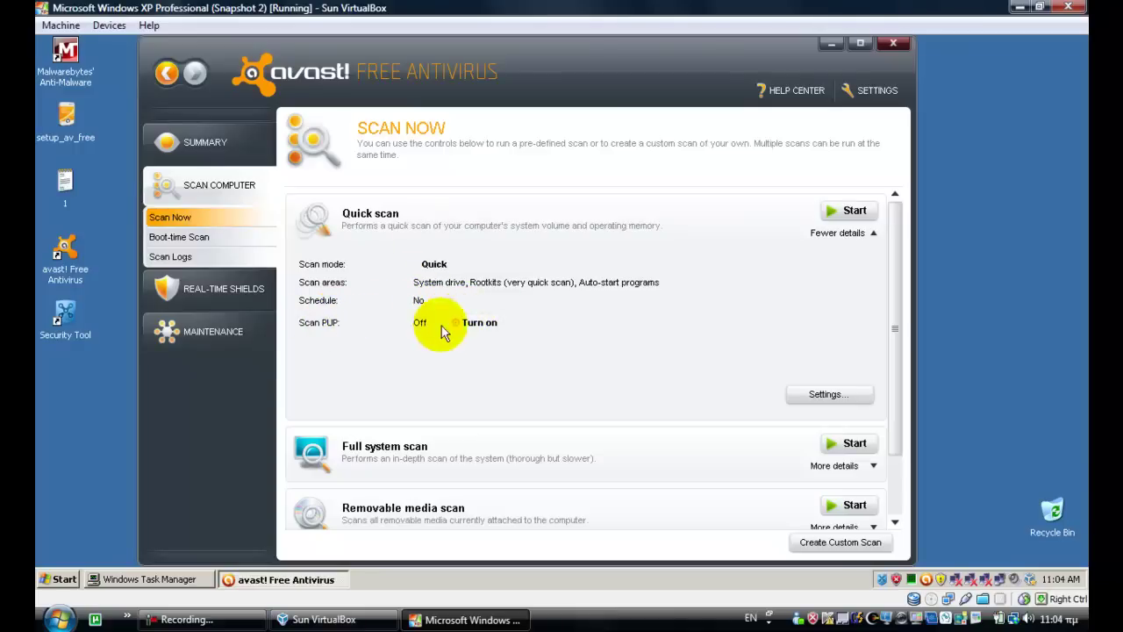
click(478, 323)
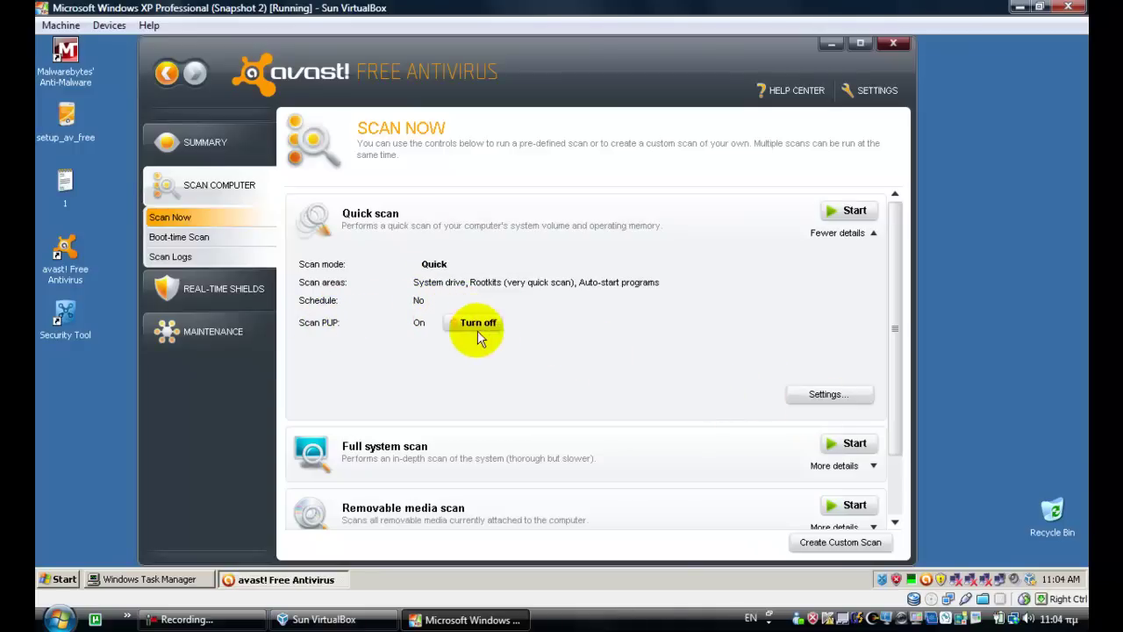
click(850, 212)
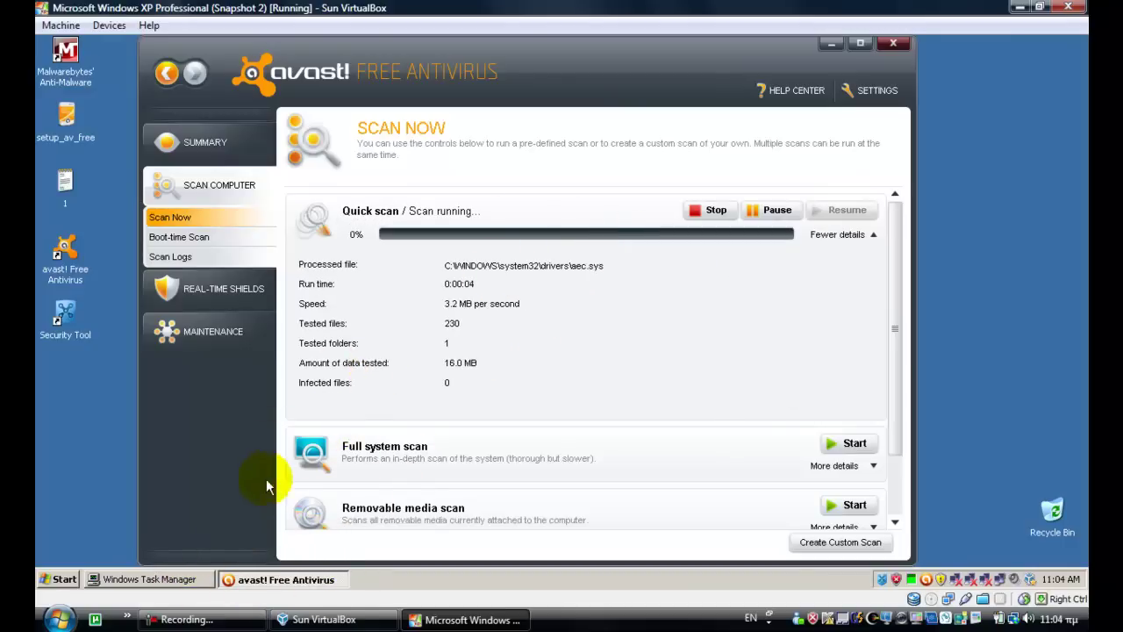
Step: Check the running processes in Task Manager while the avast! quick scan runs
click(149, 579)
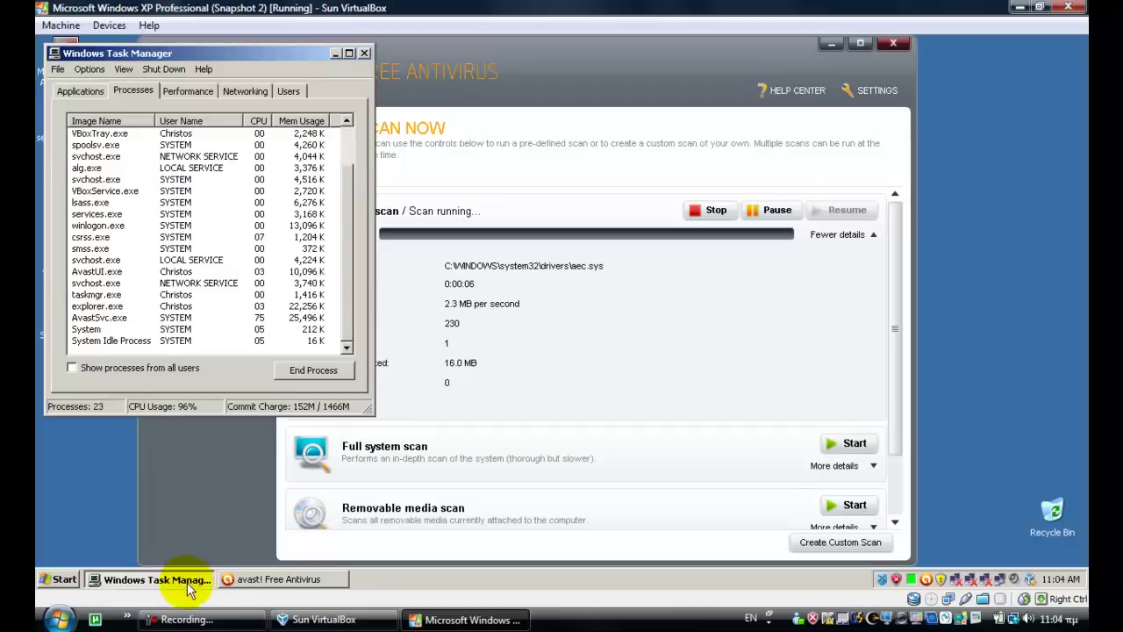
click(188, 582)
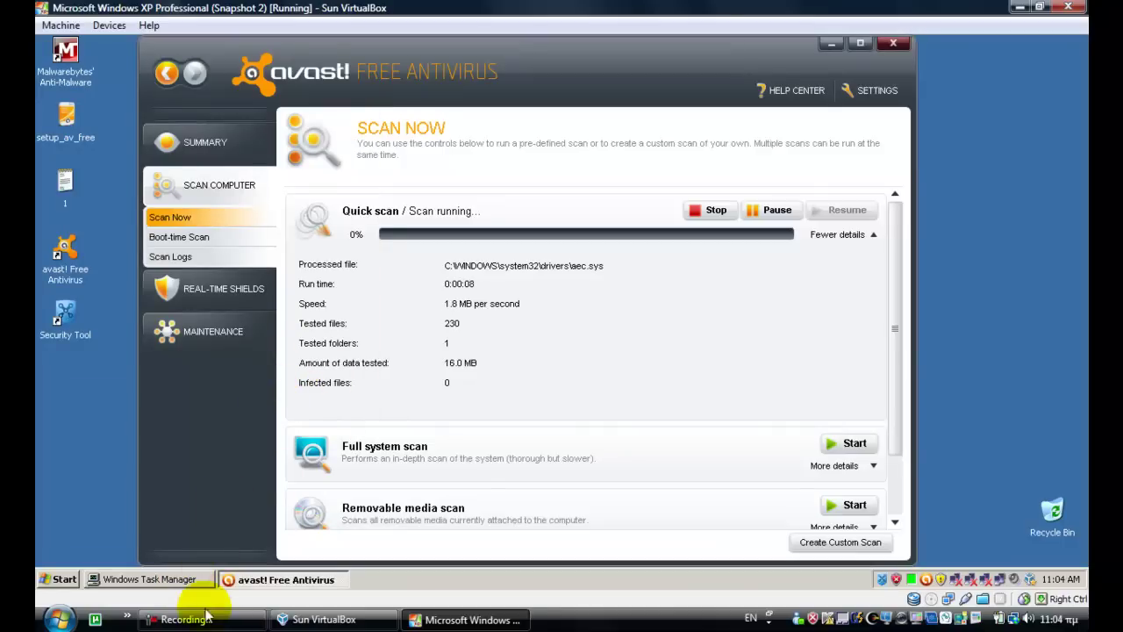
click(189, 583)
click(190, 583)
click(187, 620)
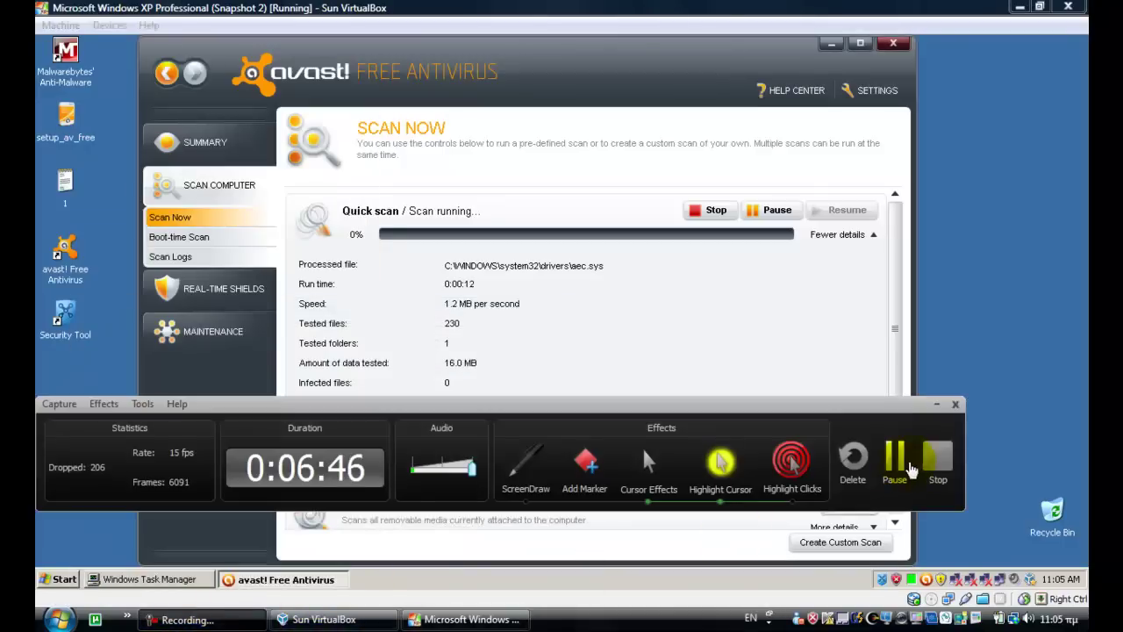
click(902, 473)
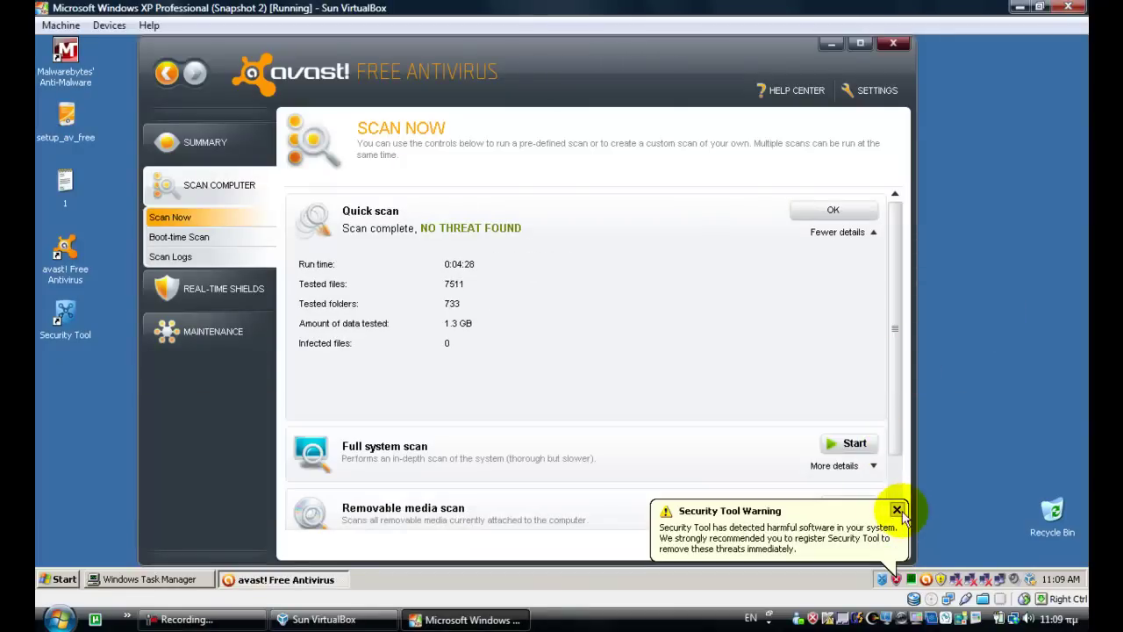
Step: Close the Security Tool warning balloon and bring up Task Manager's process list
click(895, 508)
click(897, 509)
right_click(621, 581)
click(662, 537)
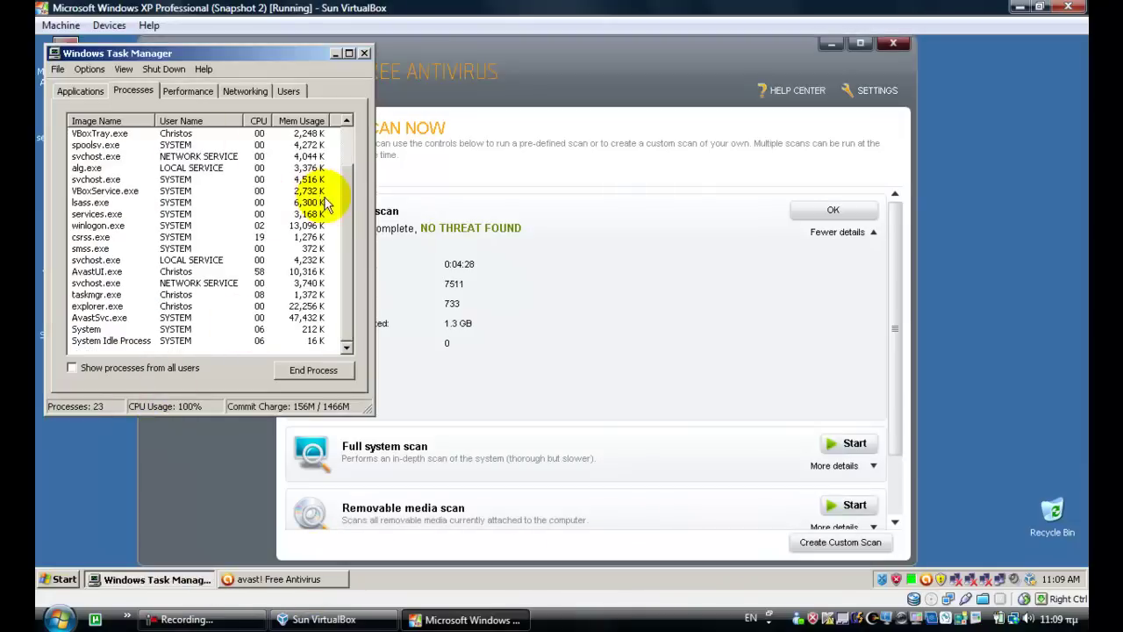
Step: Look through the running processes in Task Manager, select setupv.exe in the list, and close Task Manager
drag(358, 185, 362, 126)
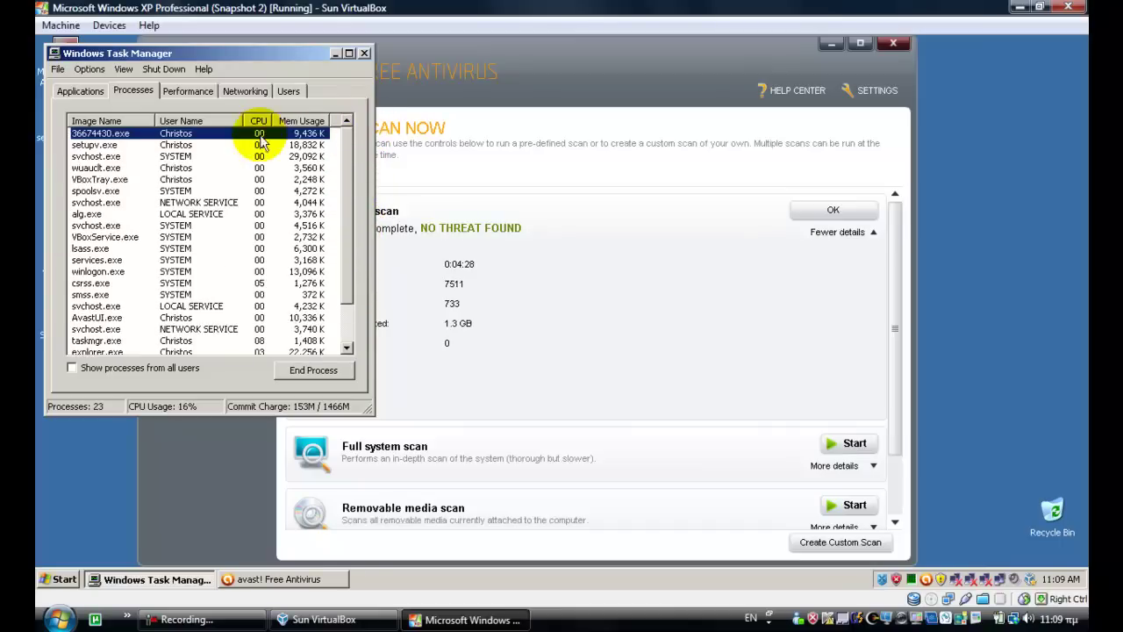
click(216, 144)
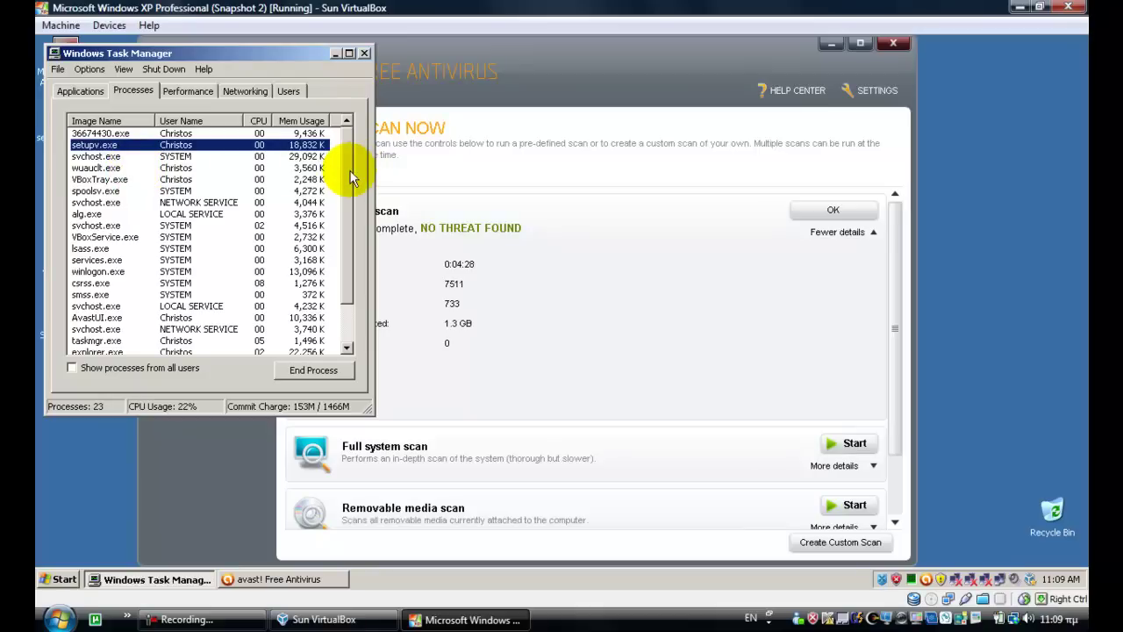
mouse_move(345, 195)
mouse_down()
mouse_move(342, 221)
mouse_move(344, 189)
mouse_up()
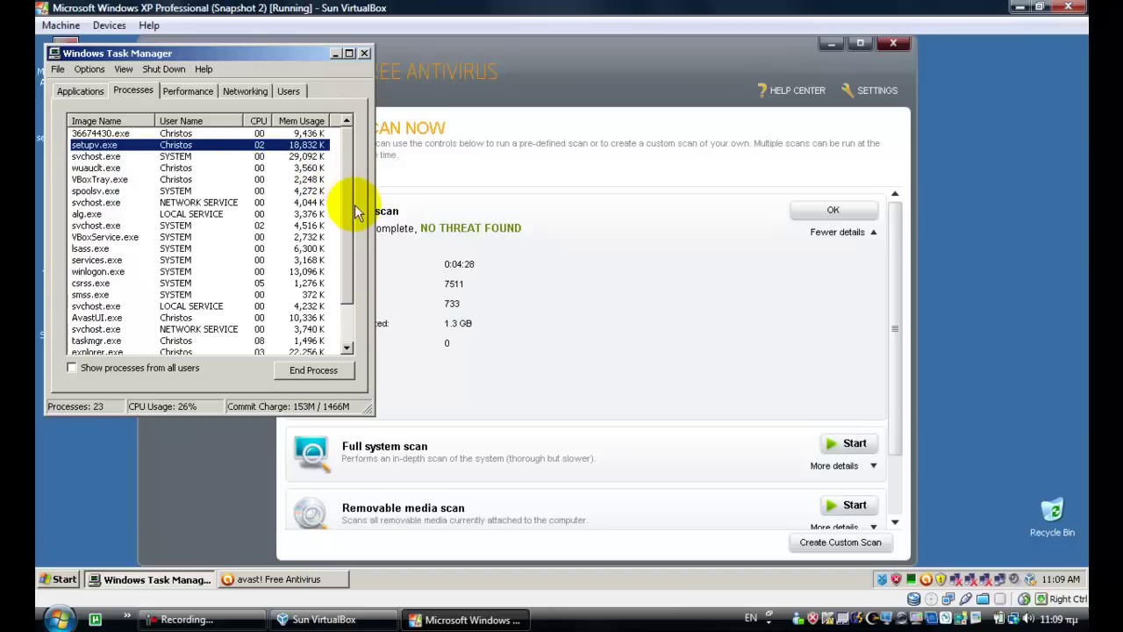
scroll(354, 227, down, 2)
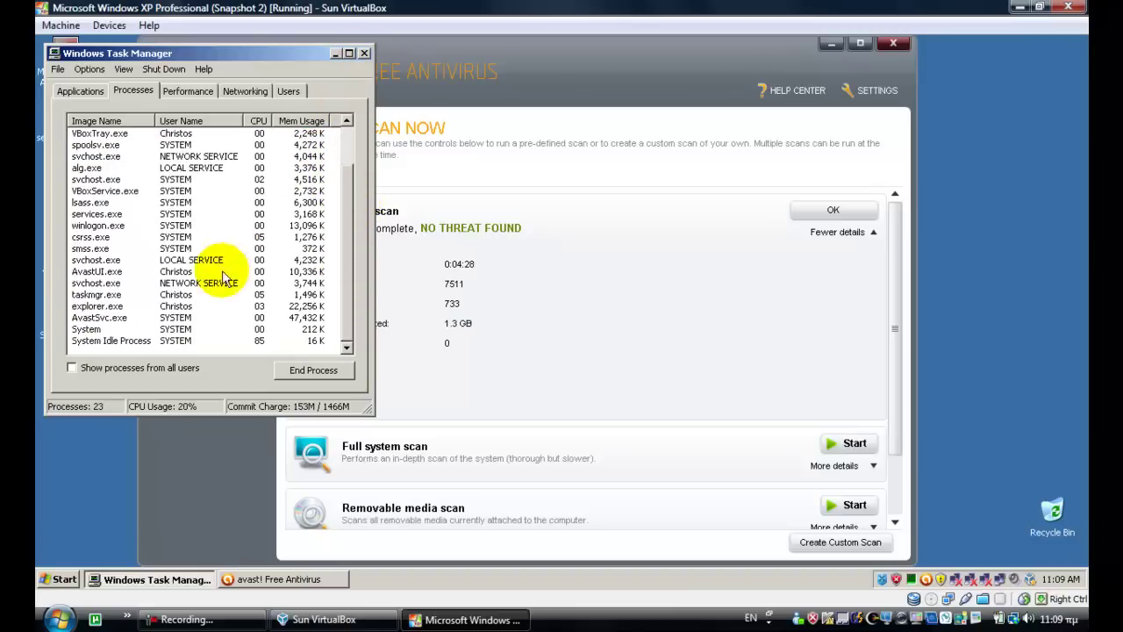
click(365, 53)
Step: Acknowledge the finished quick scan result and close avast! Free Antivirus
drag(471, 45, 427, 56)
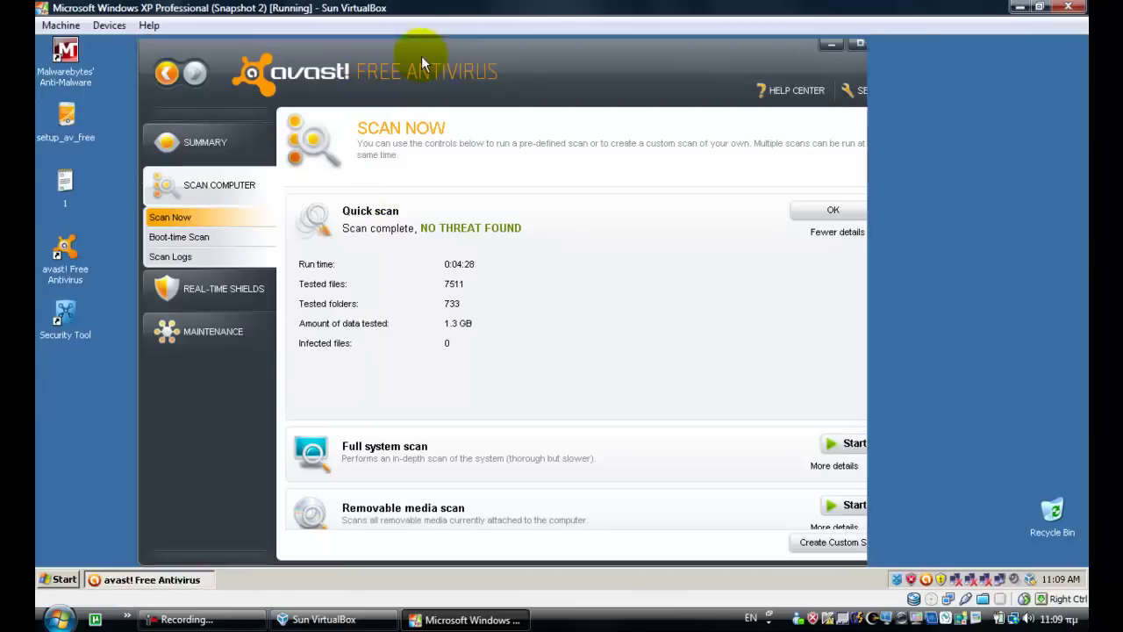
click(757, 215)
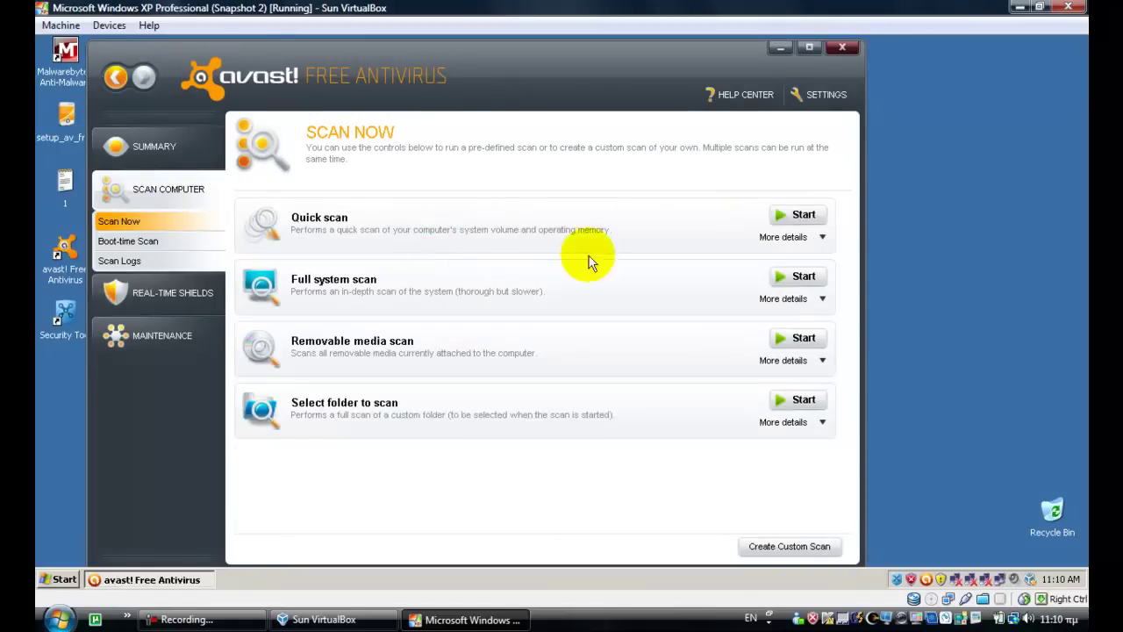
click(842, 49)
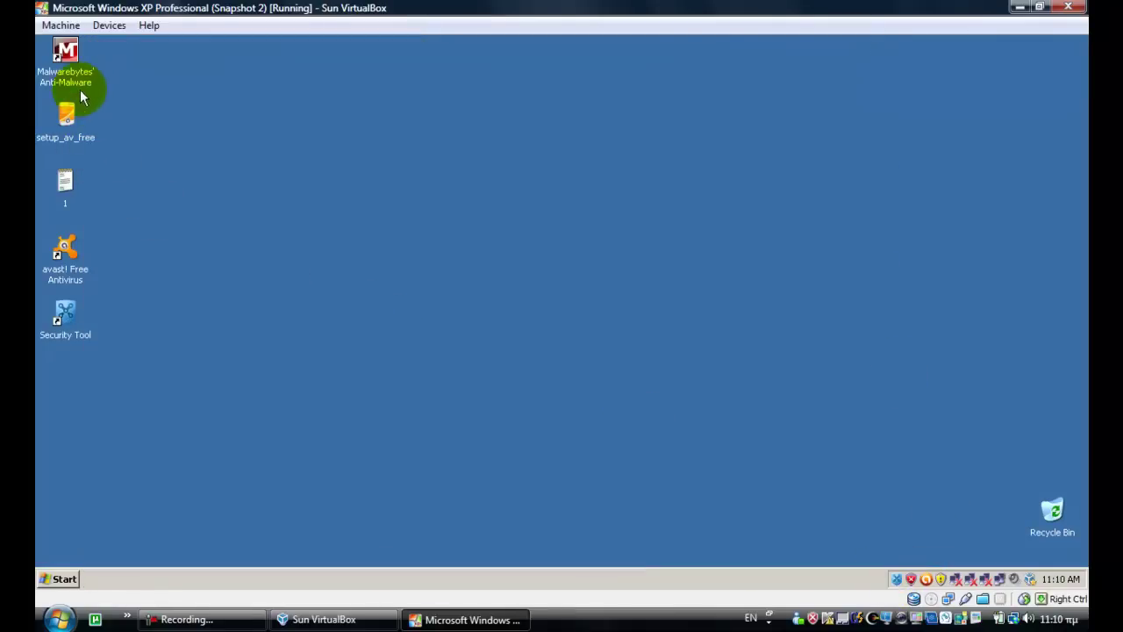
key(alt+Tab)
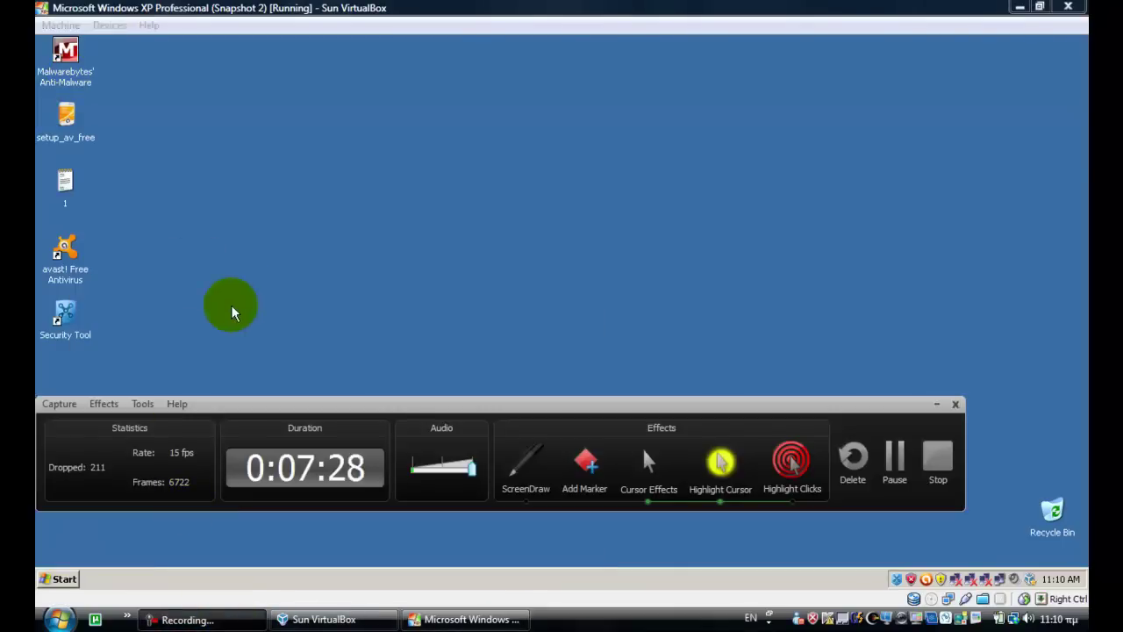
click(250, 195)
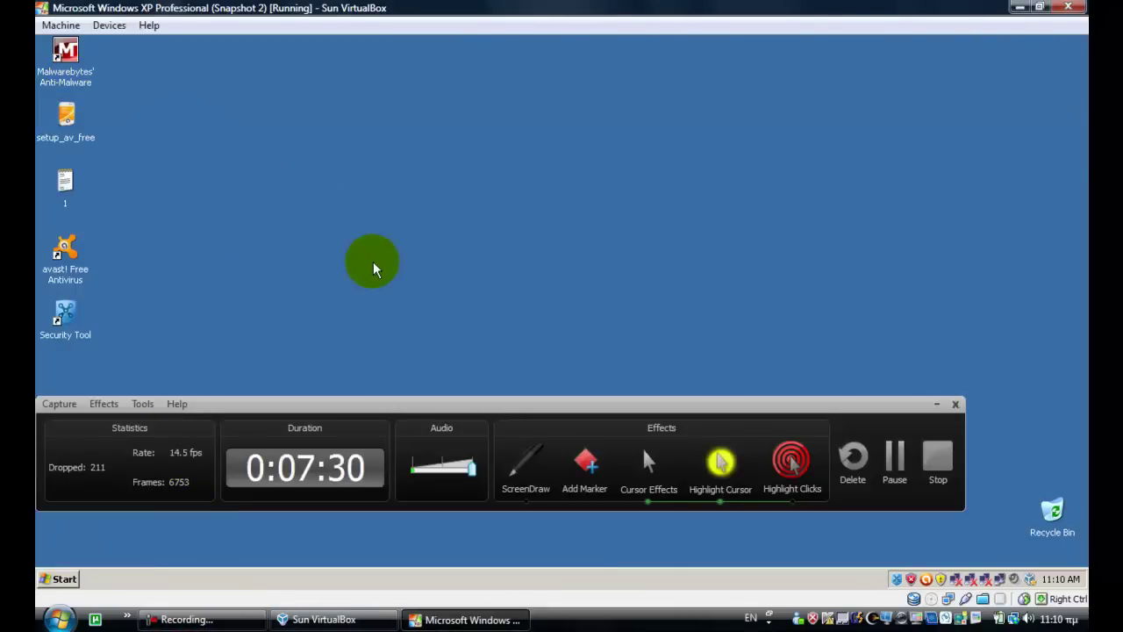
drag(218, 148, 444, 246)
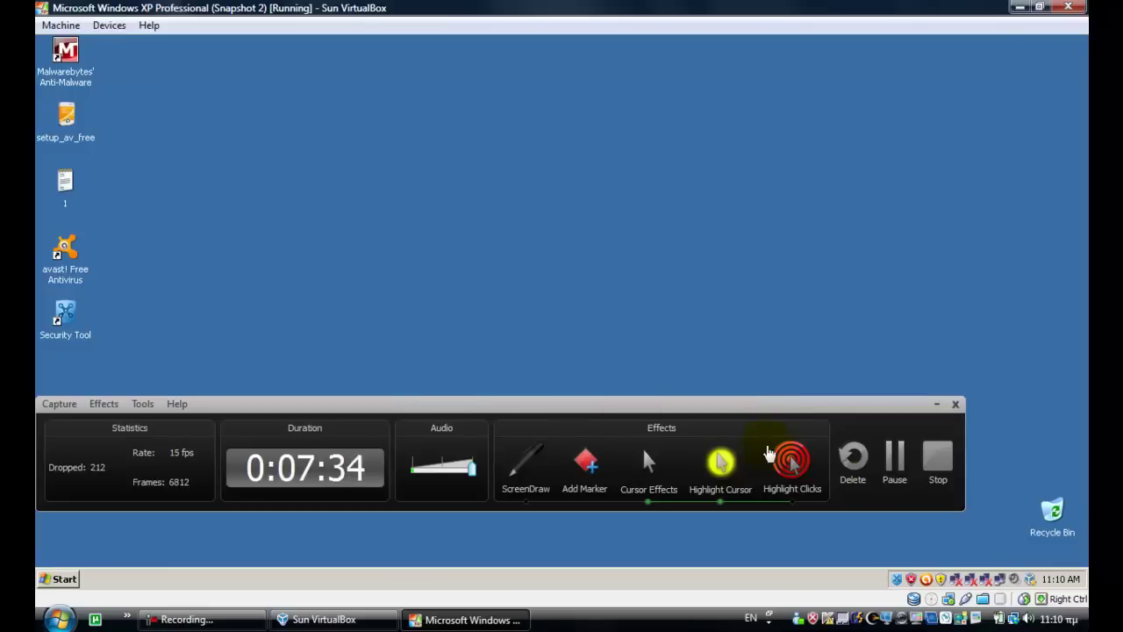
click(895, 478)
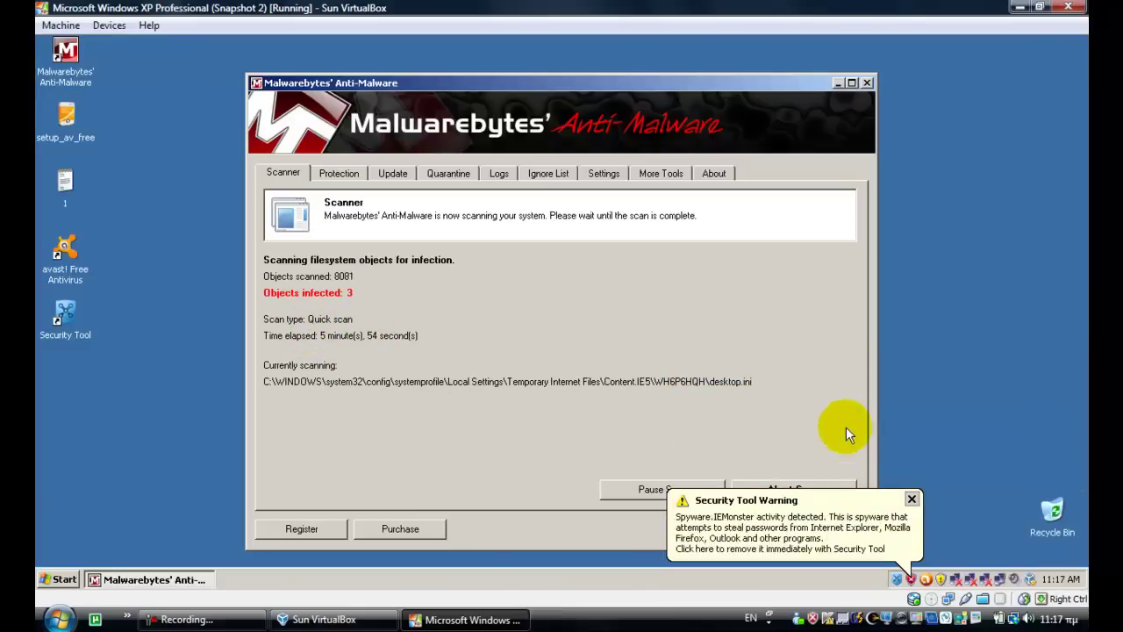
Step: Close the Security Tool warning balloons and dismiss its infection alert by choosing to continue unprotected
click(912, 501)
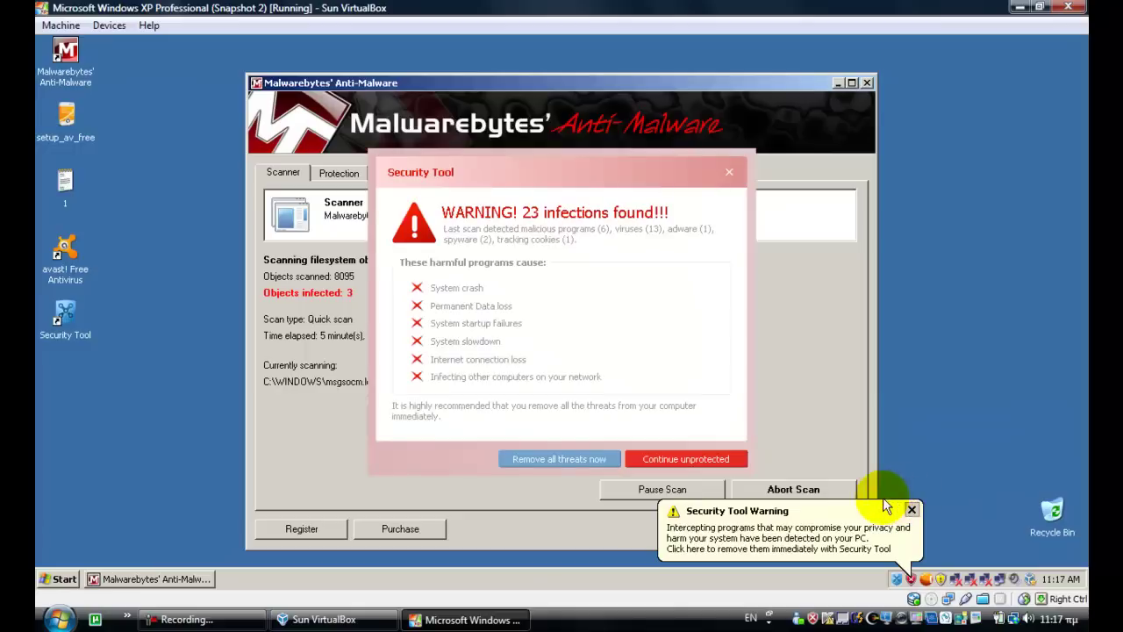
click(689, 456)
click(617, 373)
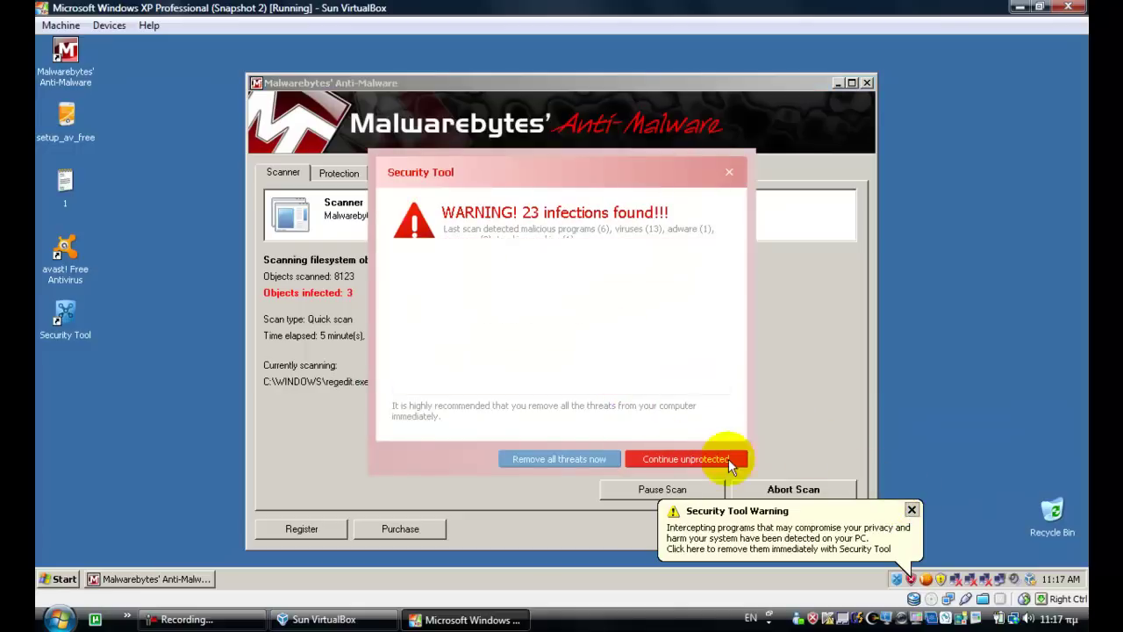
click(678, 459)
click(910, 511)
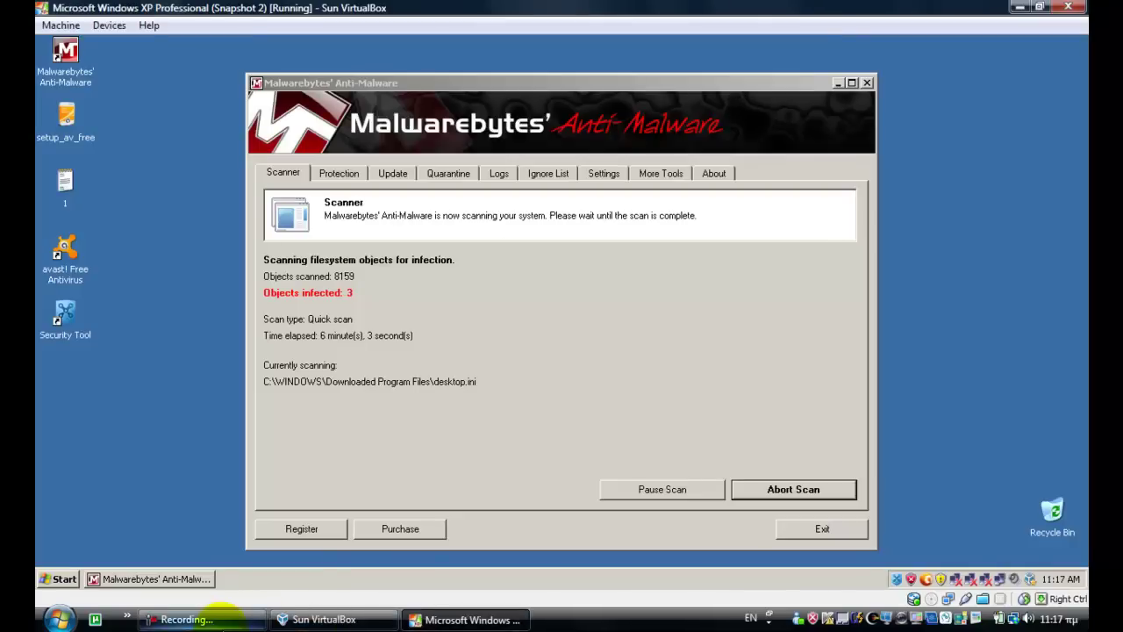
click(187, 619)
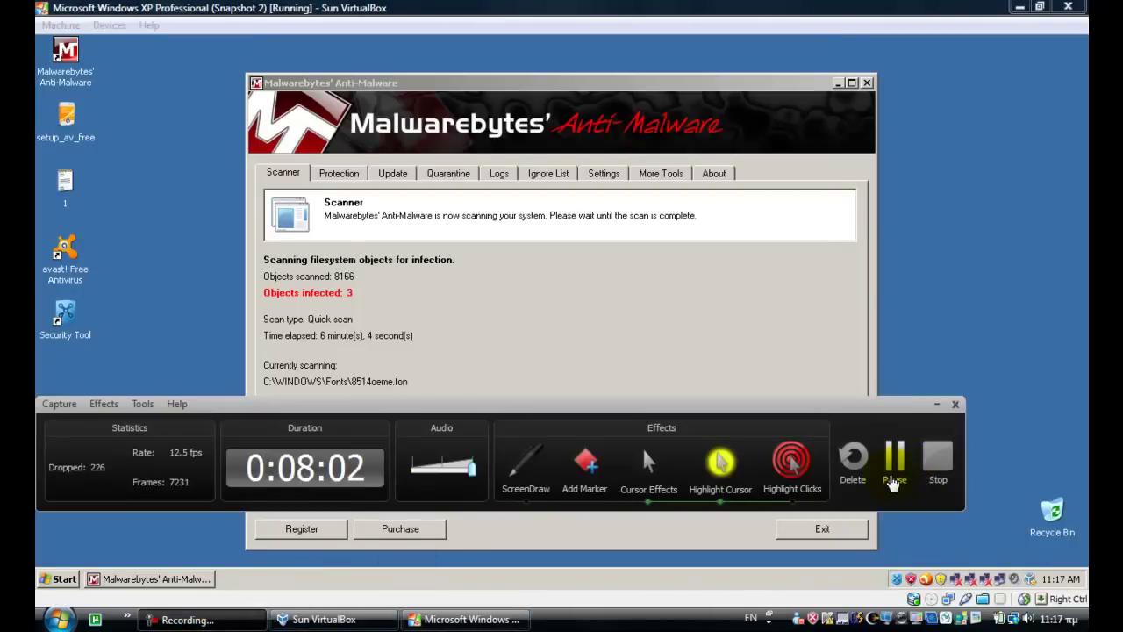
click(894, 456)
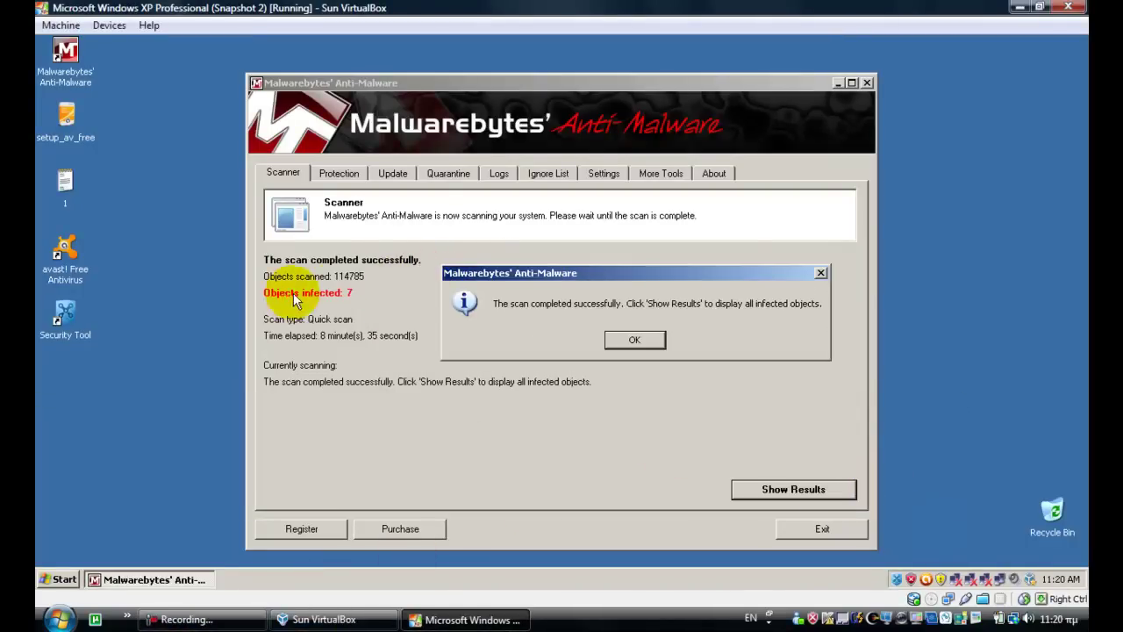
Step: Review the infected objects in the Malwarebytes scan results, widening the Item column to read the paths and closing the Security Tool balloon
drag(484, 274, 529, 265)
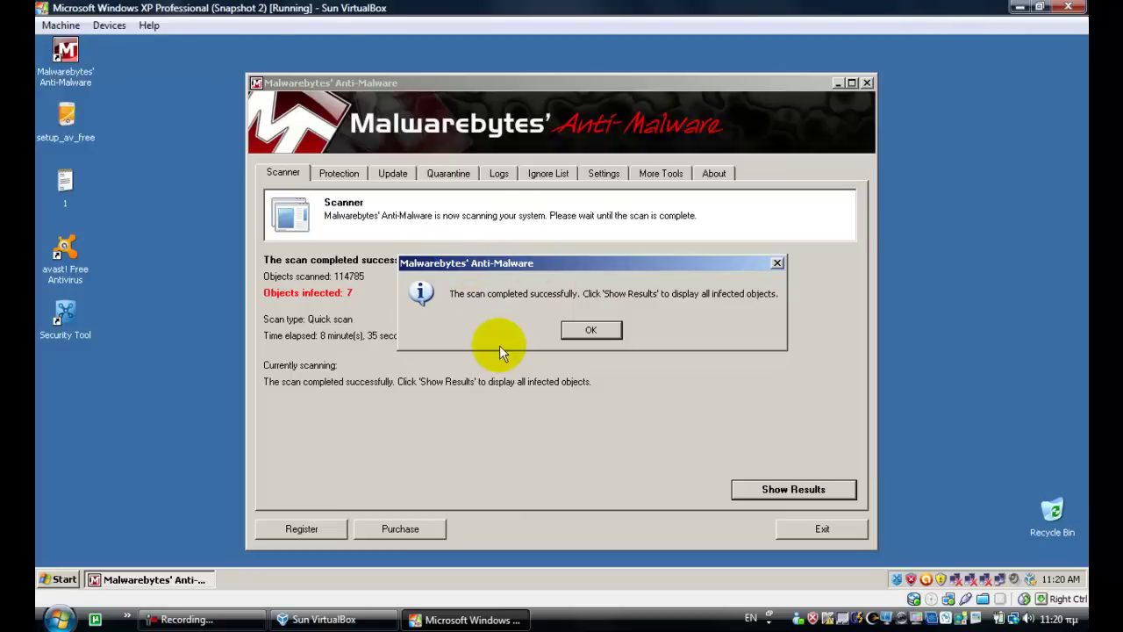
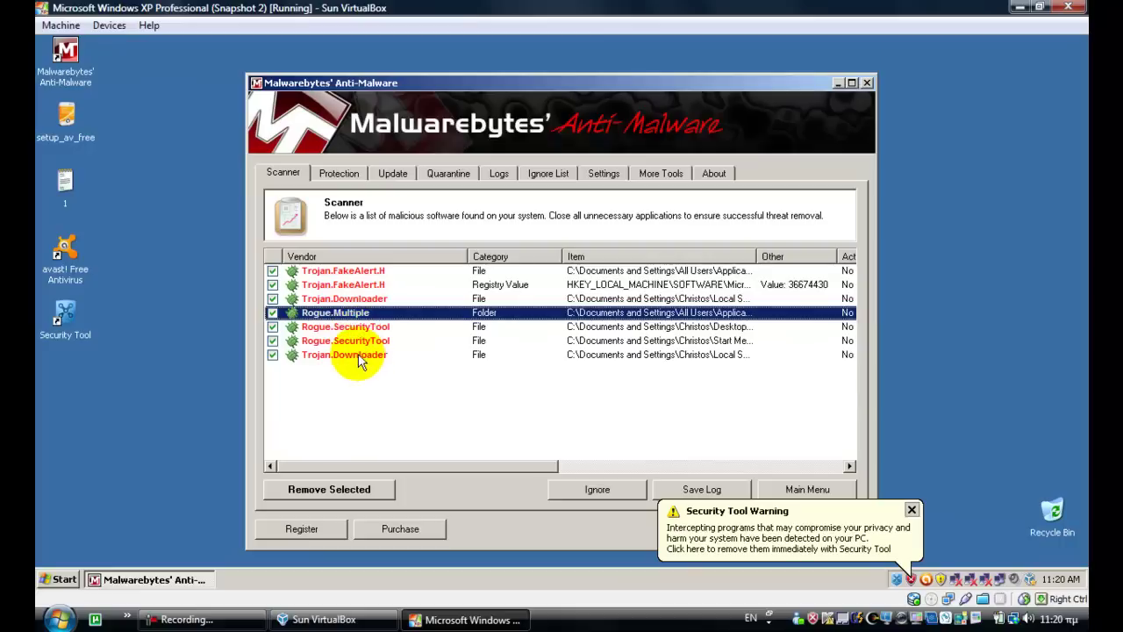
click(360, 355)
click(912, 510)
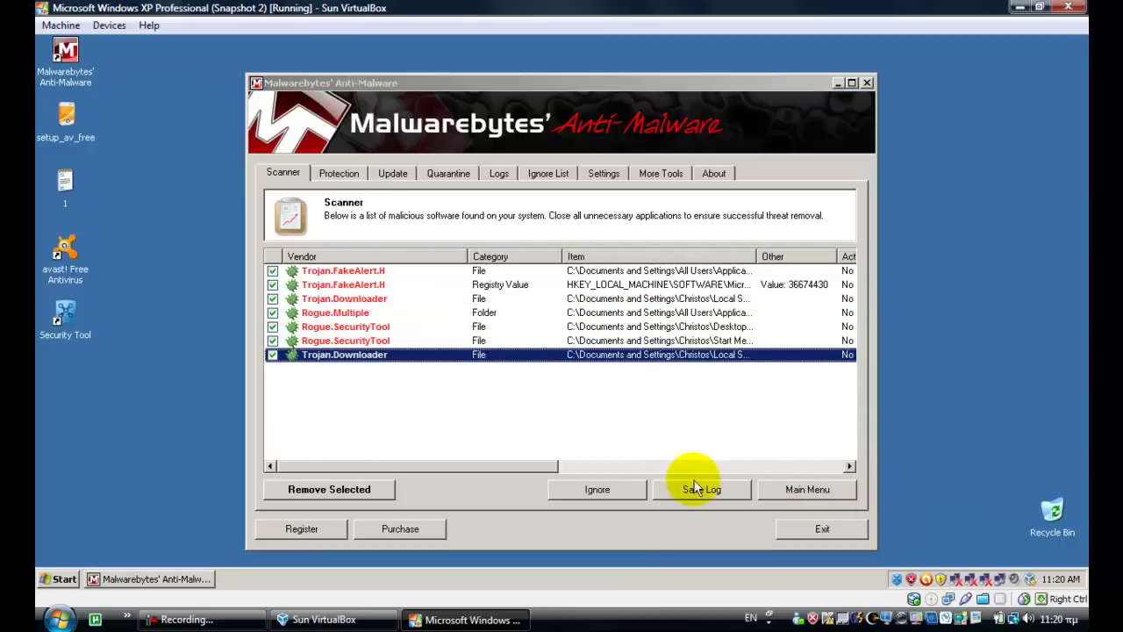
drag(537, 465, 398, 451)
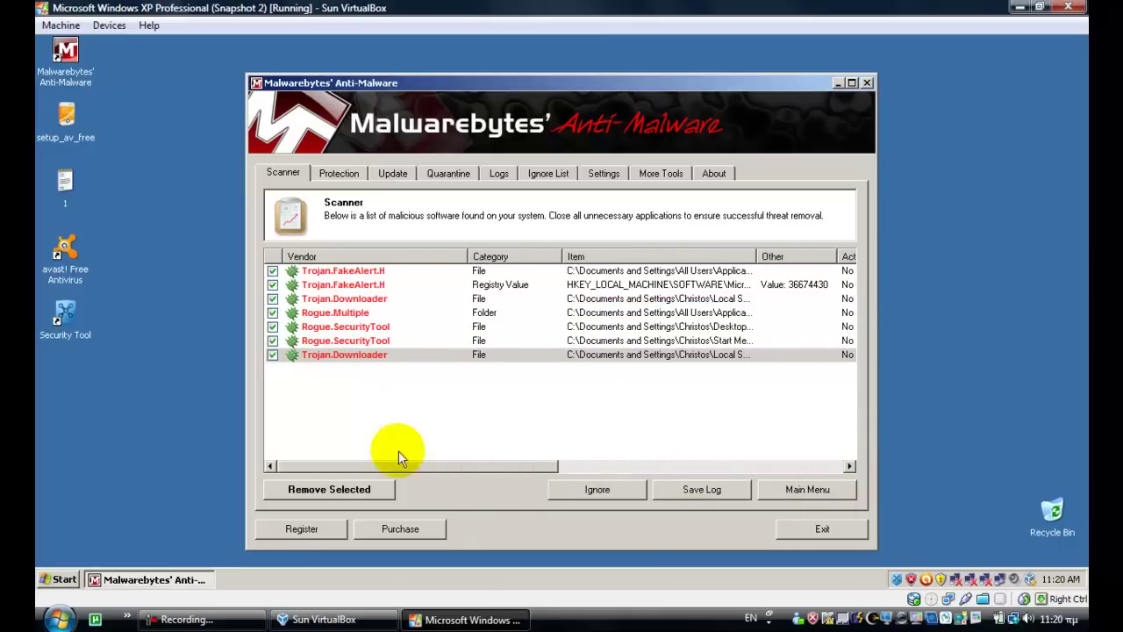
drag(756, 256, 823, 257)
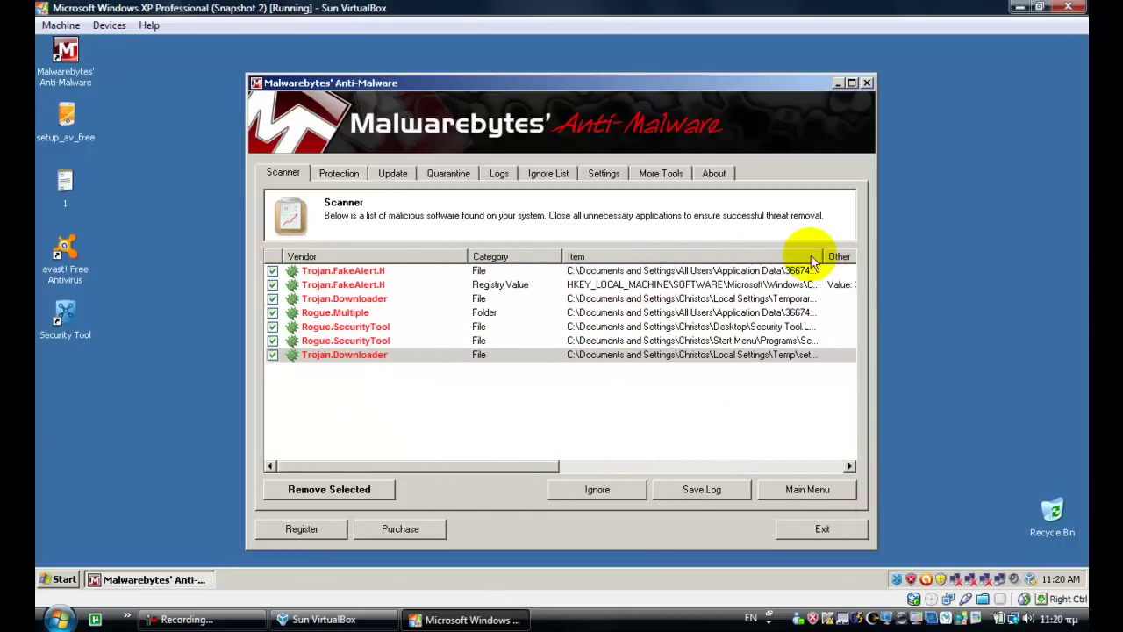
drag(421, 466, 389, 466)
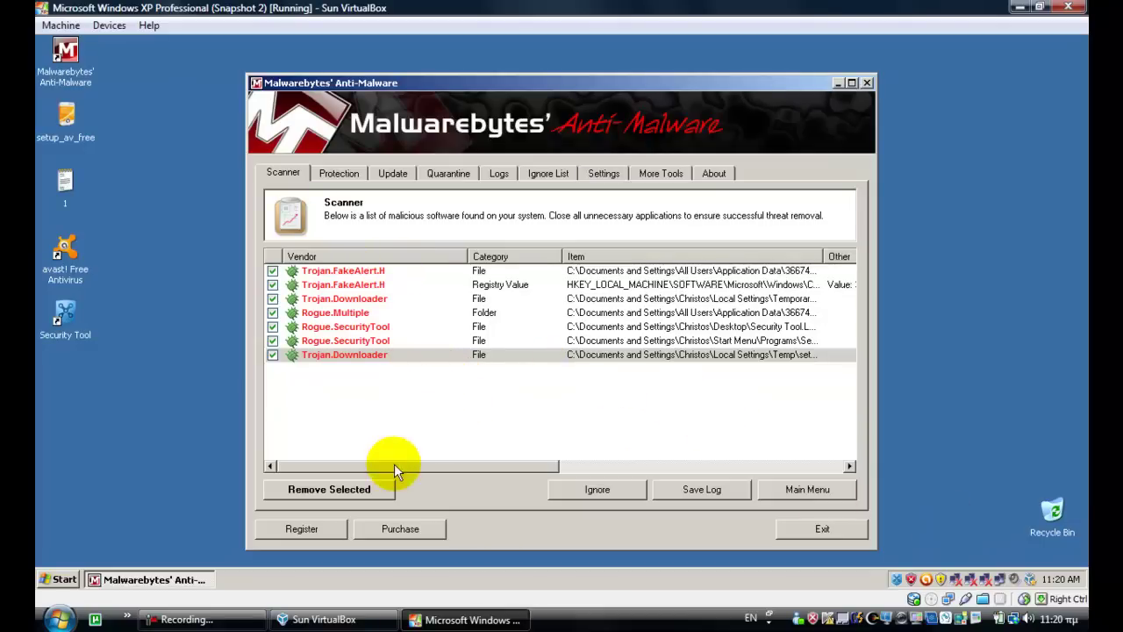
Step: Remove all checked infections in Malwarebytes' Anti-Malware and decline the computer restart
click(316, 619)
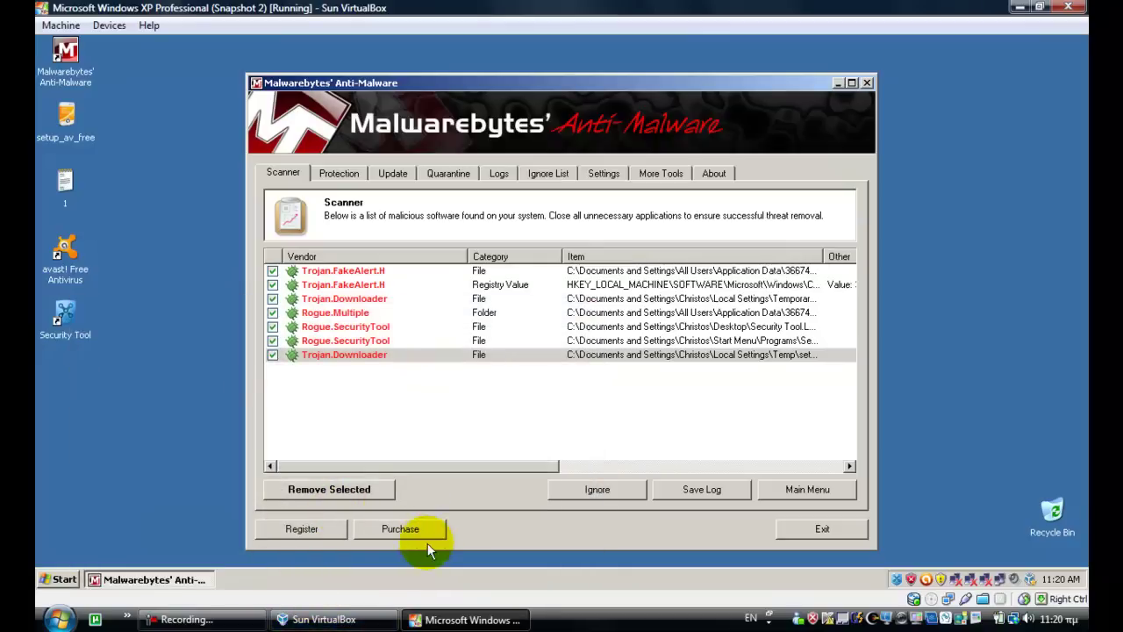
click(331, 483)
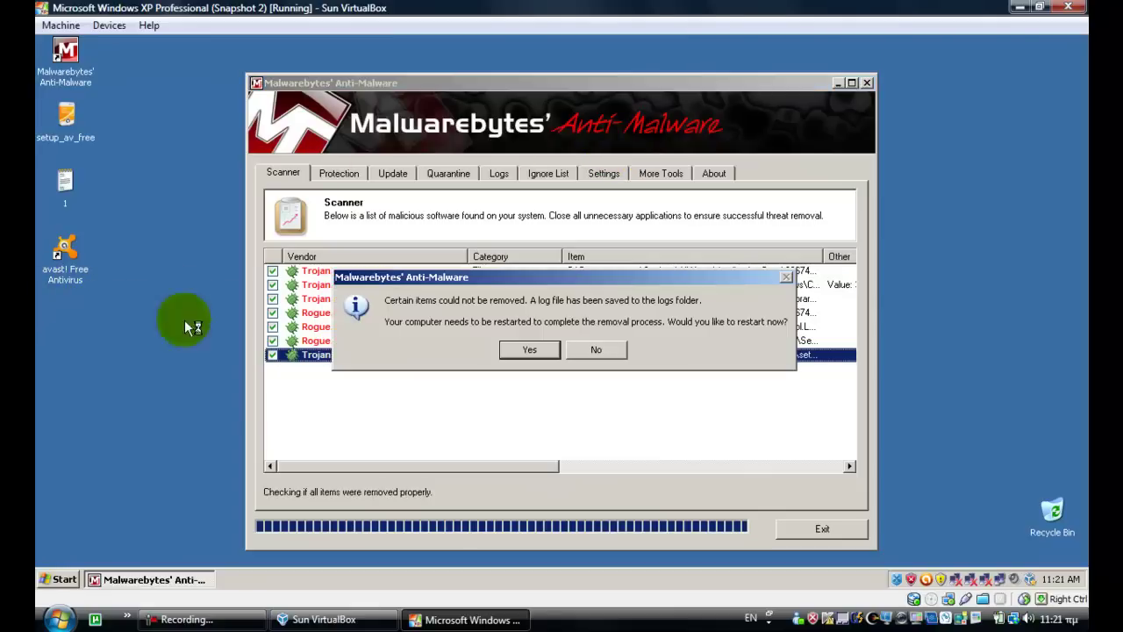
click(529, 349)
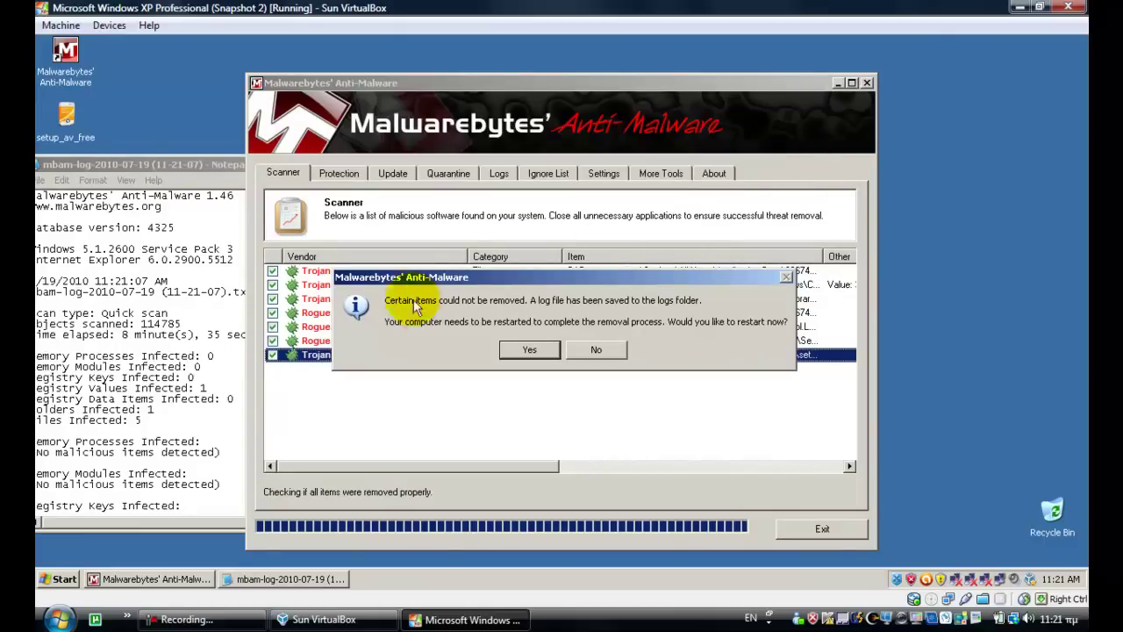
drag(404, 277, 654, 393)
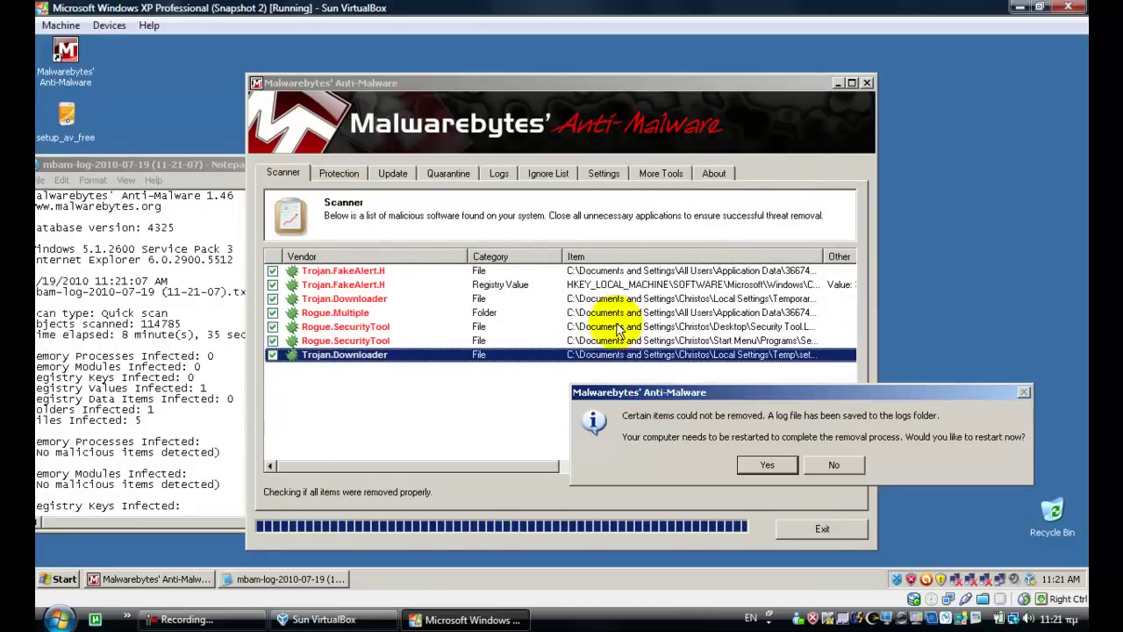
click(838, 467)
Step: Close the Malwarebytes removal log in Notepad and exit Malwarebytes' Anti-Malware
click(340, 179)
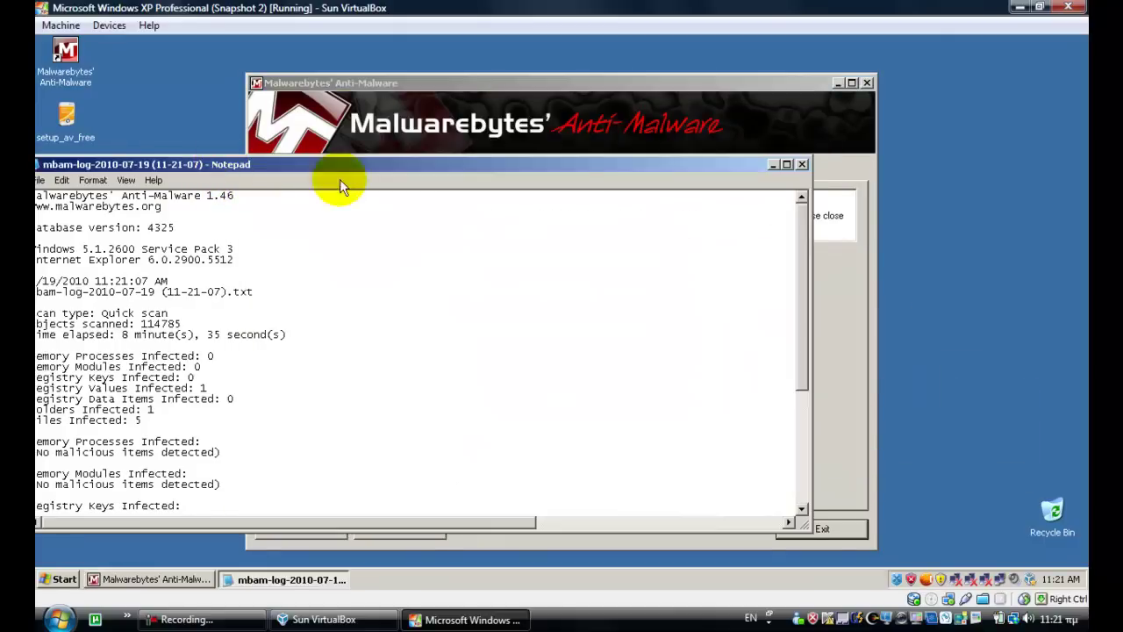
click(802, 165)
click(822, 529)
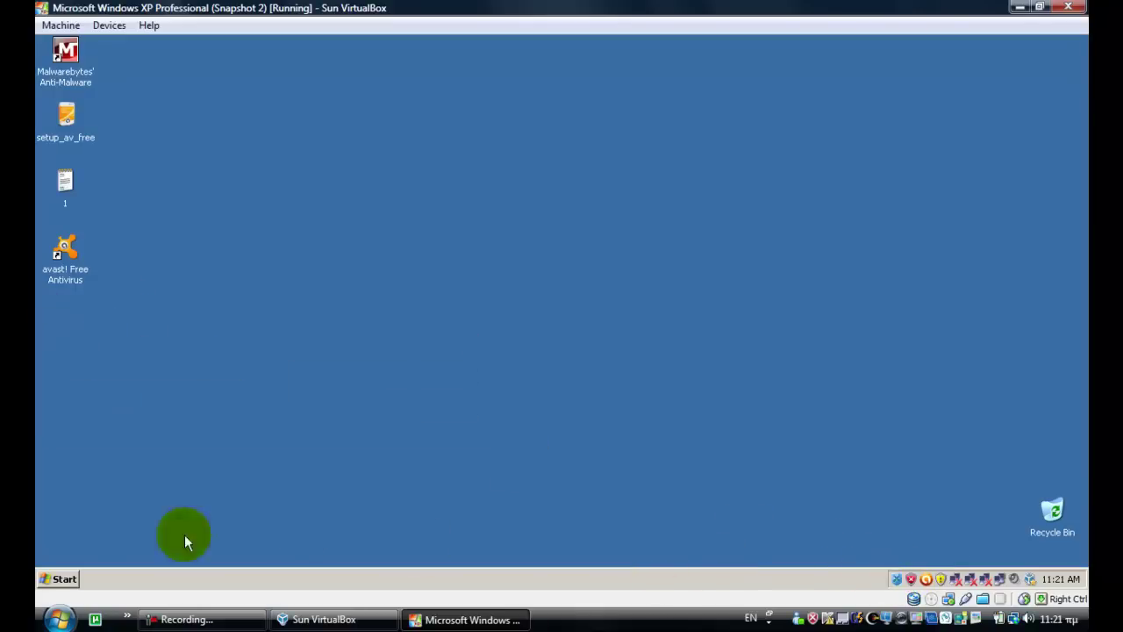
Step: Return to the Windows XP virtual machine window and close the Security Tool warning balloon
click(64, 579)
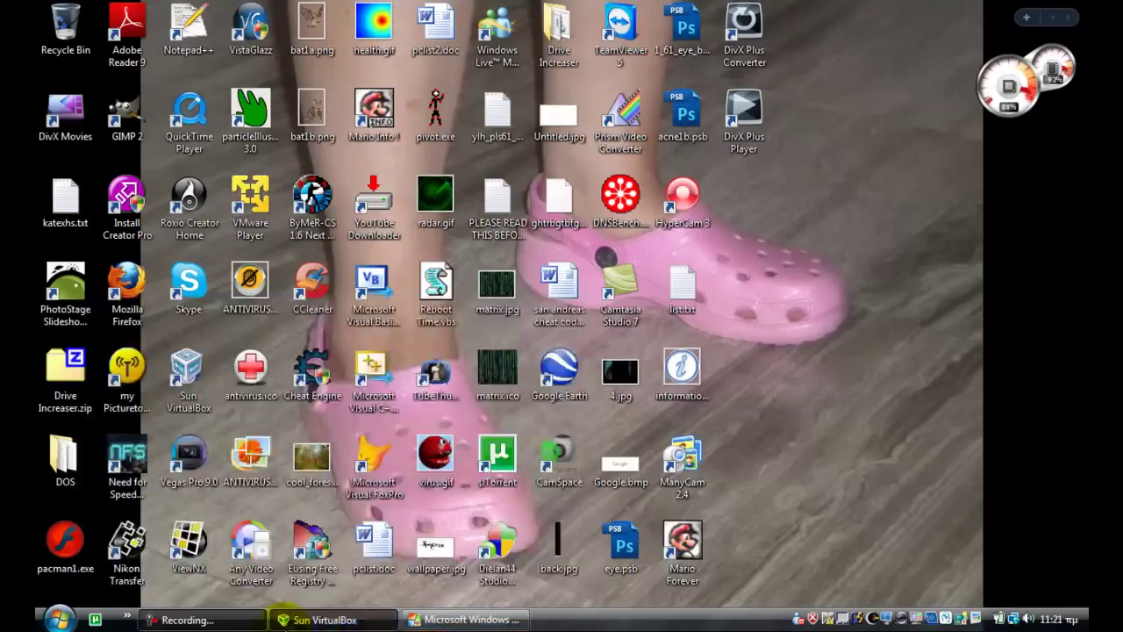
click(317, 620)
click(472, 619)
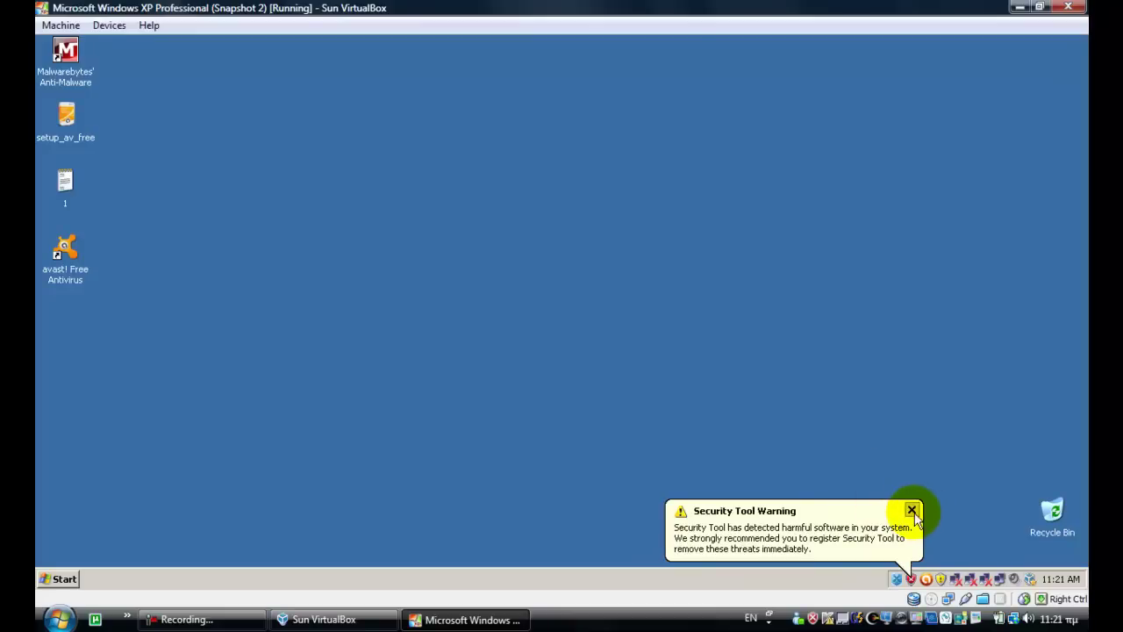
click(913, 511)
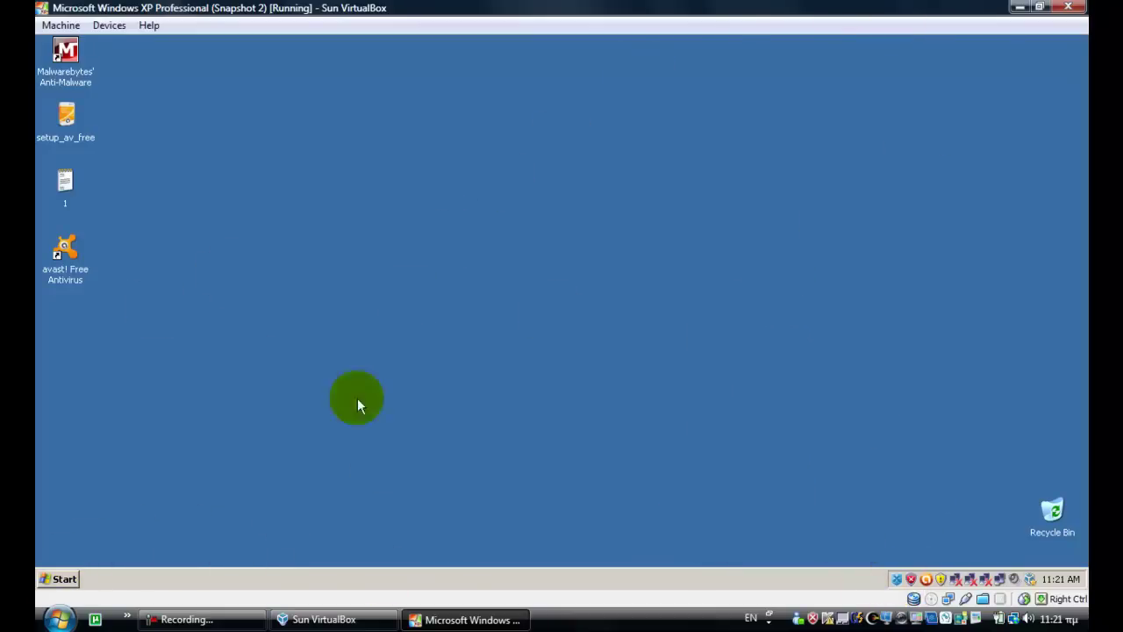
click(219, 618)
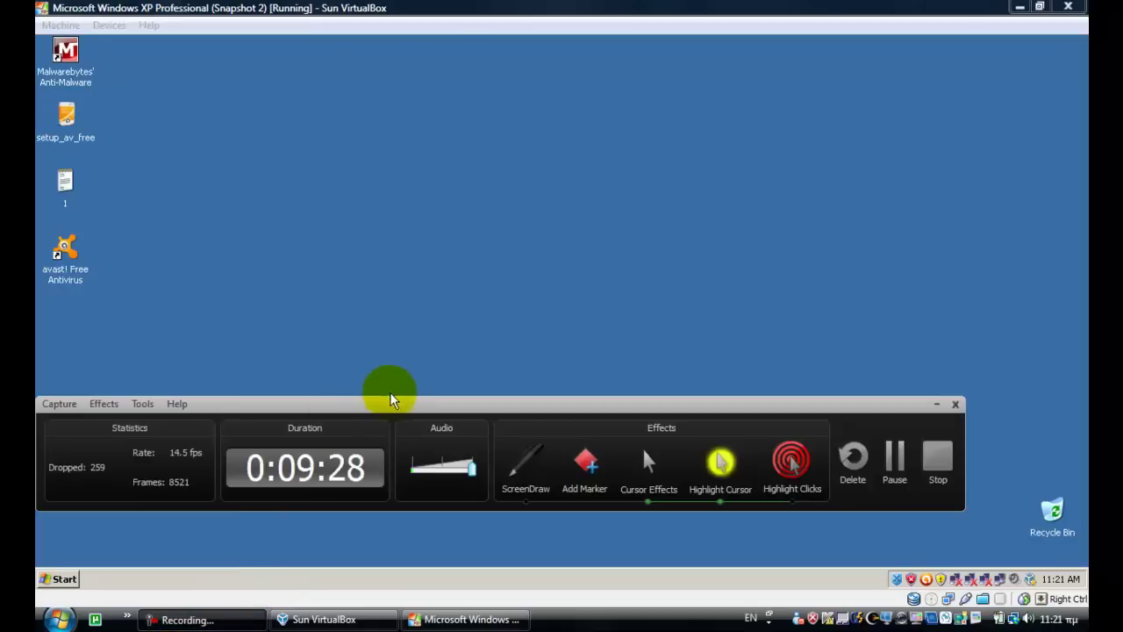